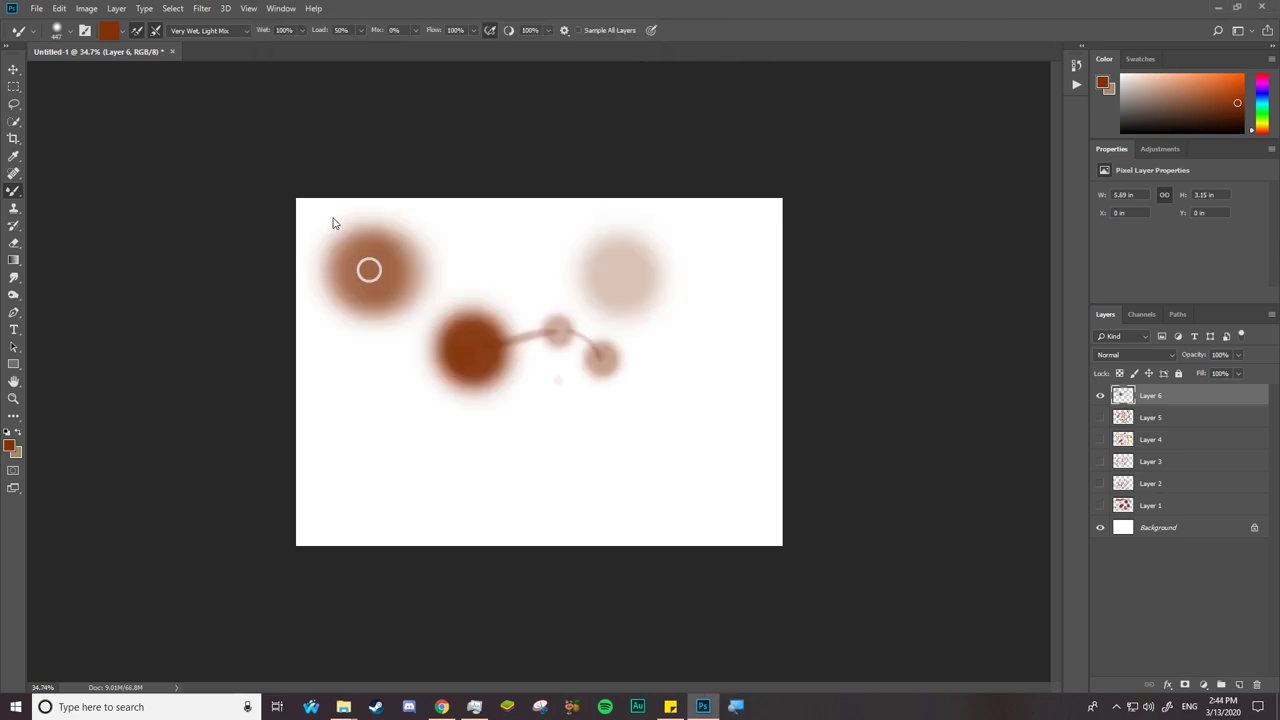
Step: Paint soft round brown dabs around the canvas with the Mixer Brush at 447 px, comparing airbrush build-up on and off
left_click_drag(369, 270, 372, 268)
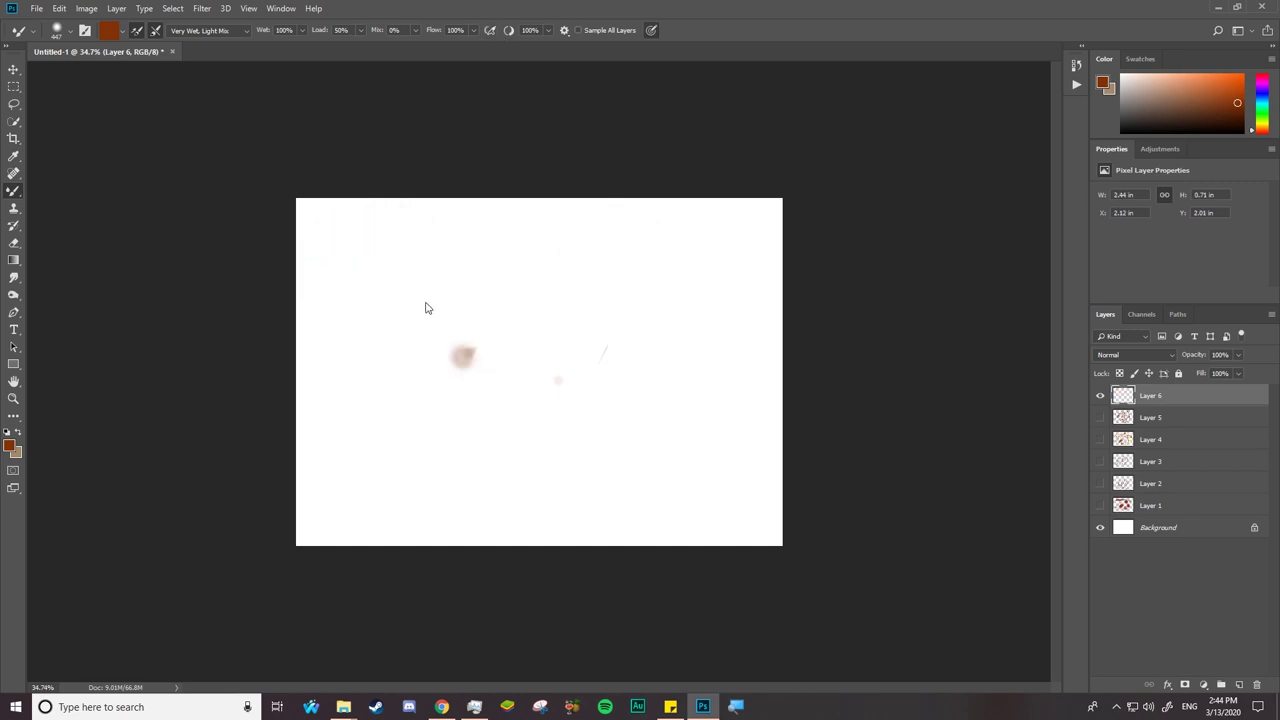
mouse_move(423, 306)
left_mouse_down()
mouse_move(434, 300)
mouse_move(425, 308)
left_mouse_up()
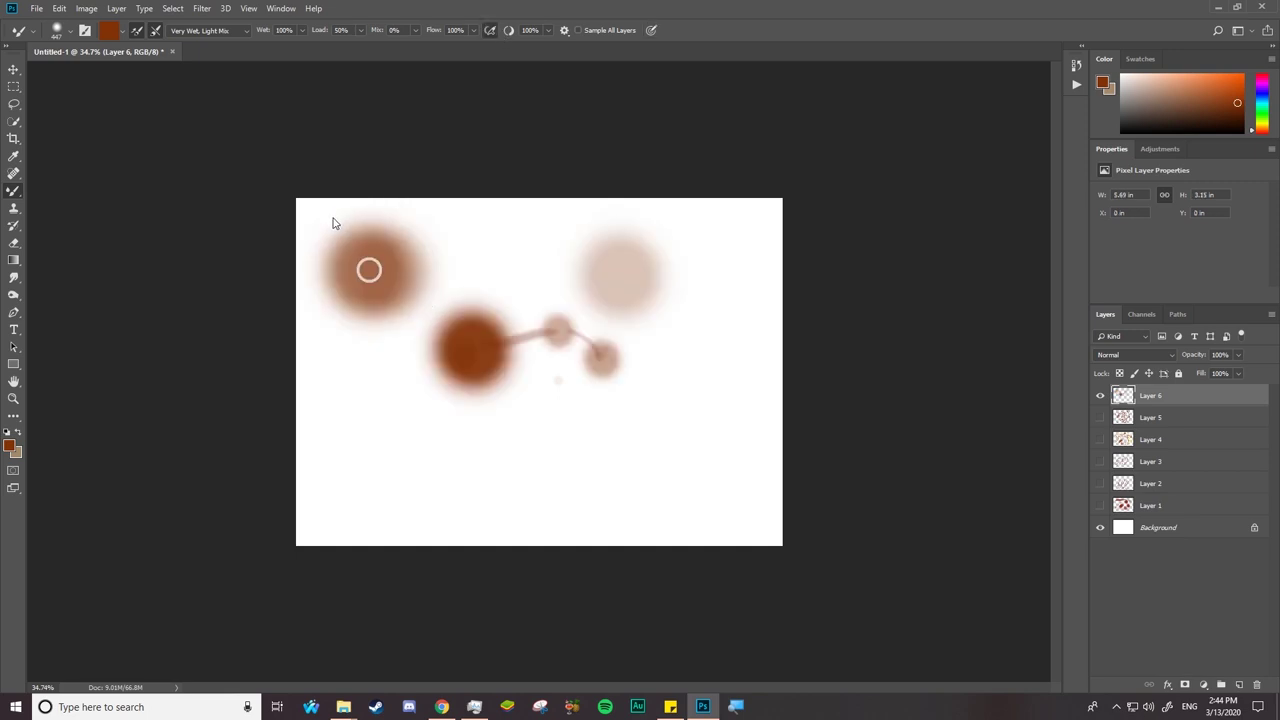
left_click_drag(368, 269, 371, 268)
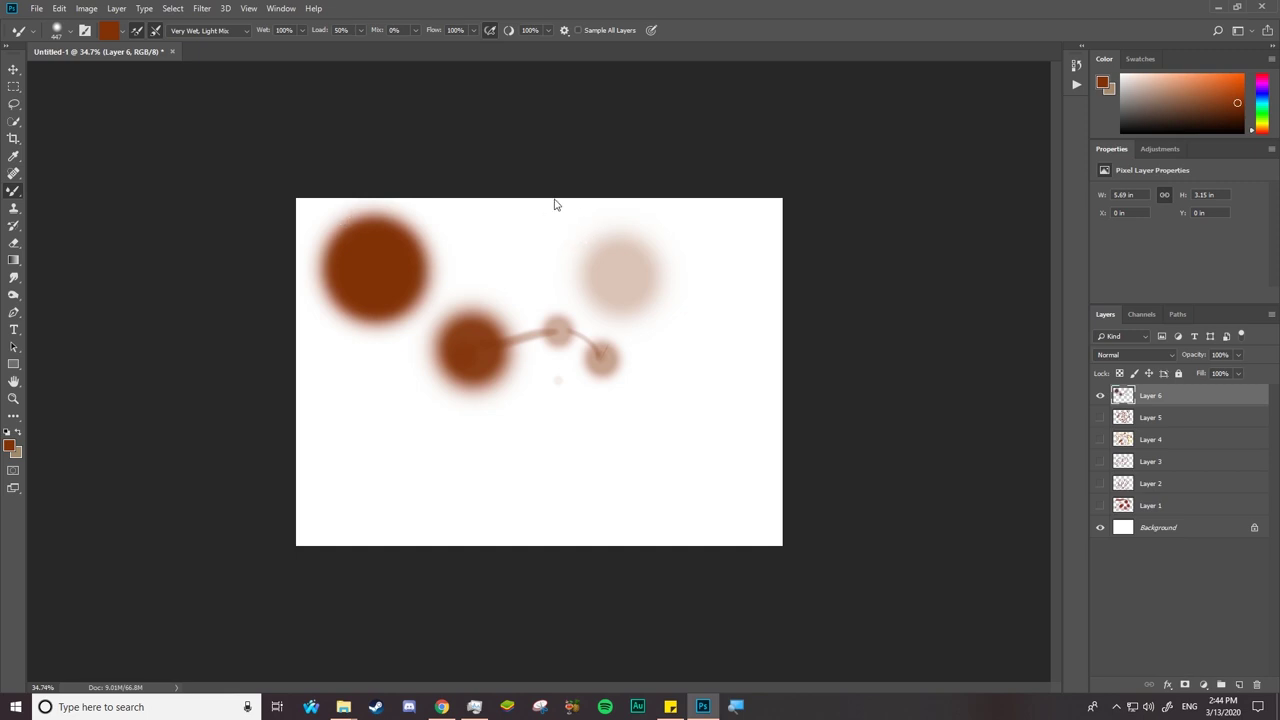
right_click(628, 390)
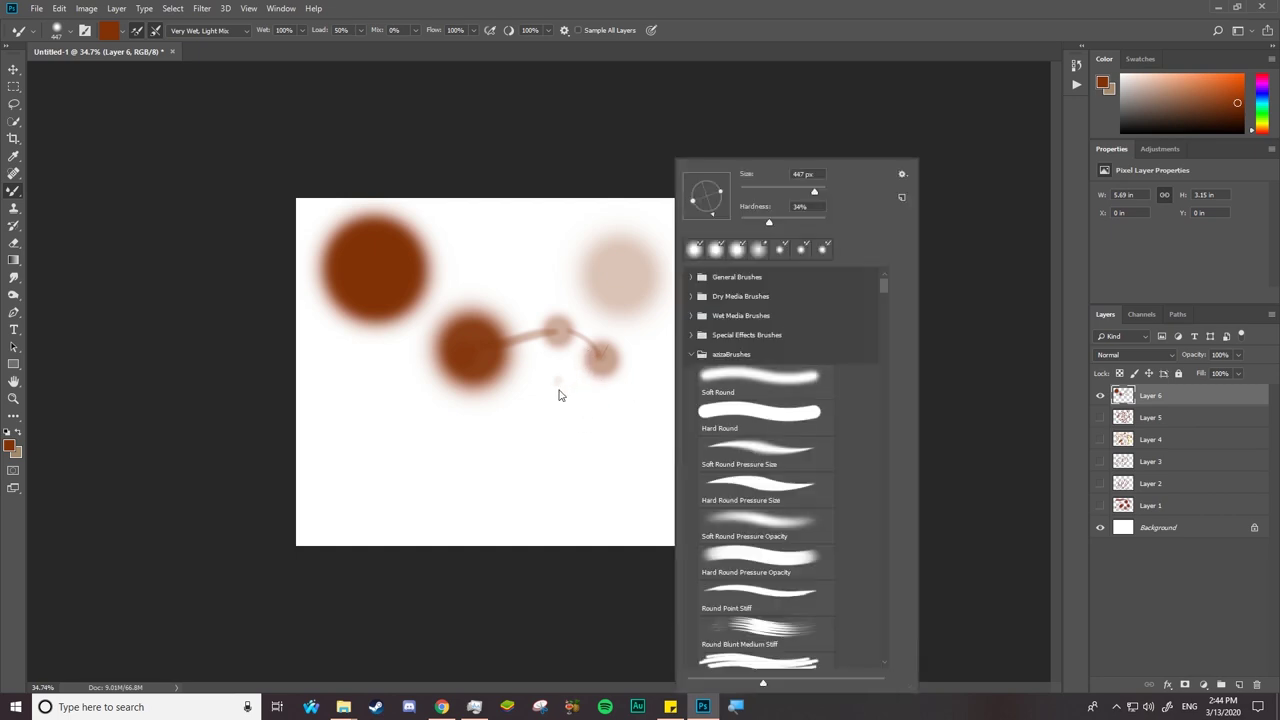
left_click(605, 436)
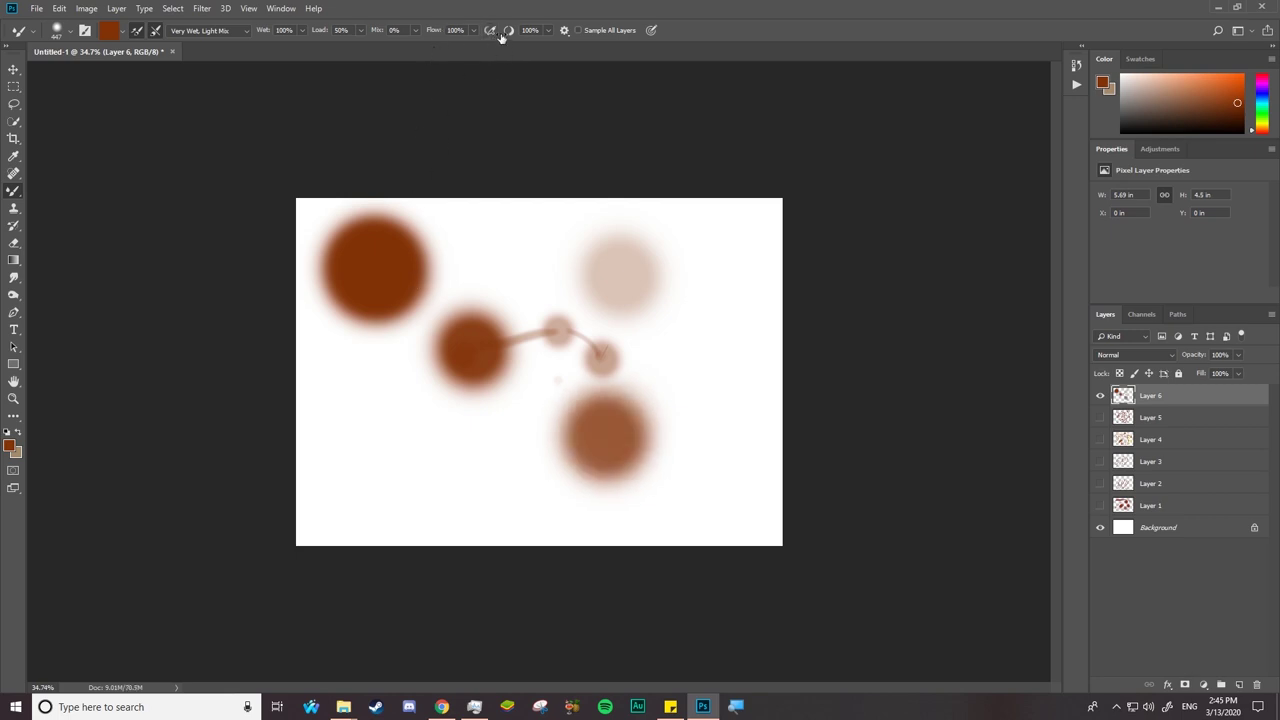
left_click(369, 406)
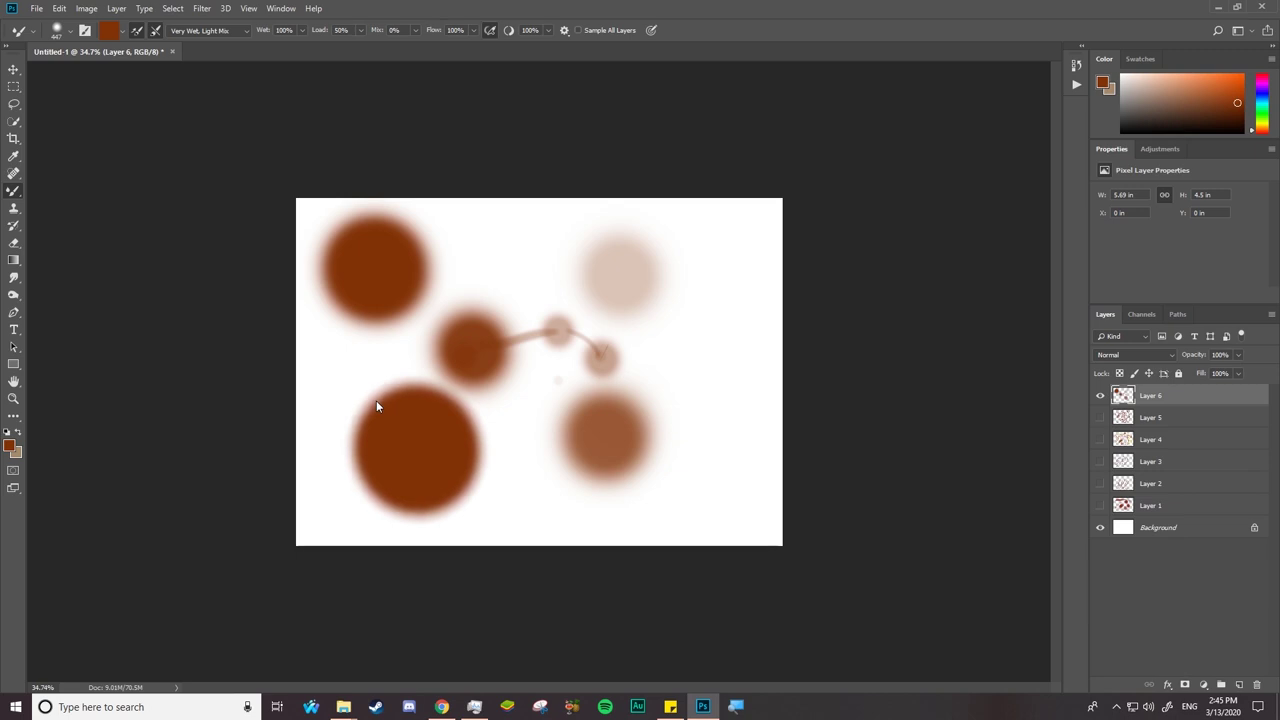
Step: On a new layer with the dabs hidden, paint three looping brown strokes, comparing brush smoothing at 0% and 100%
key("ctrl+shift+alt+n")
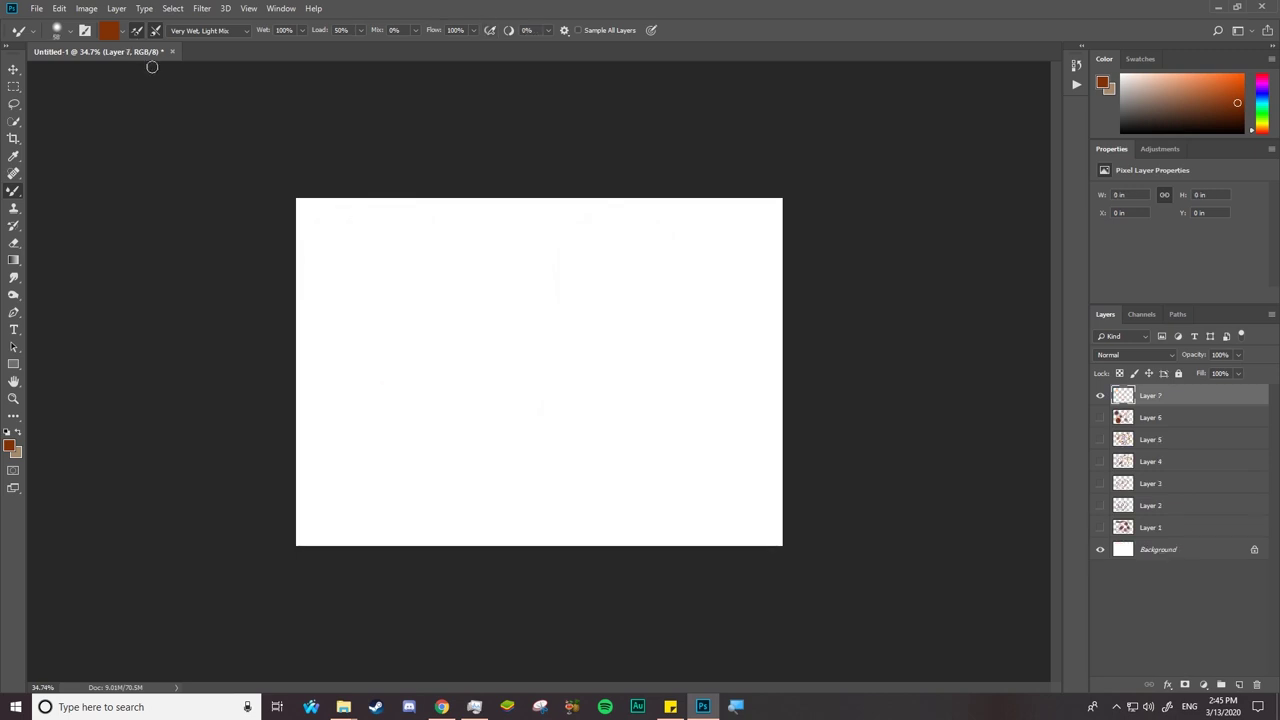
mouse_move(396, 279)
left_mouse_down()
mouse_move(454, 254)
mouse_move(430, 268)
mouse_move(409, 483)
mouse_move(406, 444)
mouse_move(503, 411)
mouse_move(463, 409)
mouse_move(362, 485)
left_mouse_up()
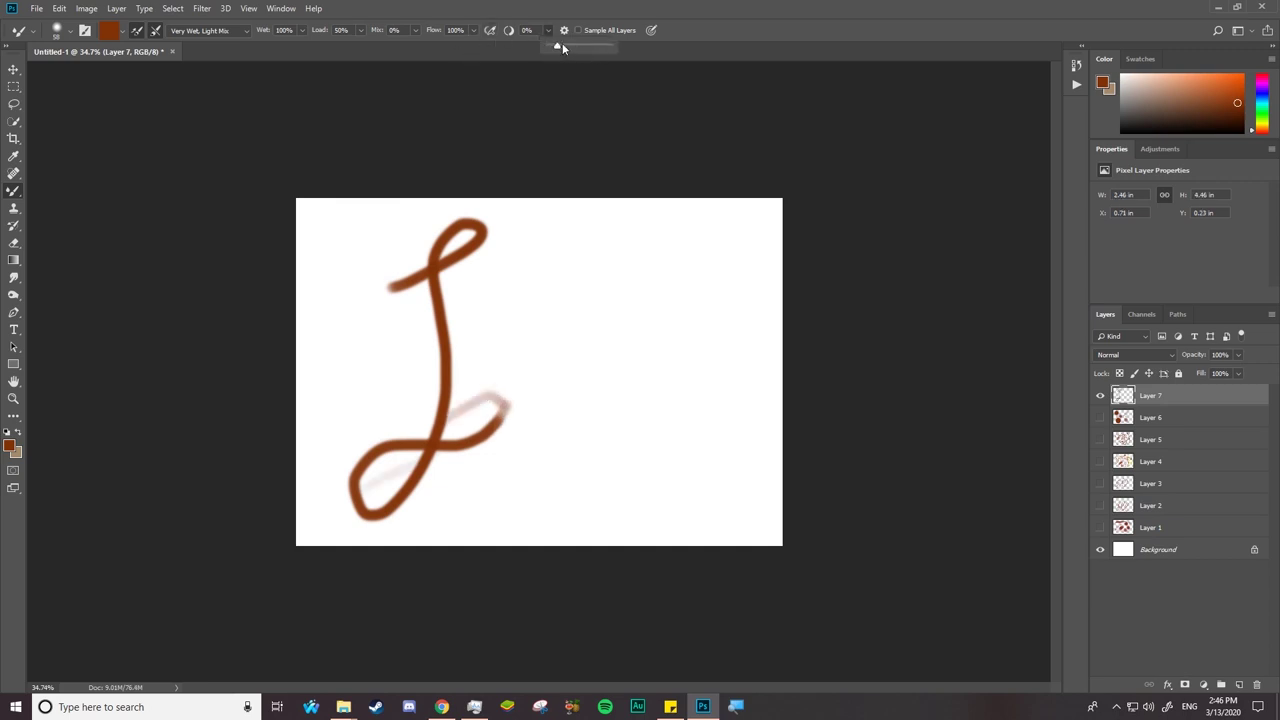
mouse_move(595, 293)
left_mouse_down()
mouse_move(688, 247)
mouse_move(698, 217)
mouse_move(666, 231)
mouse_move(646, 270)
mouse_move(643, 408)
mouse_move(585, 487)
mouse_move(563, 473)
mouse_move(595, 437)
mouse_move(703, 375)
left_mouse_up()
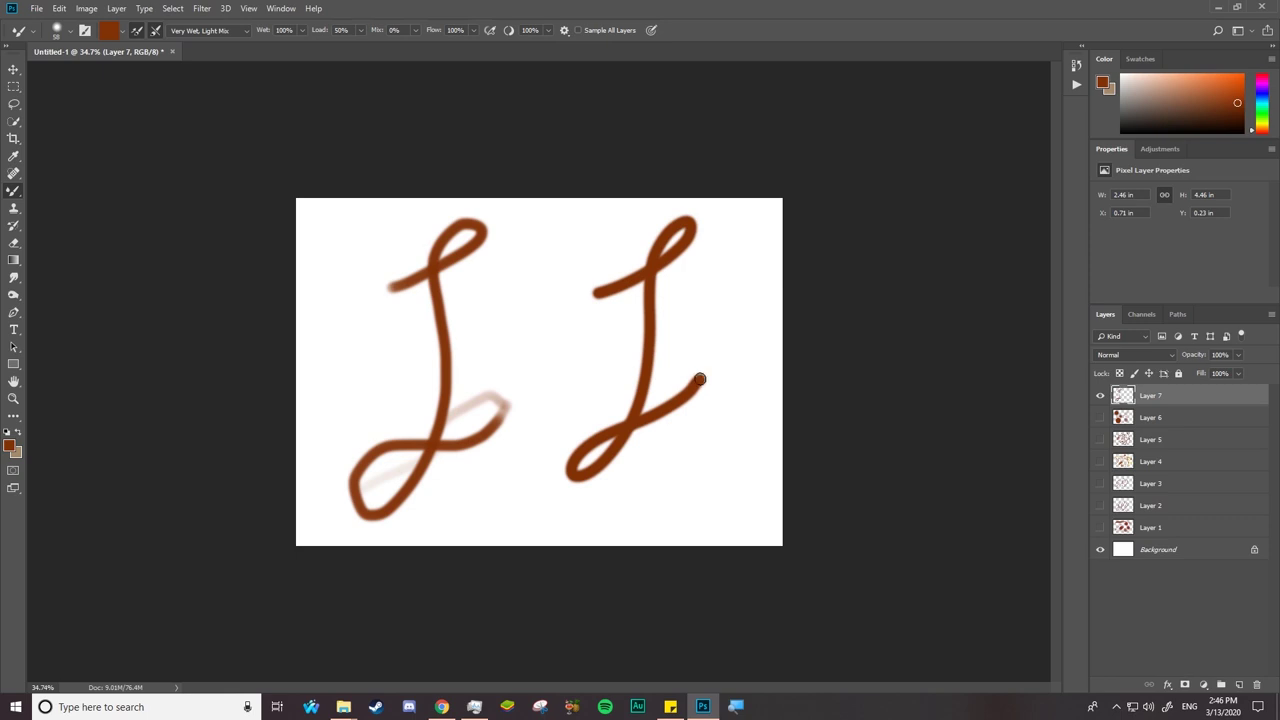
key("space")
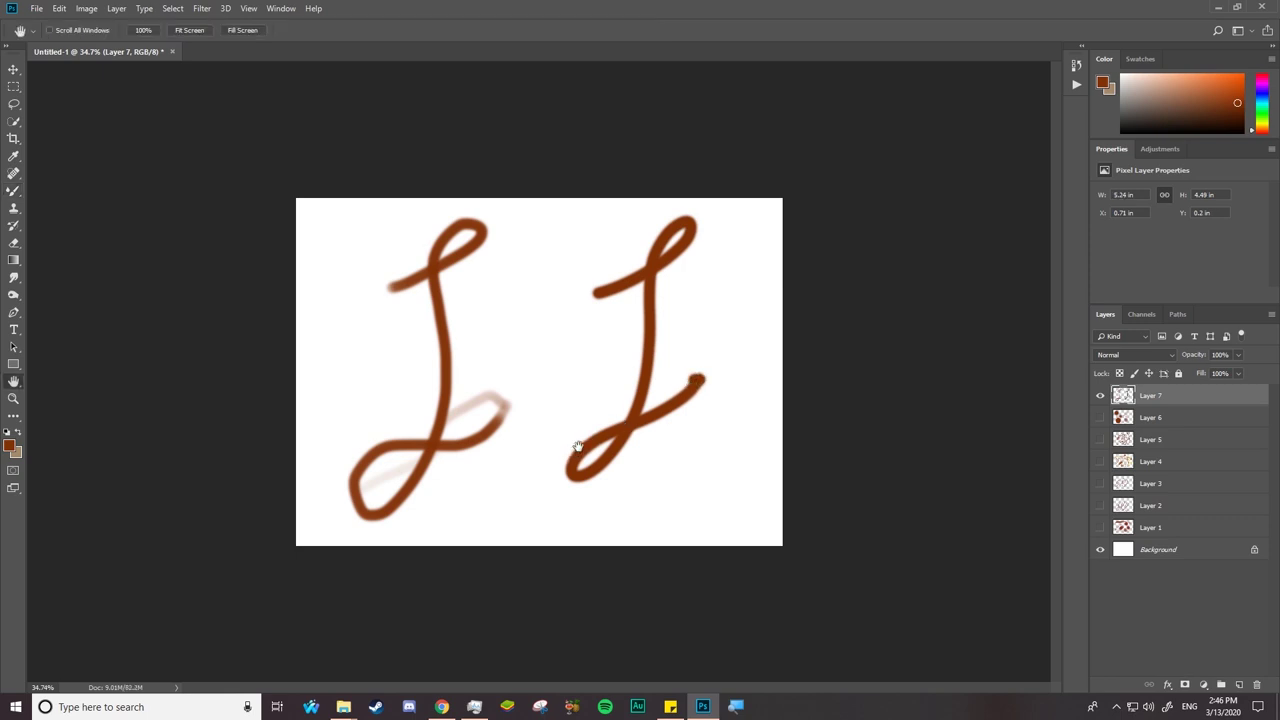
left_click_drag(323, 443, 590, 244)
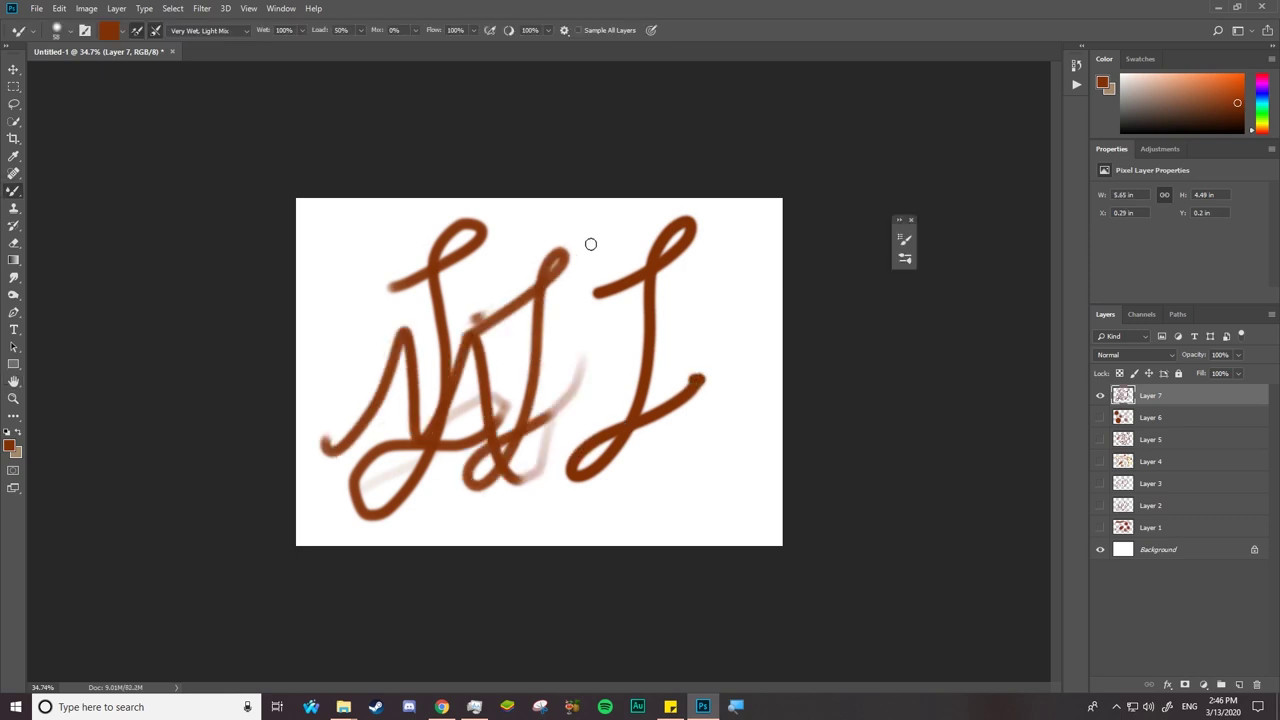
Step: Hide the looping strokes and draw a filled brown ellipse about 440 by 457 px on a new layer
left_click(1240, 685)
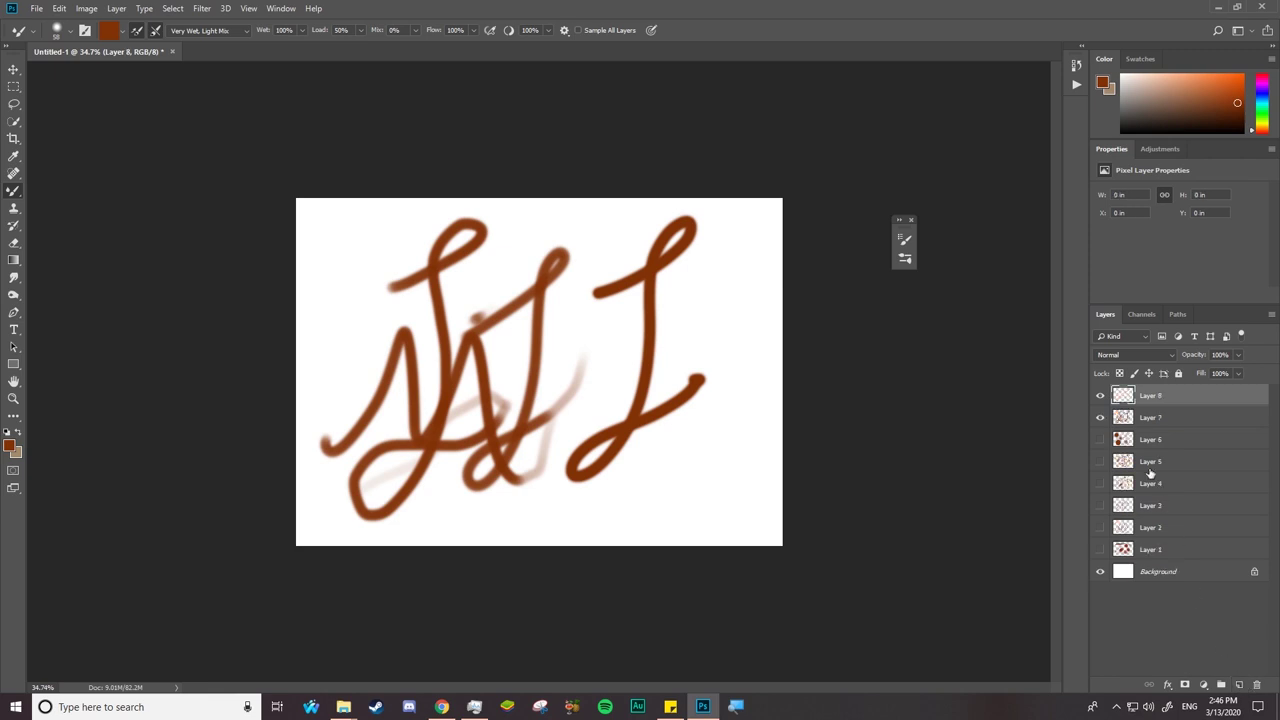
left_click(1100, 418)
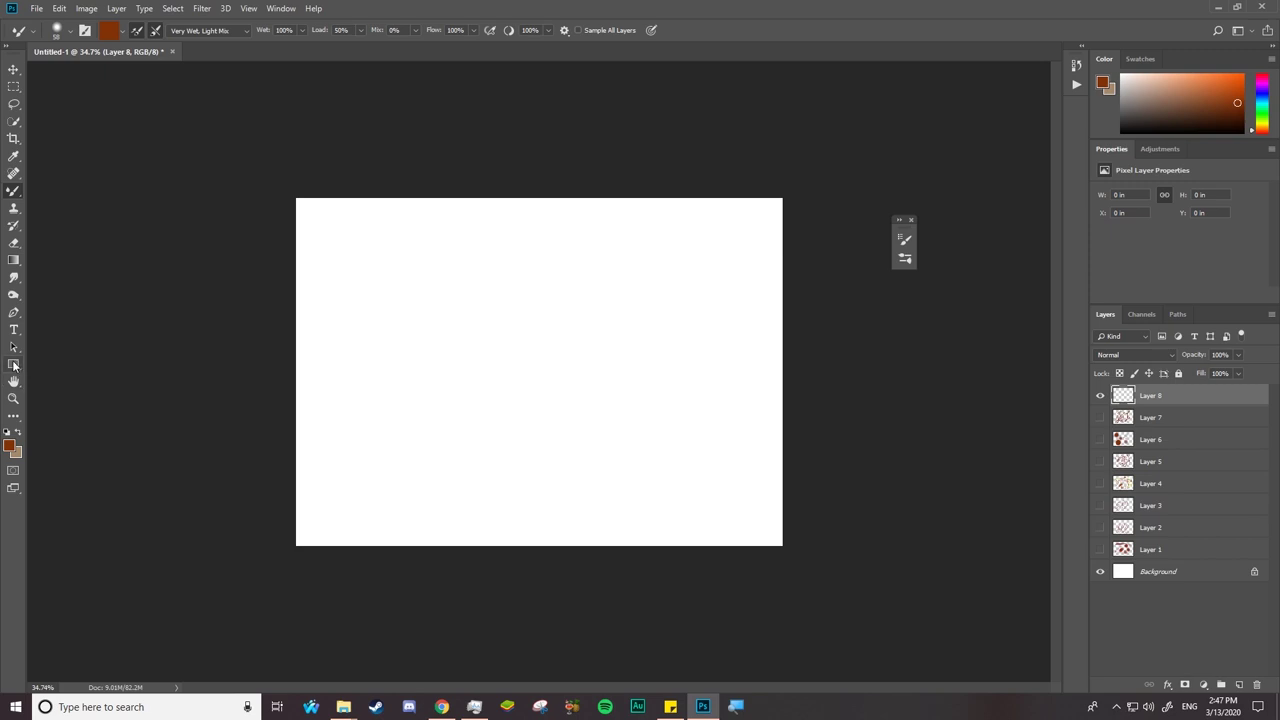
mouse_move(13, 363)
left_mouse_down()
mouse_move(40, 366)
mouse_move(52, 392)
left_mouse_up()
left_click_drag(434, 310, 534, 419)
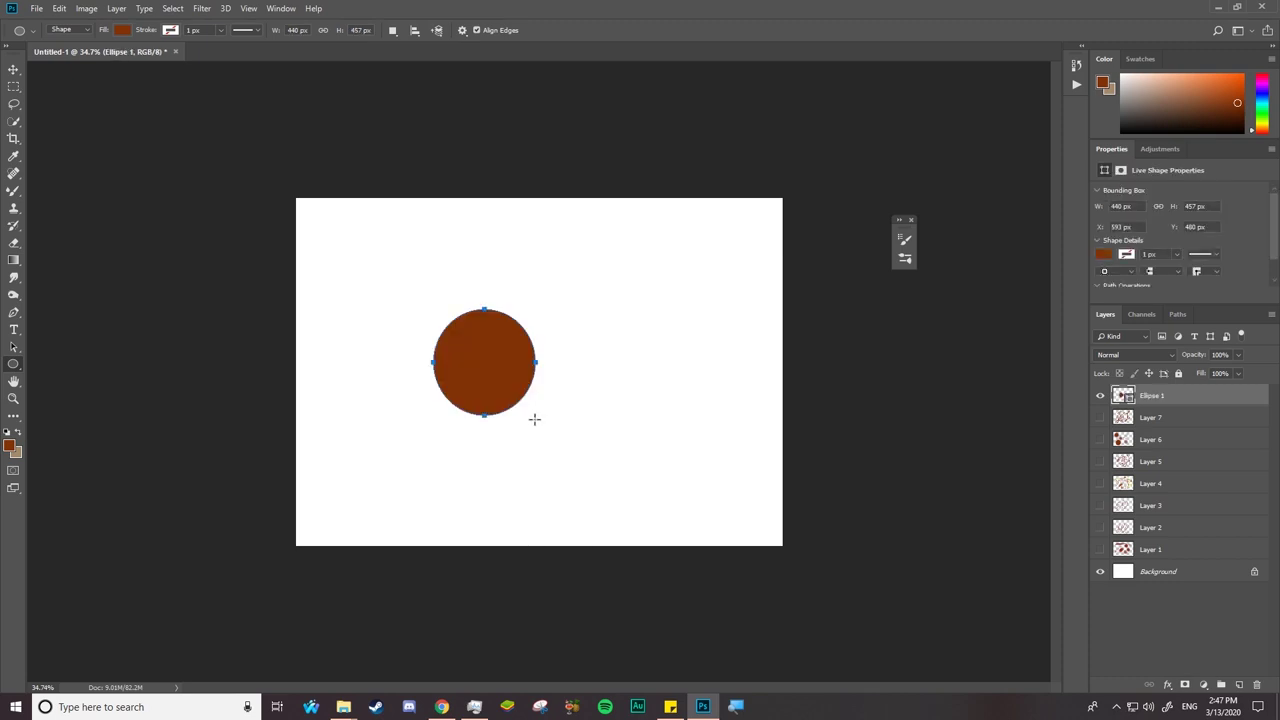
Step: Rasterize the ellipse layer and lock its transparent pixels
right_click(1206, 404)
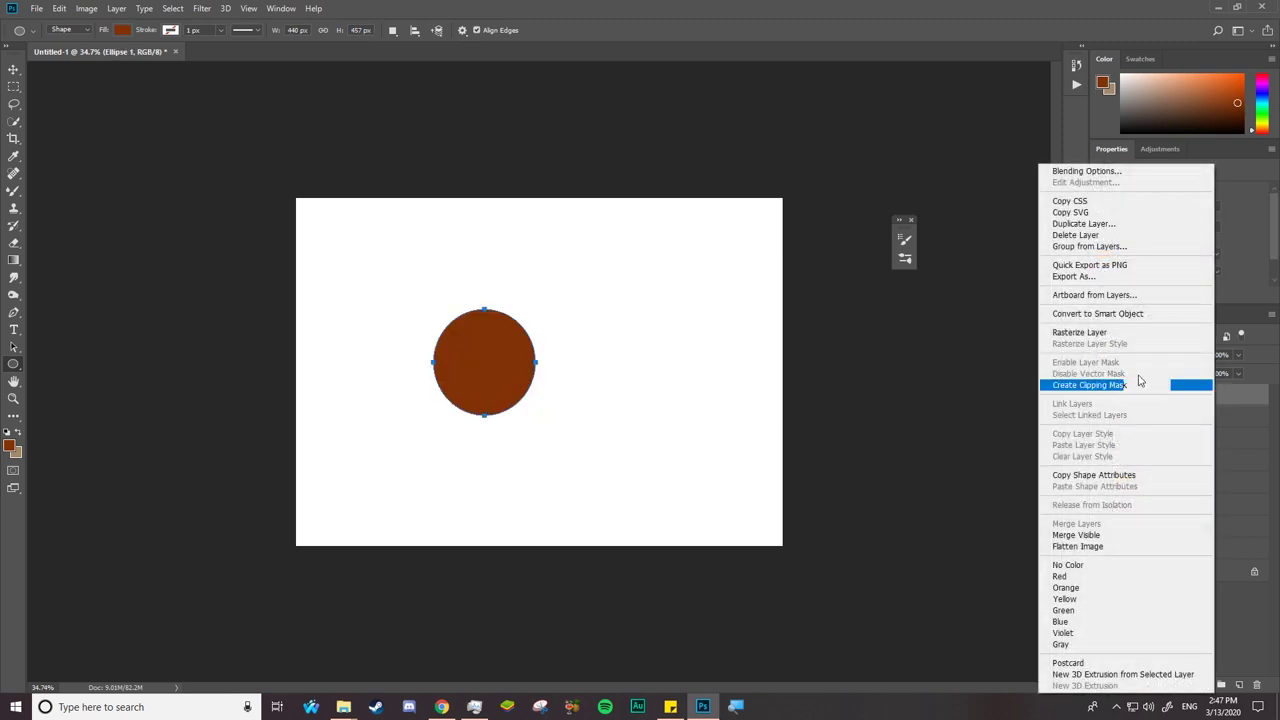
left_click(1086, 333)
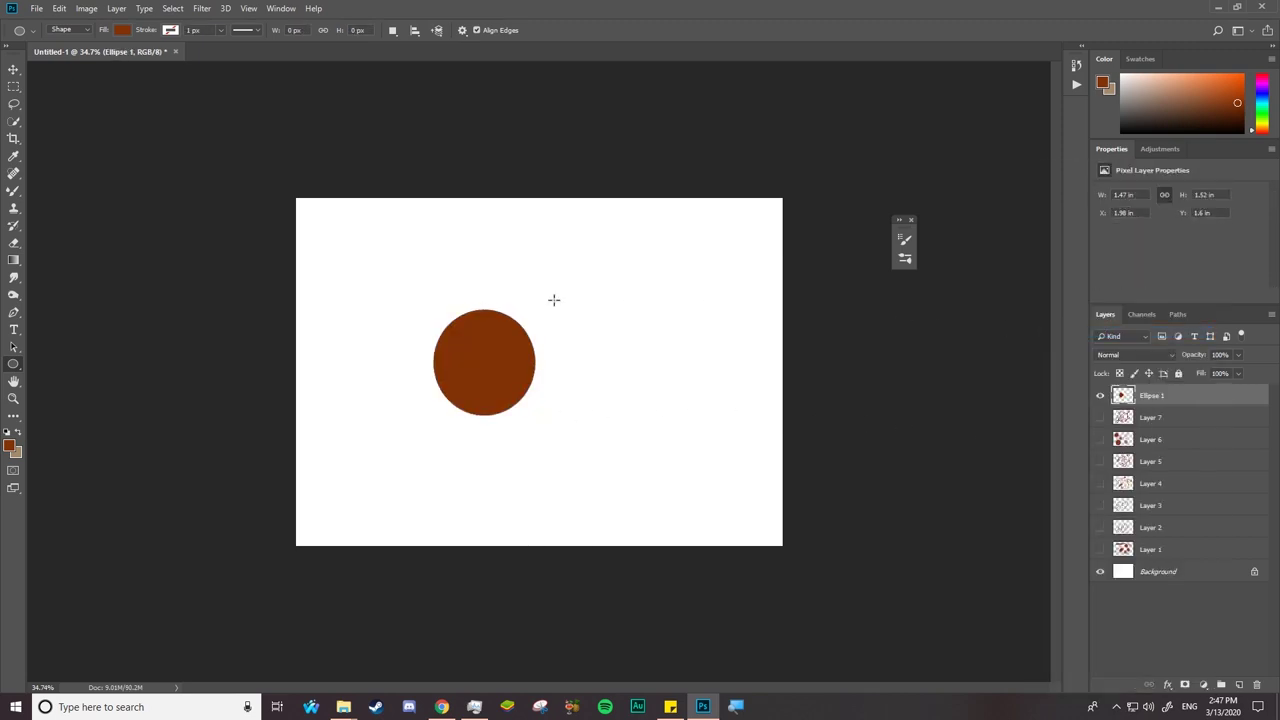
left_click(1117, 373)
Step: Shade the circle's left side in dark brown 472919 using a 127 px Mixer Brush with Wet 68%, Mix 26% and Flow 67%
key("shift+b")
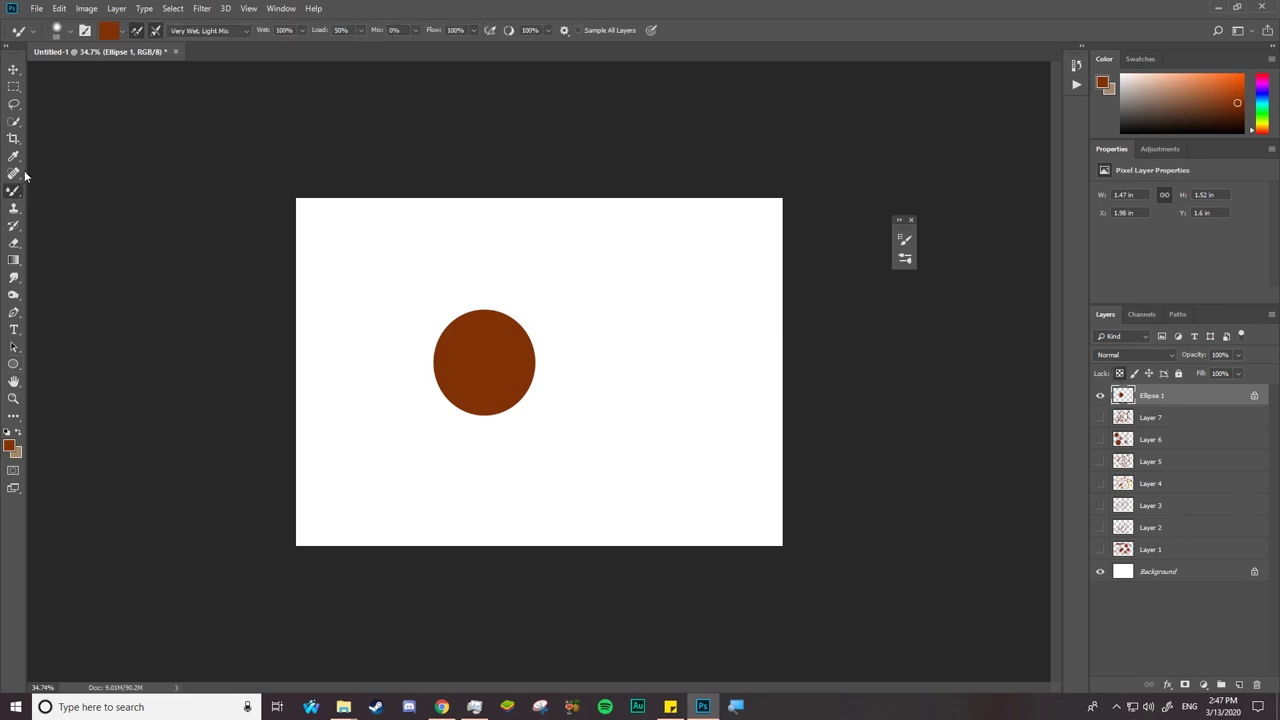
left_click(115, 31)
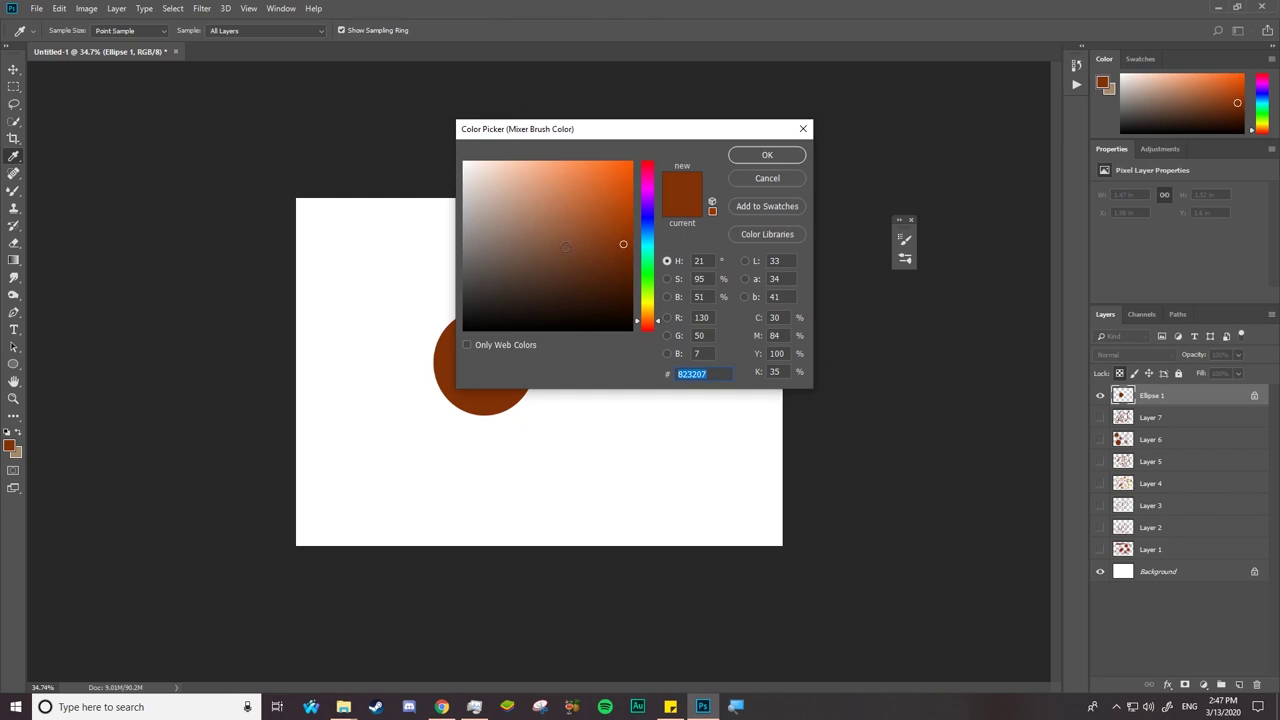
left_click(574, 283)
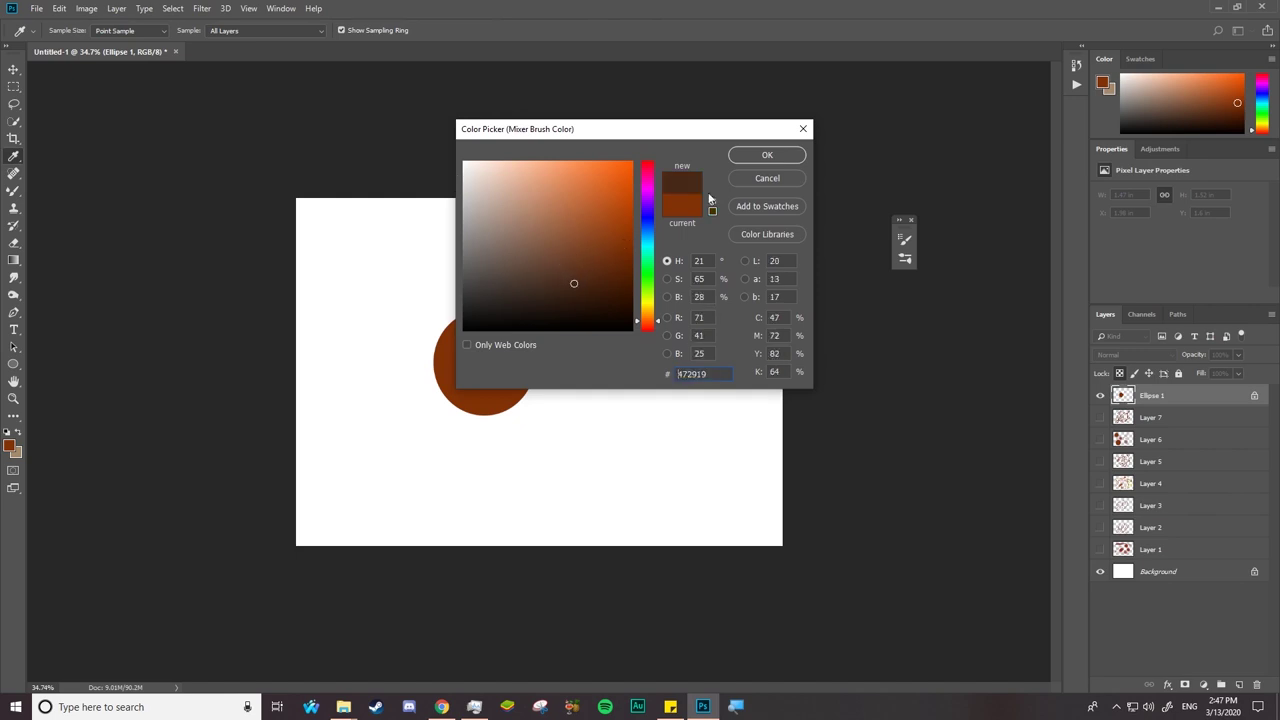
left_click(762, 156)
right_click(466, 340)
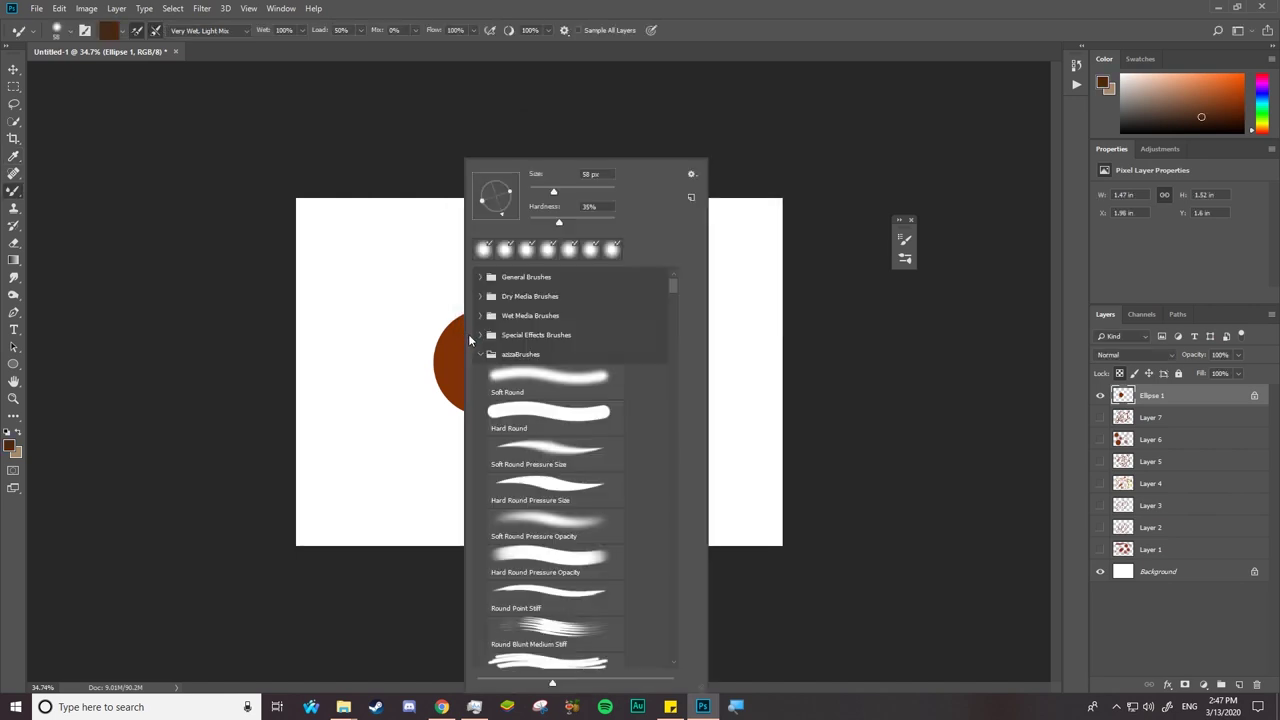
left_click(576, 190)
left_click(377, 32)
left_click_drag(377, 32, 378, 40)
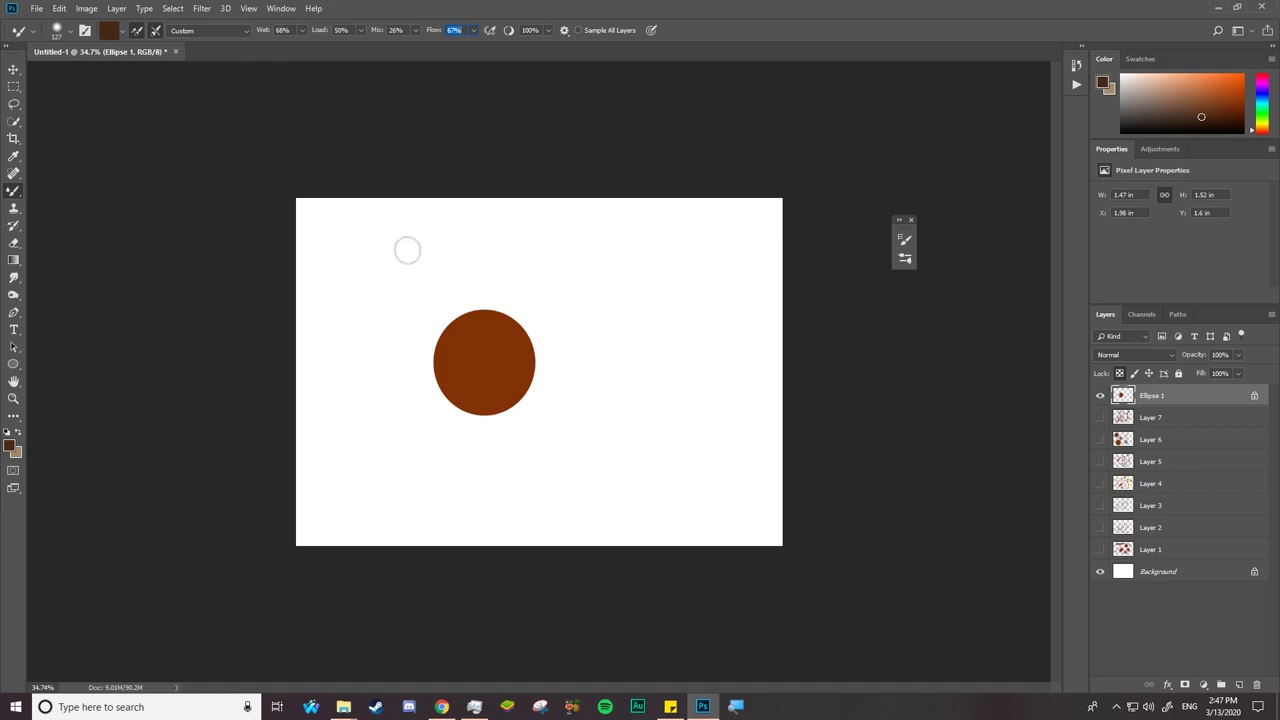
mouse_move(463, 331)
left_mouse_down()
mouse_move(434, 381)
mouse_move(462, 322)
mouse_move(443, 383)
mouse_move(464, 427)
mouse_move(449, 344)
mouse_move(498, 320)
mouse_move(458, 337)
mouse_move(480, 419)
mouse_move(444, 368)
mouse_move(480, 309)
mouse_move(444, 346)
mouse_move(452, 394)
mouse_move(459, 324)
mouse_move(448, 400)
mouse_move(464, 323)
mouse_move(445, 400)
mouse_move(468, 407)
mouse_move(476, 376)
mouse_move(444, 378)
mouse_move(466, 349)
left_mouse_up()
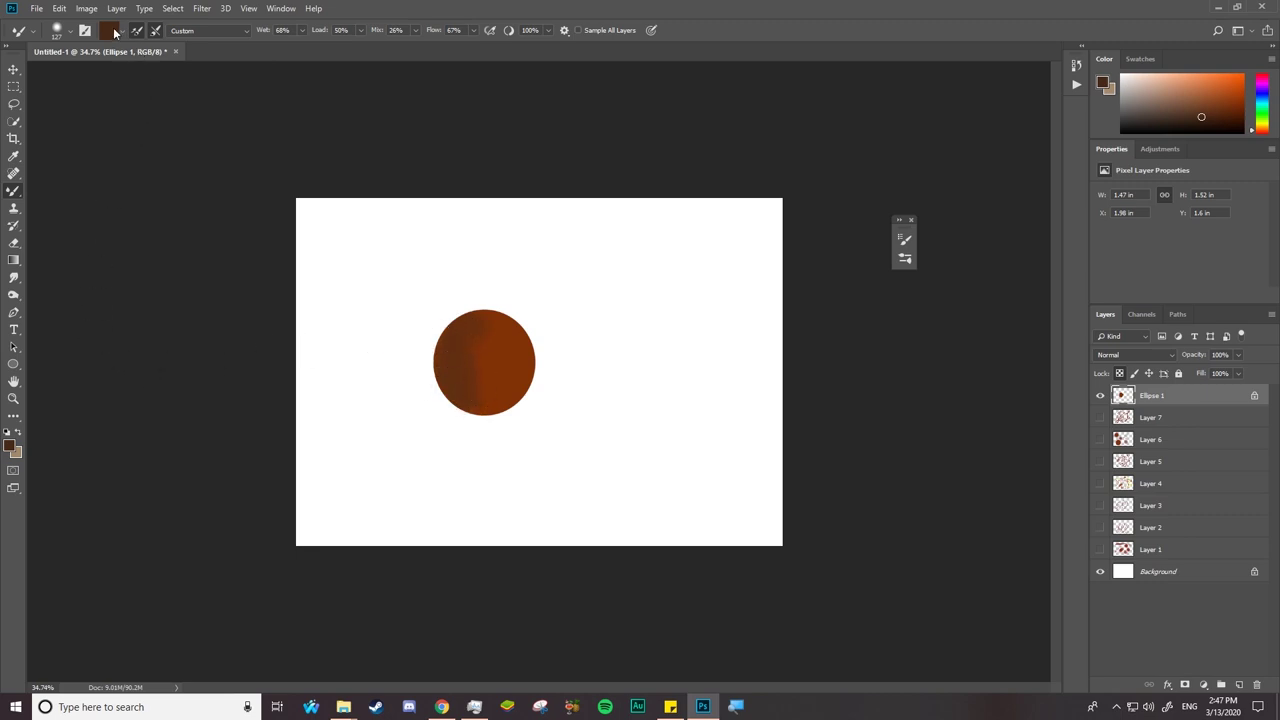
Step: Pick light tan c38c6d as the brush colour and paint a highlight on the circle's right side
left_click(108, 30)
left_click(537, 200)
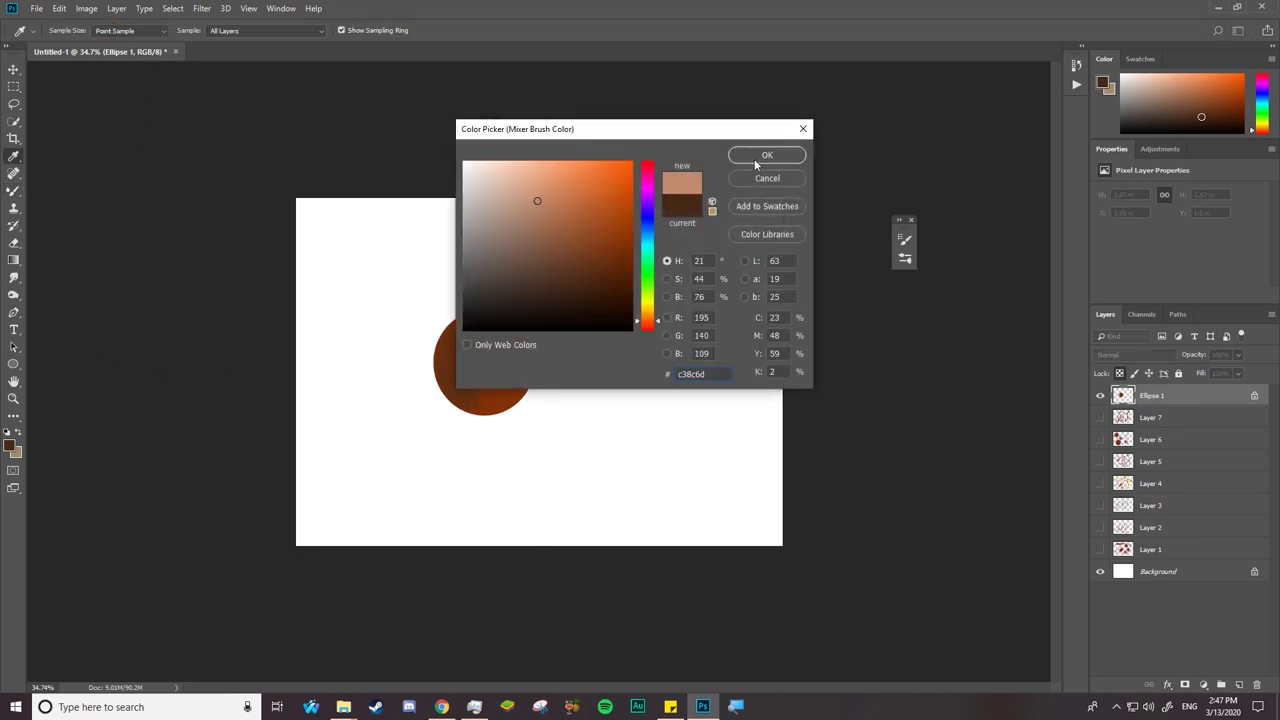
left_click(765, 156)
mouse_move(506, 374)
left_mouse_down()
mouse_move(517, 335)
mouse_move(506, 382)
mouse_move(513, 338)
mouse_move(521, 385)
mouse_move(518, 331)
mouse_move(528, 371)
mouse_move(512, 404)
mouse_move(486, 340)
mouse_move(498, 404)
mouse_move(470, 337)
mouse_move(479, 389)
mouse_move(484, 361)
mouse_move(469, 365)
mouse_move(499, 378)
mouse_move(475, 322)
mouse_move(480, 295)
mouse_move(478, 379)
mouse_move(455, 342)
mouse_move(503, 390)
mouse_move(475, 319)
mouse_move(496, 382)
mouse_move(522, 317)
left_mouse_up()
Step: Switch the brush colour to pale peach, set Mix to 0% and paint reflected light along the circle's left edge
left_click(108, 30)
left_click(517, 162)
left_click(765, 156)
left_click(108, 30)
left_click(517, 162)
left_click(758, 157)
left_click(137, 30)
key("shift+0")
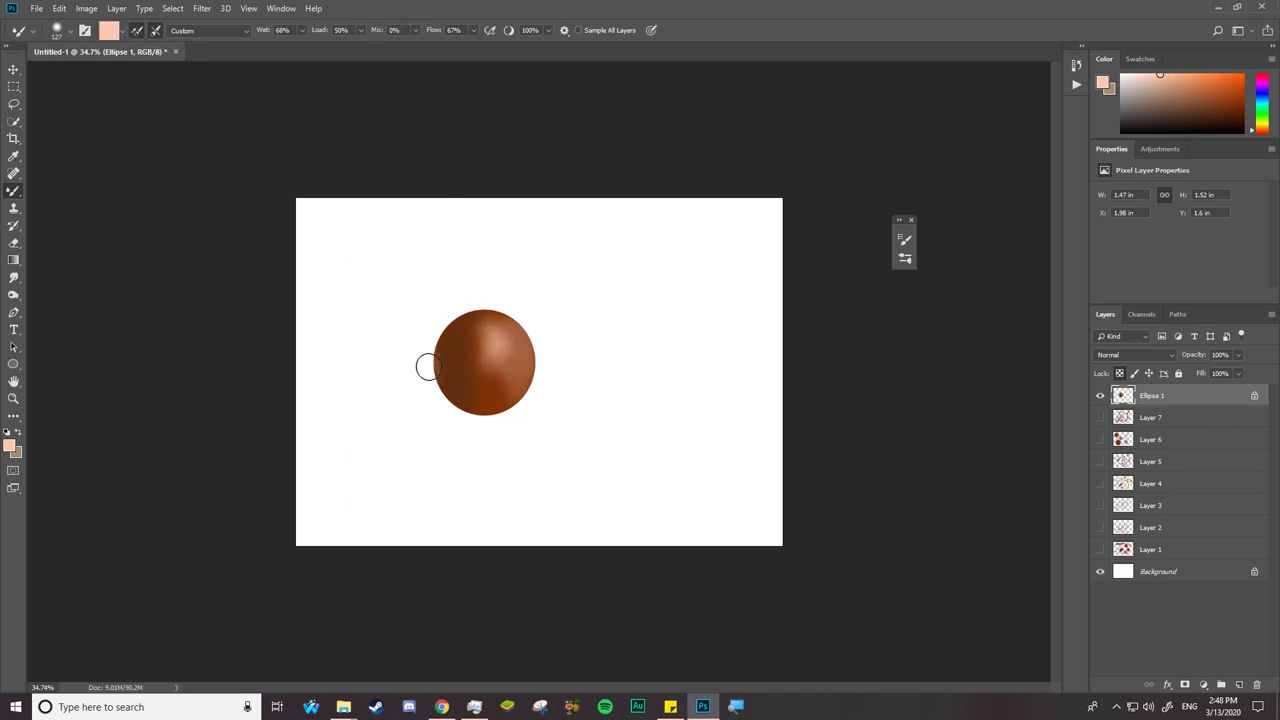
left_click_drag(427, 367, 451, 417)
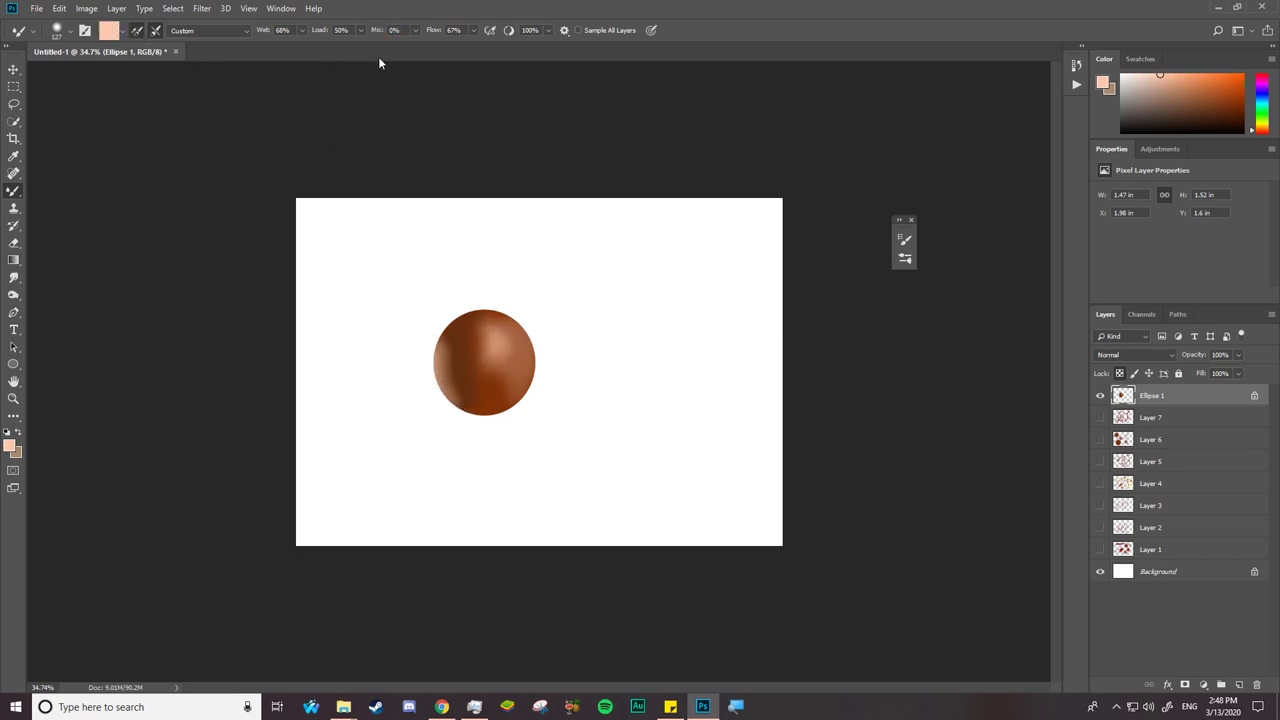
Step: Set Mix to 55% and blend the light edge into the circle's dark left side
key("shift+5")
key("shift+5")
mouse_move(448, 388)
left_mouse_down()
mouse_move(448, 356)
mouse_move(462, 413)
mouse_move(457, 349)
mouse_move(444, 381)
left_mouse_up()
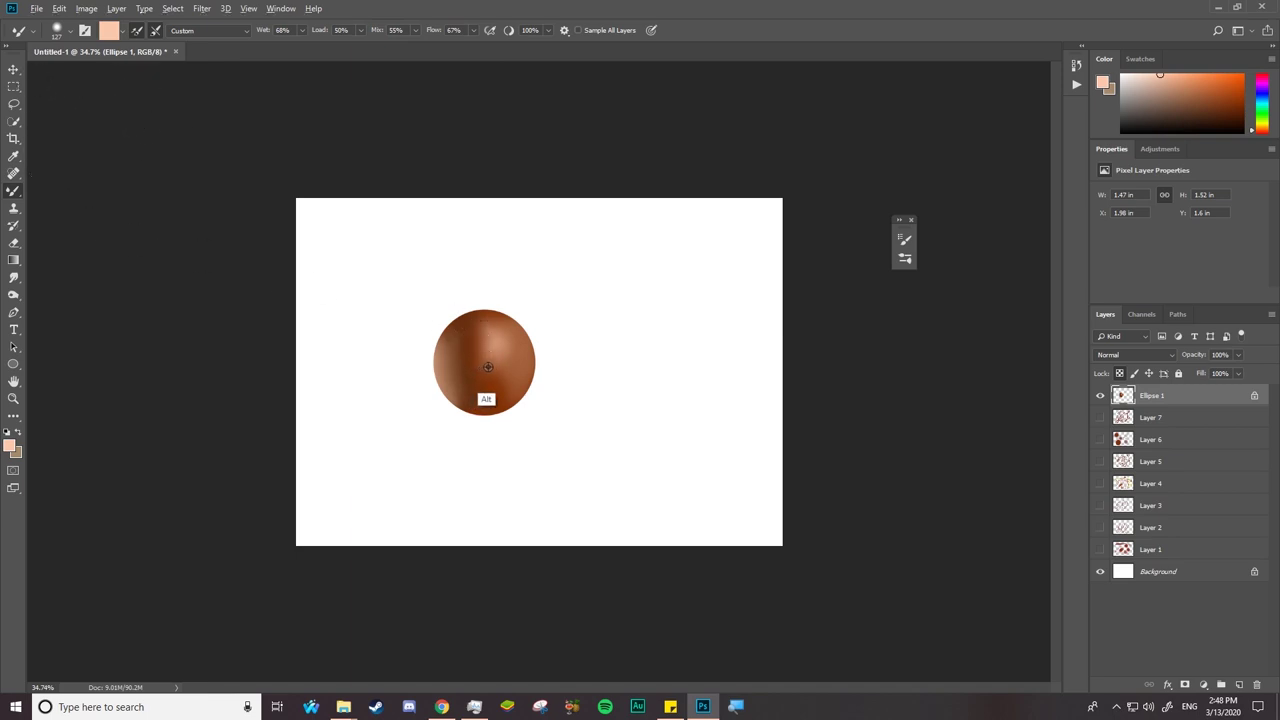
Step: Load the Mixer Brush at 366 px with a sample of the shaded circle and choose the Wet, Heavy Mix preset
right_click(478, 368, "alt")
left_click(486, 360, "alt")
left_click(224, 32)
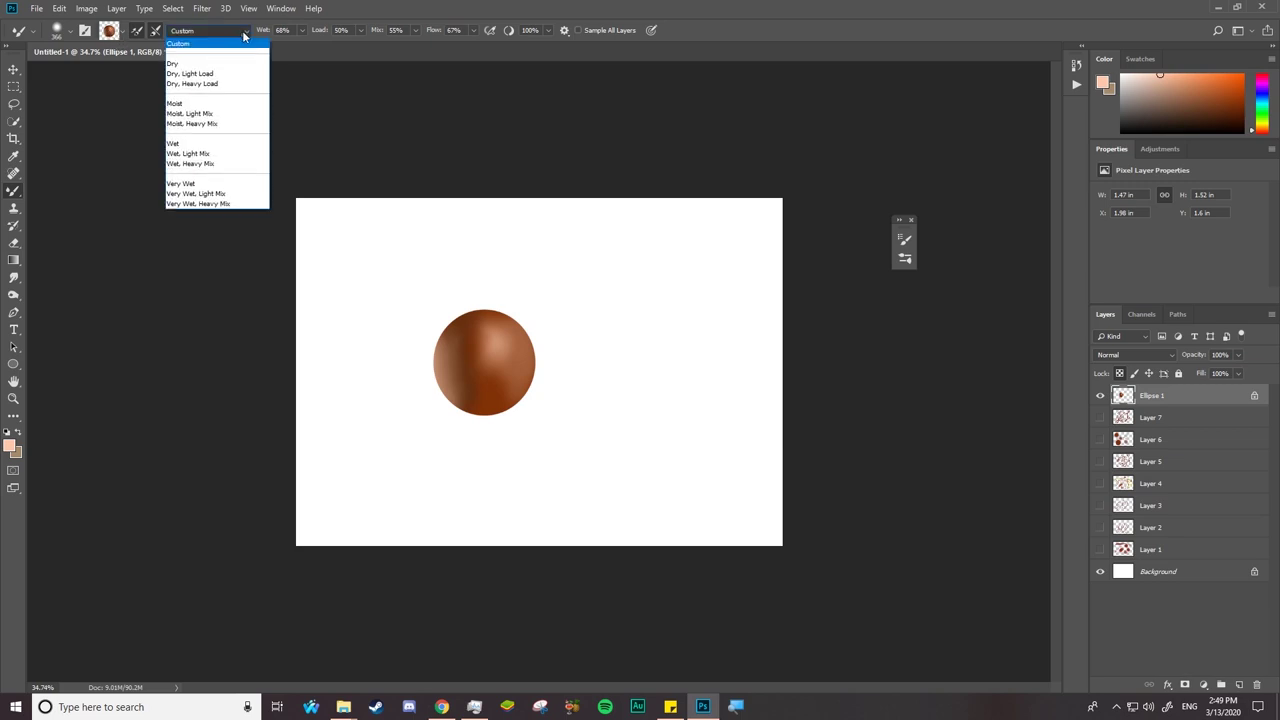
left_click(202, 165)
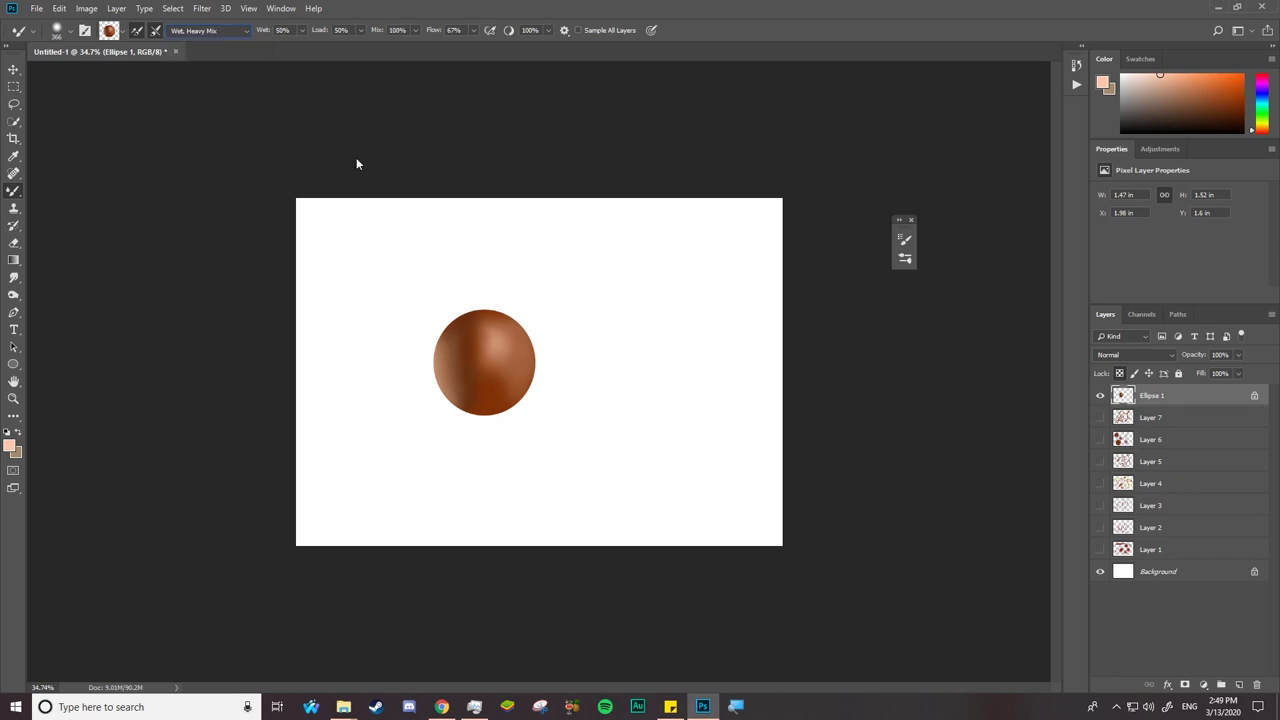
Step: Hide the ellipse, add a new layer and paint a curved peak-shaped stroke with the sampled brush at 62 px
left_click(1100, 396)
left_click(1239, 685)
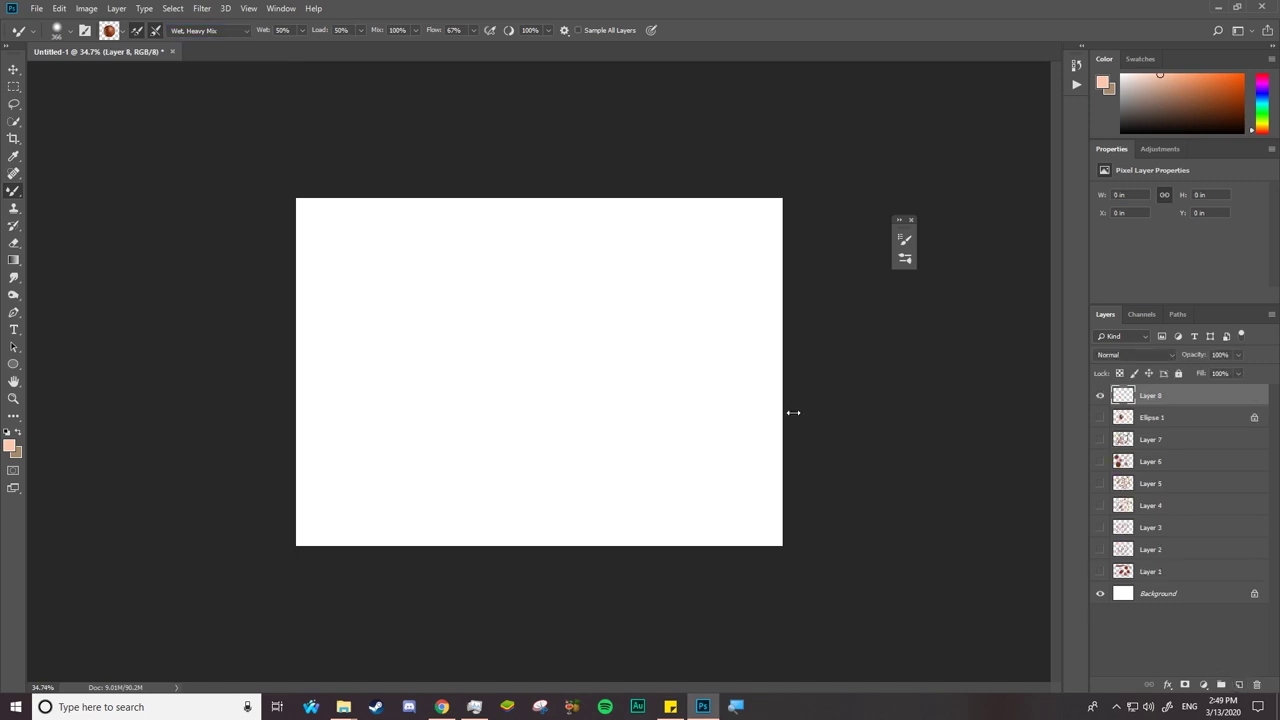
left_click_drag(497, 297, 456, 309)
left_click(548, 30)
mouse_move(330, 466)
left_mouse_down()
mouse_move(506, 400)
mouse_move(562, 536)
left_mouse_up()
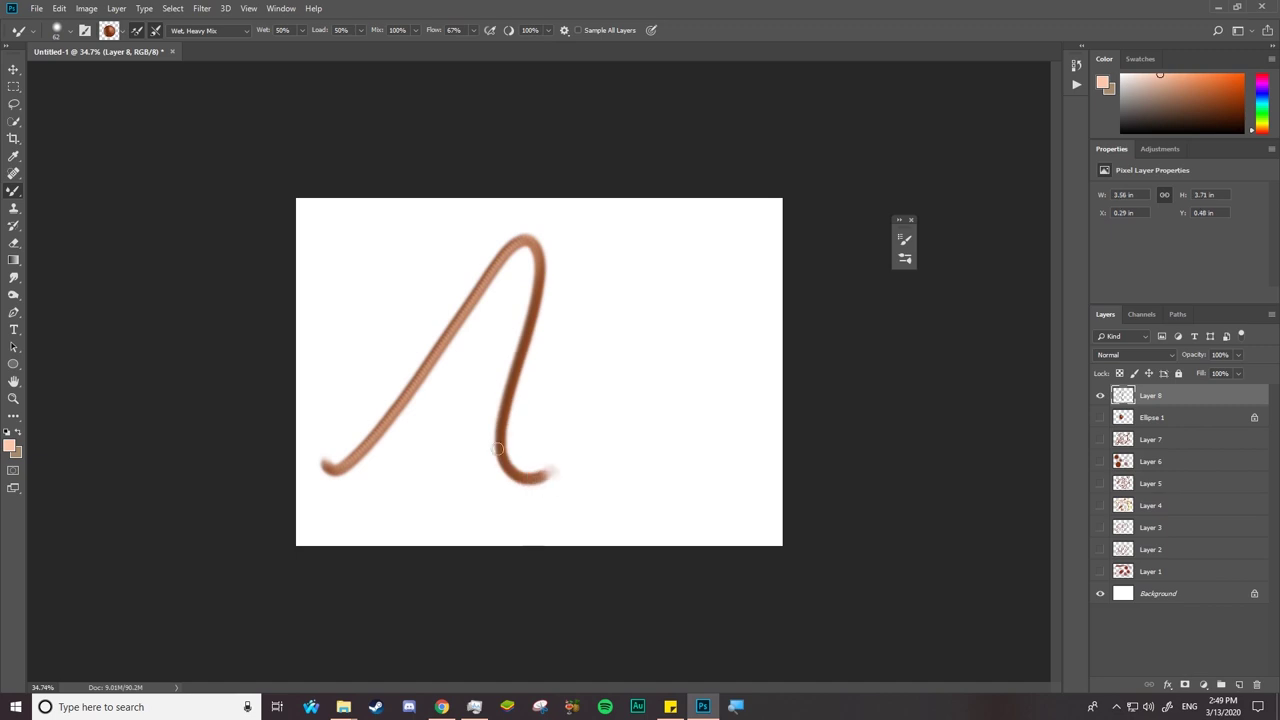
Step: Reduce the brush tip spacing to 1% and paint a second curved stroke to the right of the first
scroll(423, 394, "up", 4, "alt")
scroll(425, 388, "up", 1, "alt")
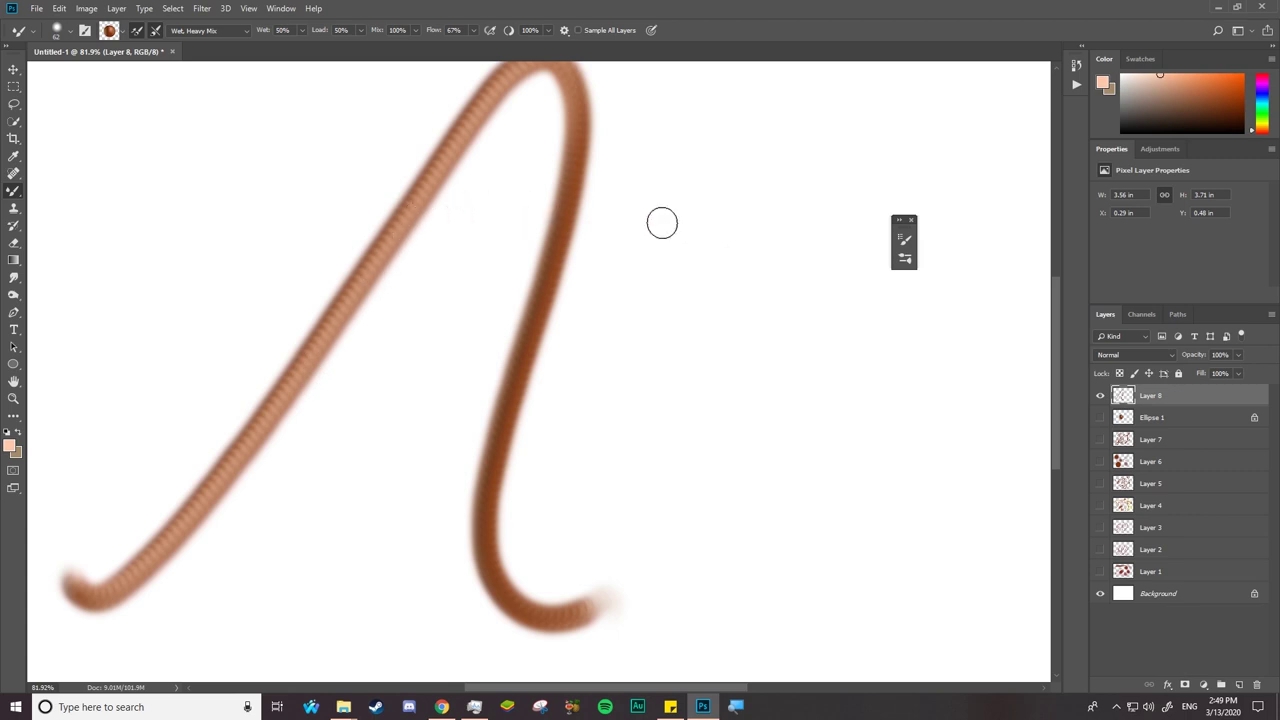
left_click(85, 31)
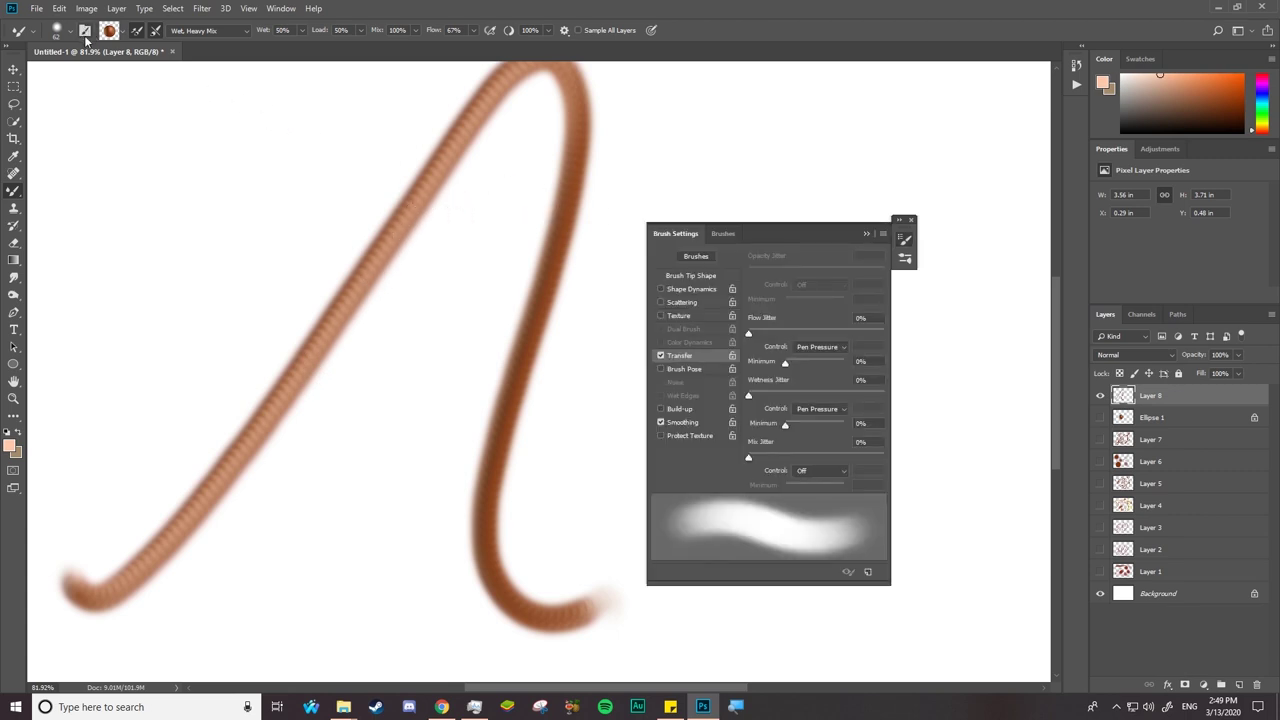
left_click(686, 279)
left_click_drag(767, 463, 746, 466)
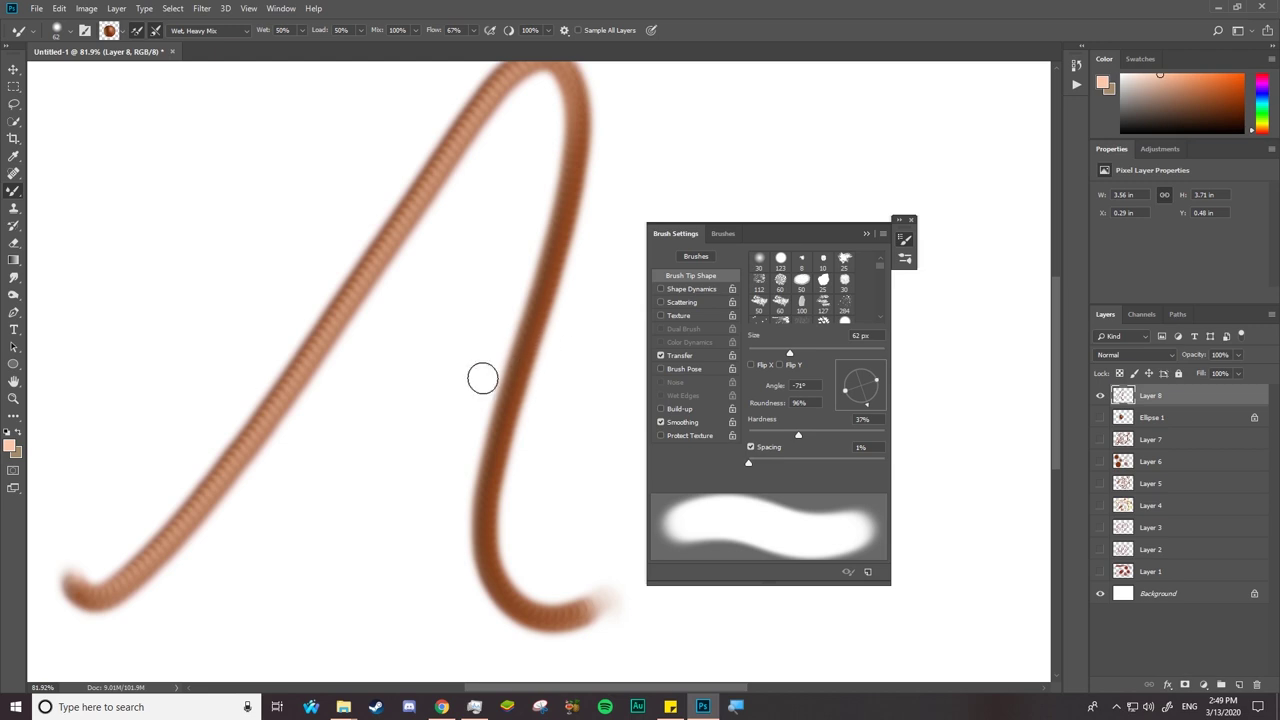
scroll(473, 375, "down", 4)
key("F5")
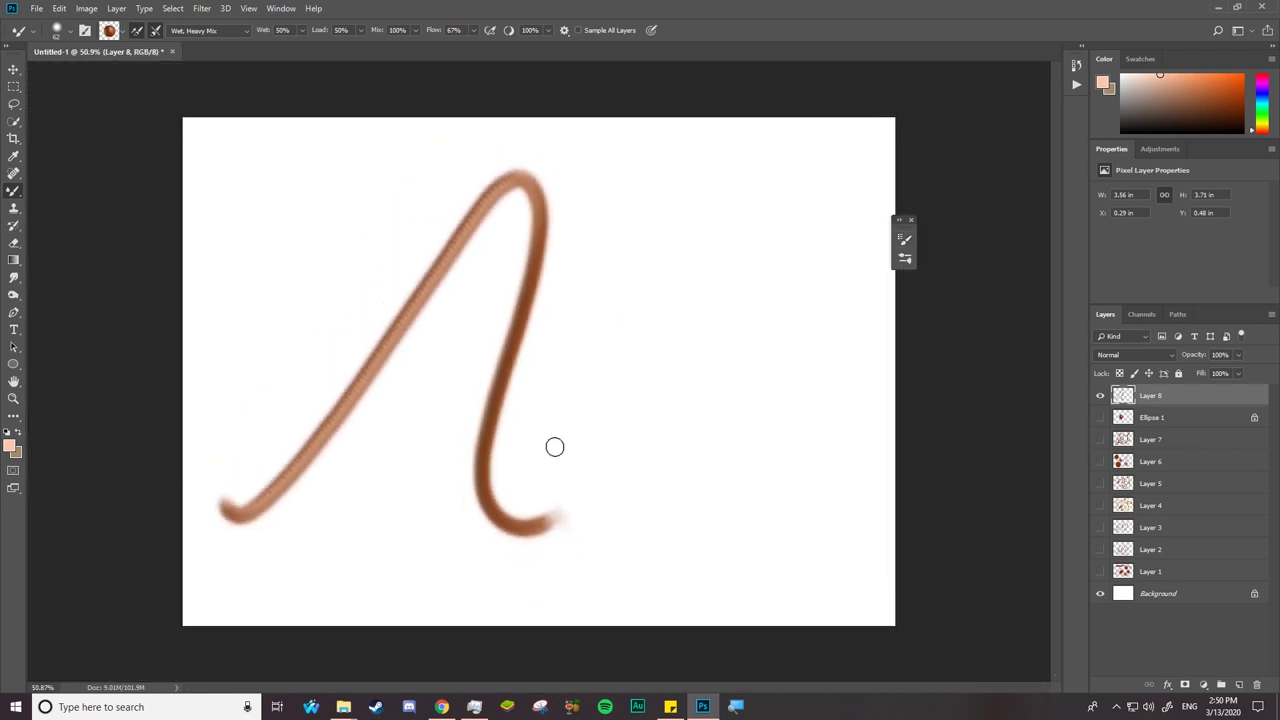
mouse_move(537, 443)
left_mouse_down()
mouse_move(614, 429)
mouse_move(757, 243)
mouse_move(788, 261)
mouse_move(726, 526)
mouse_move(759, 553)
mouse_move(820, 533)
left_mouse_up()
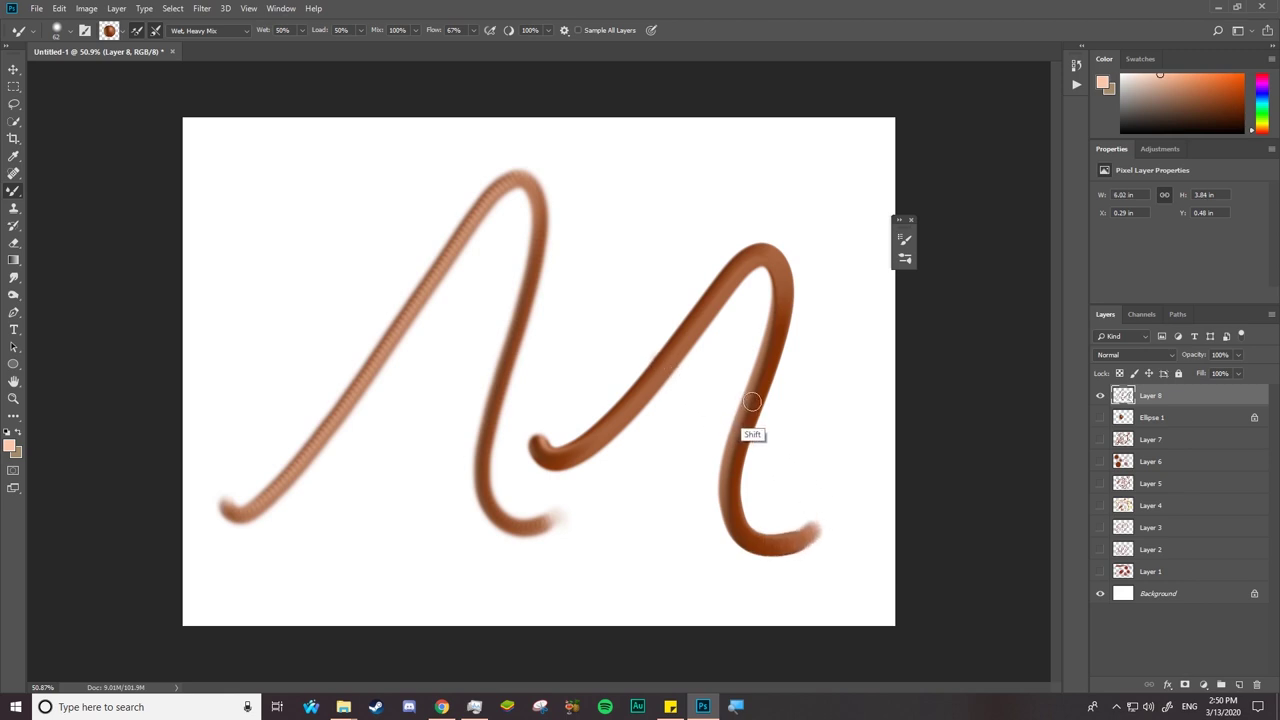
Step: Paint a straight crossbar between the two legs of the second curved stroke
left_click_drag(745, 399, 670, 370)
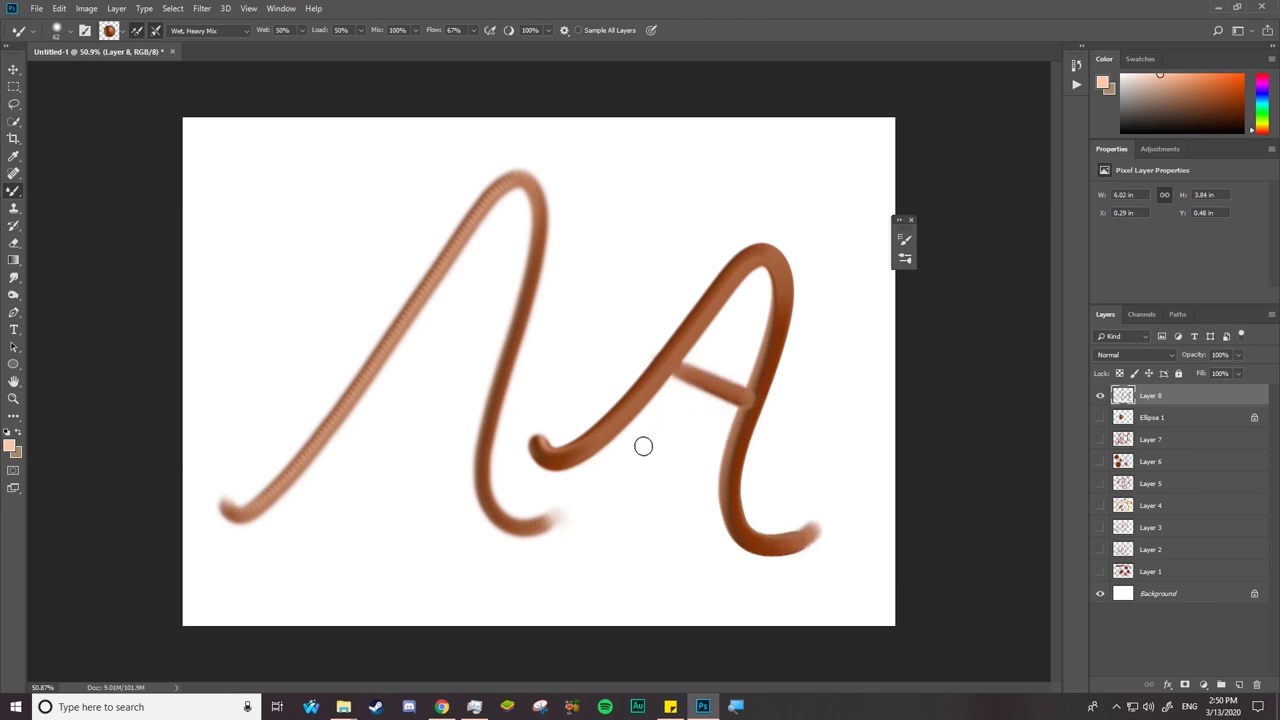
key("z")
left_click_drag(656, 452, 626, 454)
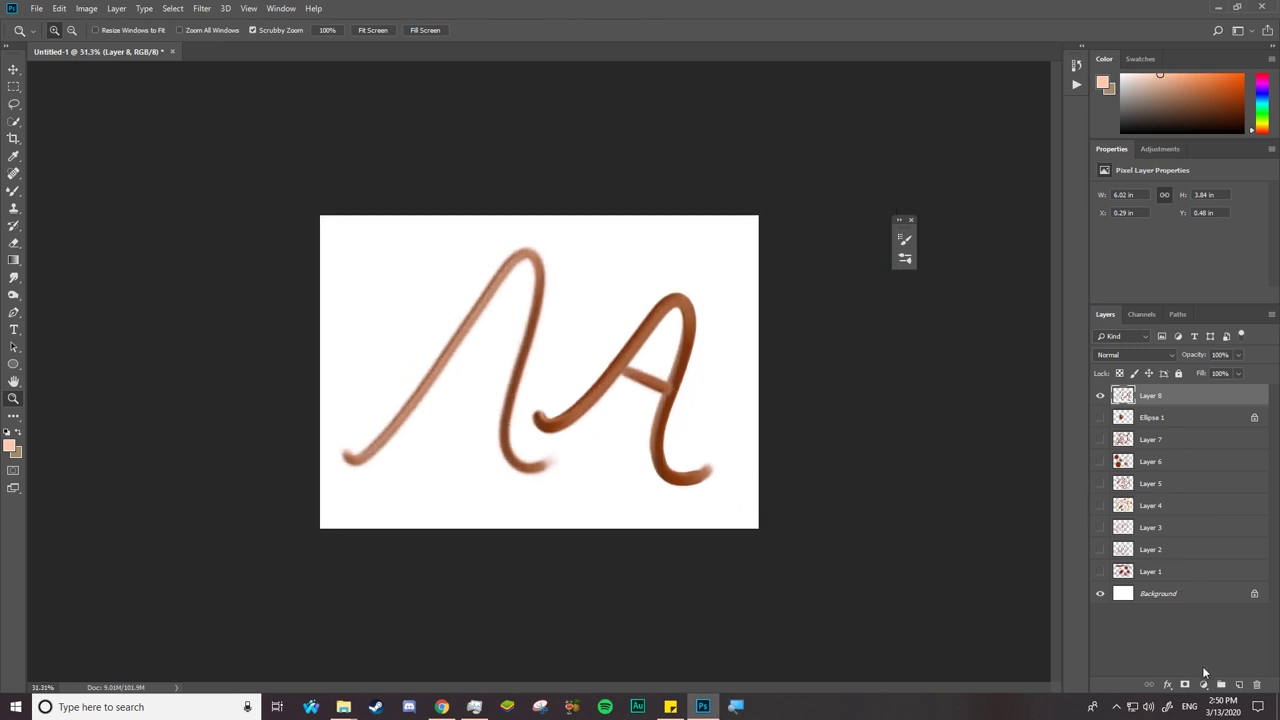
Step: On a new layer with the painted strokes hidden, enter the name in capitals as a line of text
left_click(1238, 685)
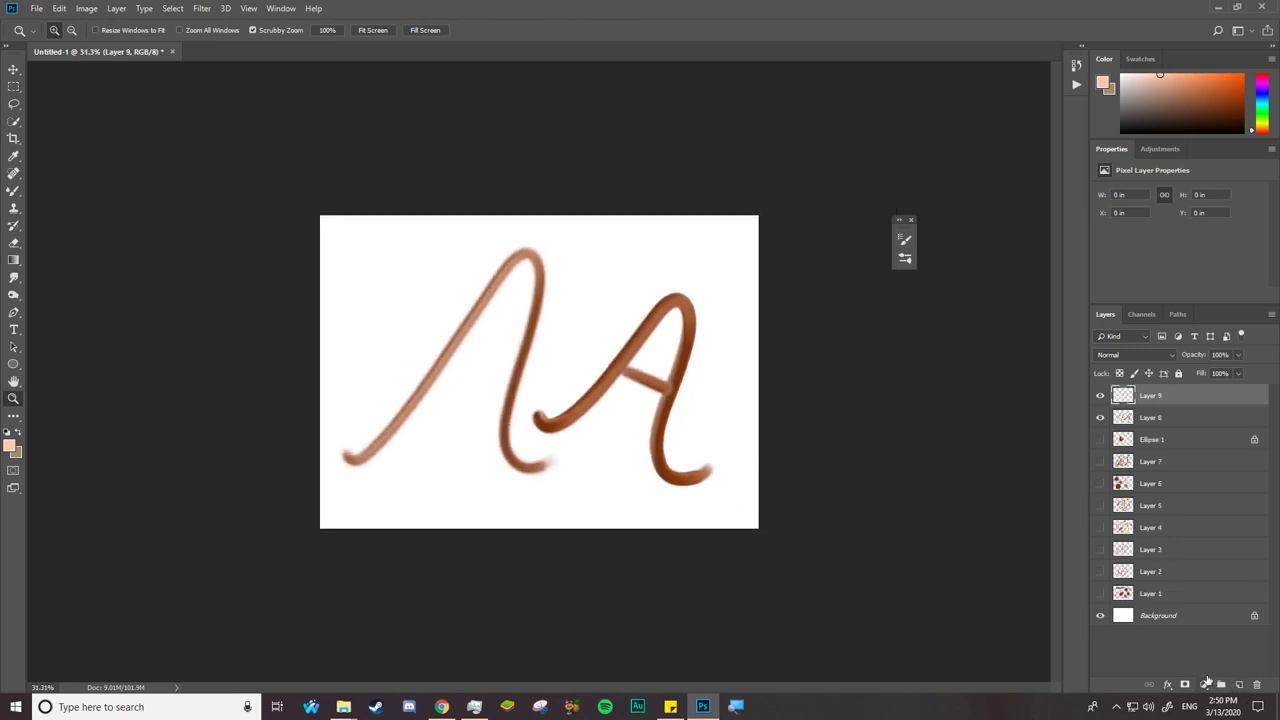
left_click(1100, 418)
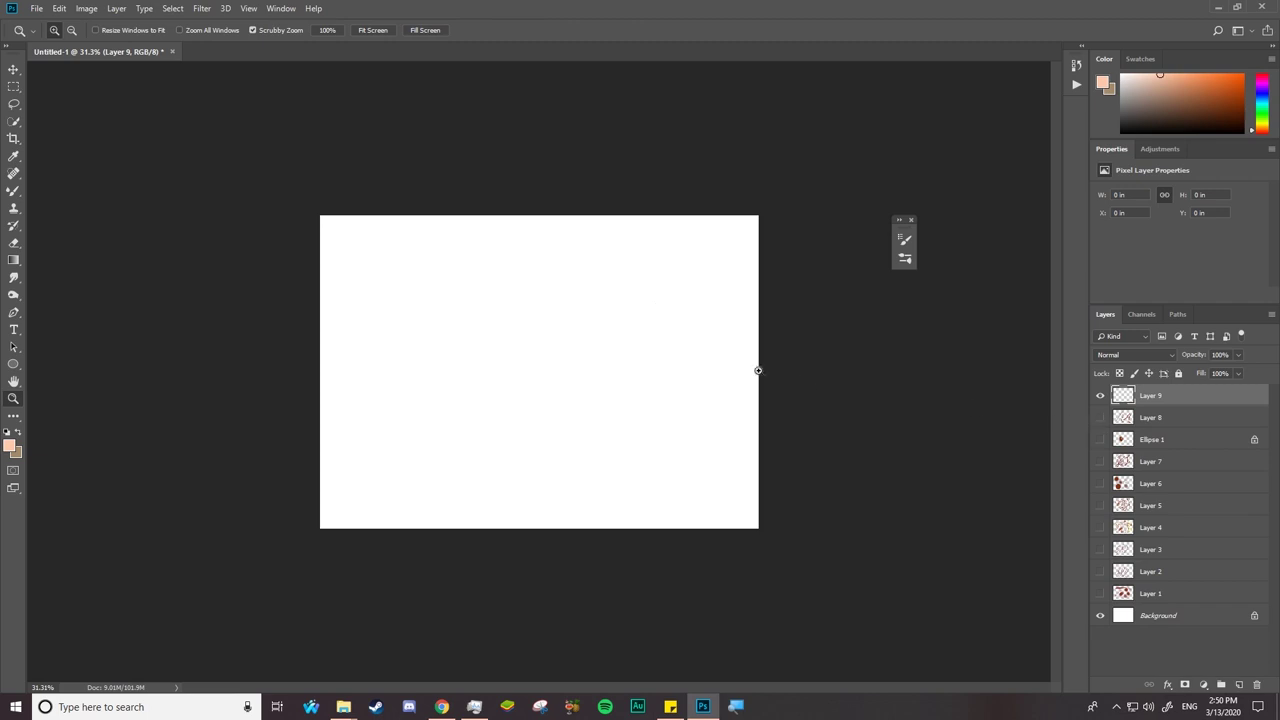
left_click_drag(428, 305, 436, 346)
left_click(13, 329)
left_click(346, 340)
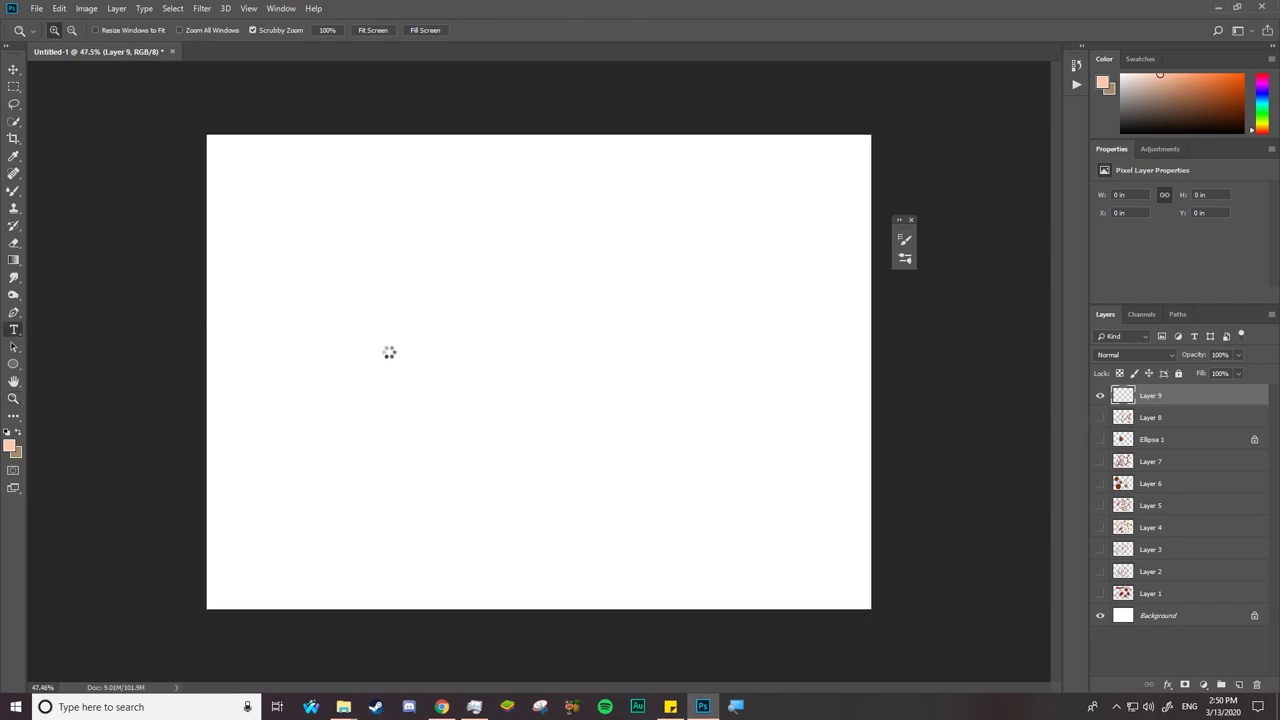
type("AZIZA")
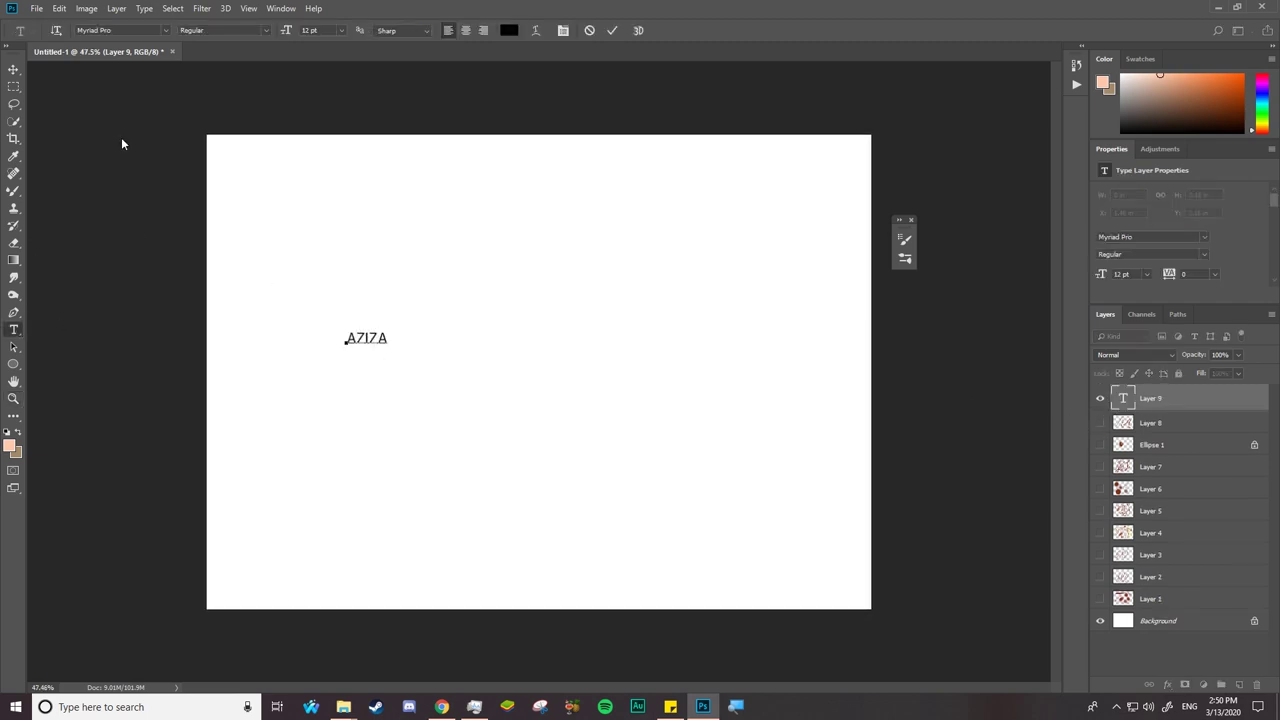
Step: Set the size of the whole name text to 96 pt and commit it
key("ctrl+a")
left_click(563, 30)
mouse_move(936, 107)
left_mouse_down()
mouse_move(900, 77)
mouse_move(905, 118)
mouse_move(920, 118)
left_mouse_up()
key("ctrl+Return")
Step: Go through the font list and set the name text in the Satisfaction font
left_click(926, 98)
key("Down")
key("Down")
key("Down")
key("Down")
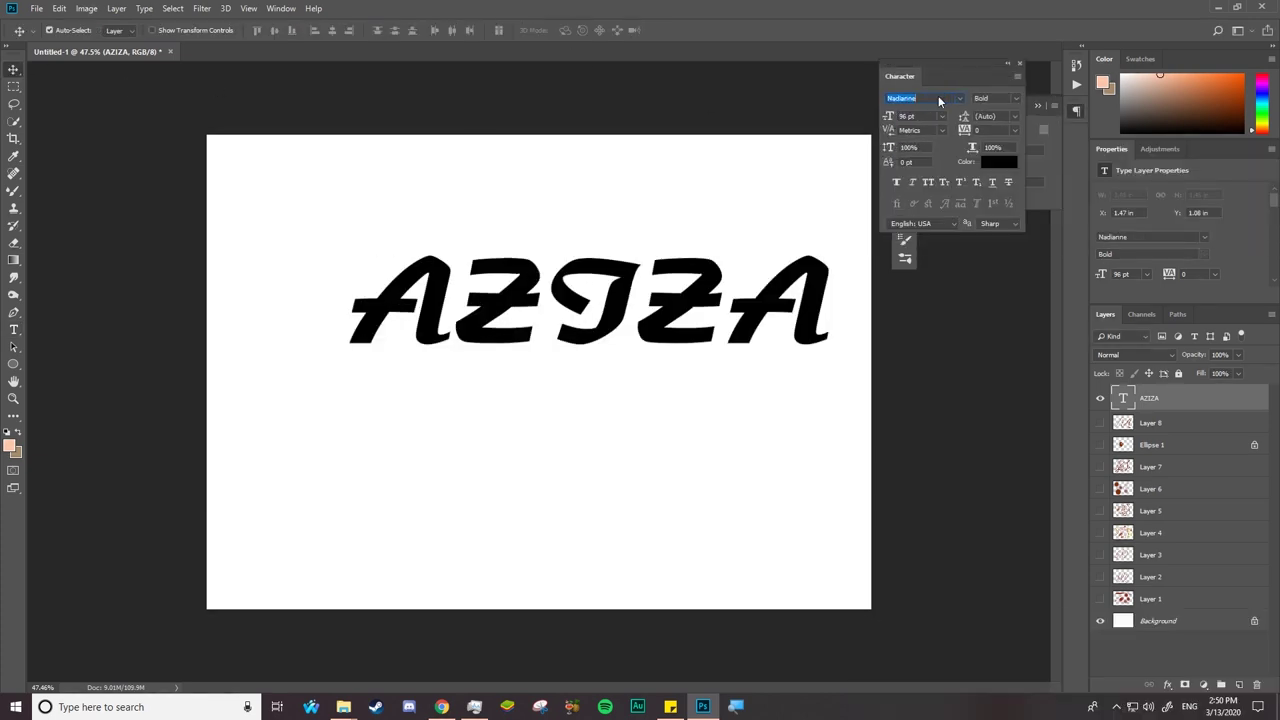
key("Down")
key("Down")
key("Down")
key("Down")
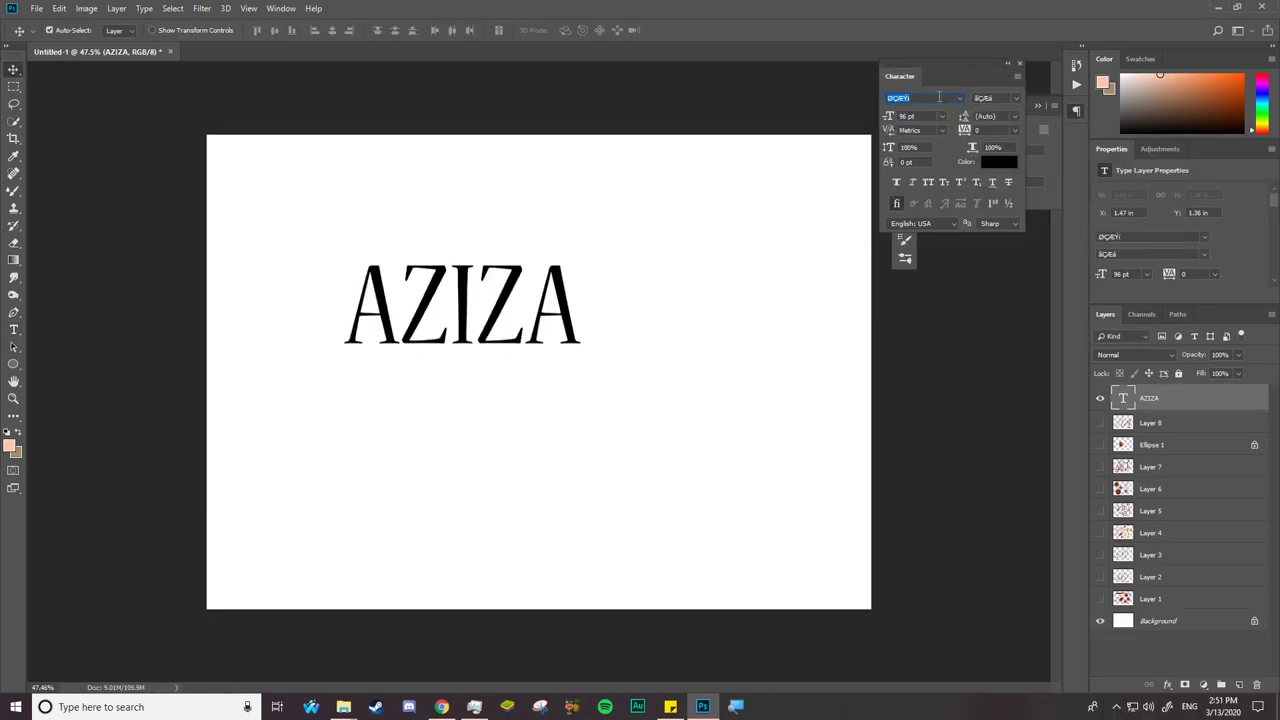
key("Down")
key("Down")
key("Down")
key("Down")
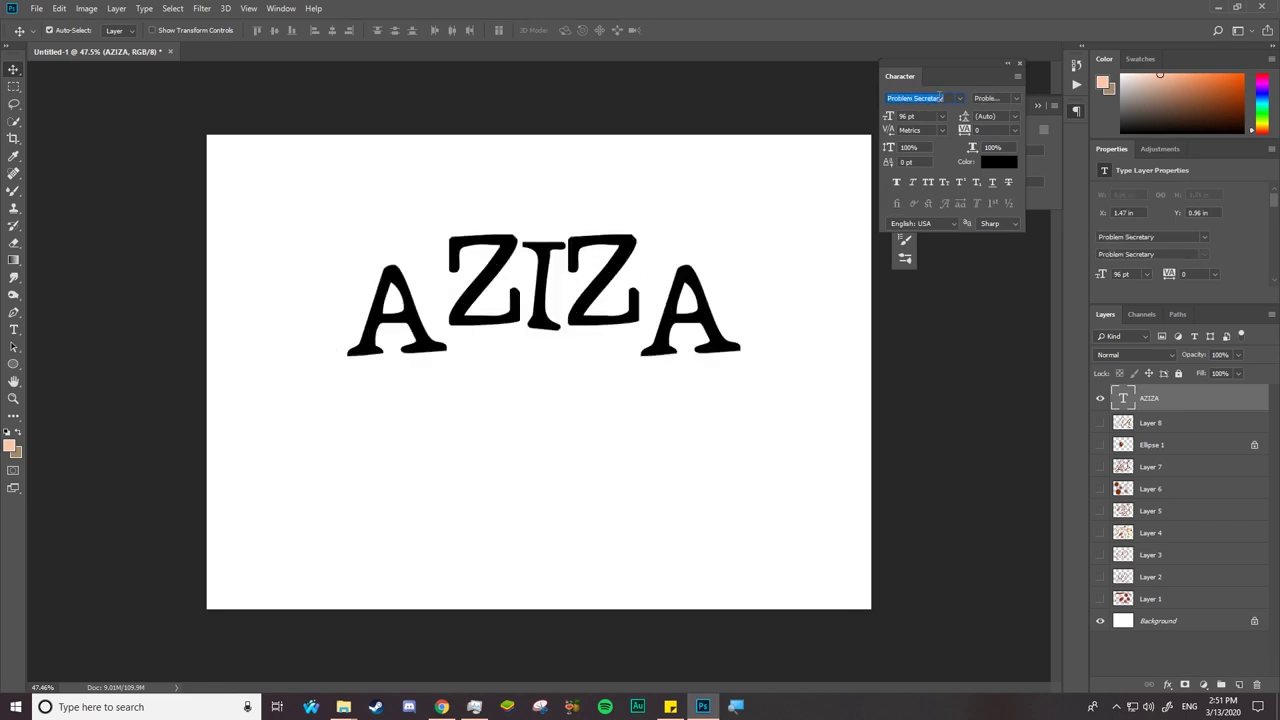
key("Down")
key("Down")
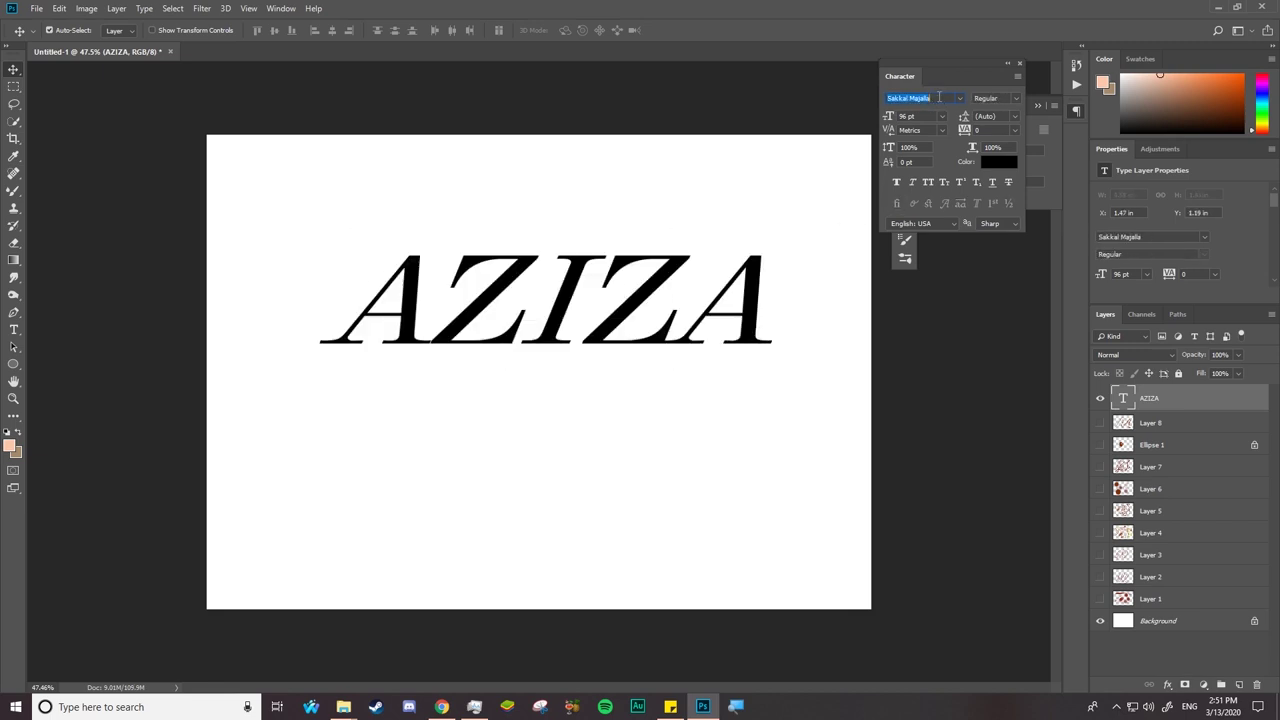
left_click(58, 92)
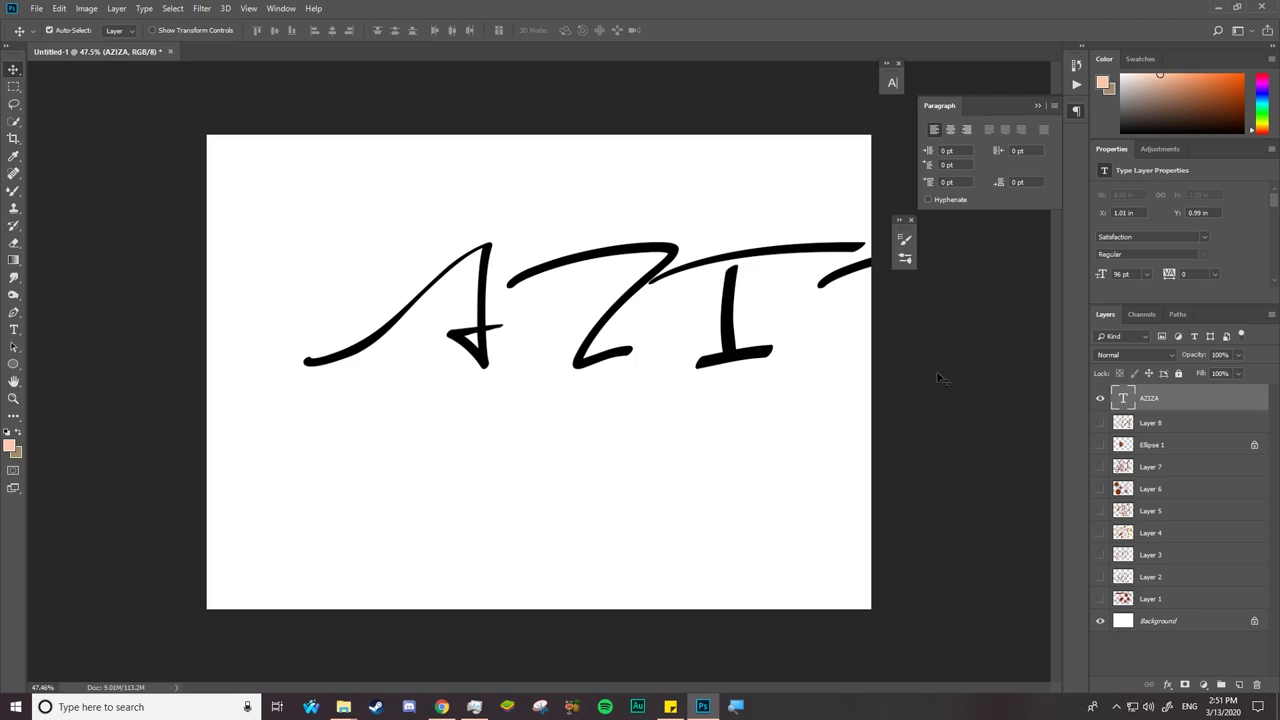
Step: Scale the name text down to about 65 pt so that it fits inside the canvas
key("ctrl+t")
left_click_drag(1000, 251, 795, 277)
key("Return")
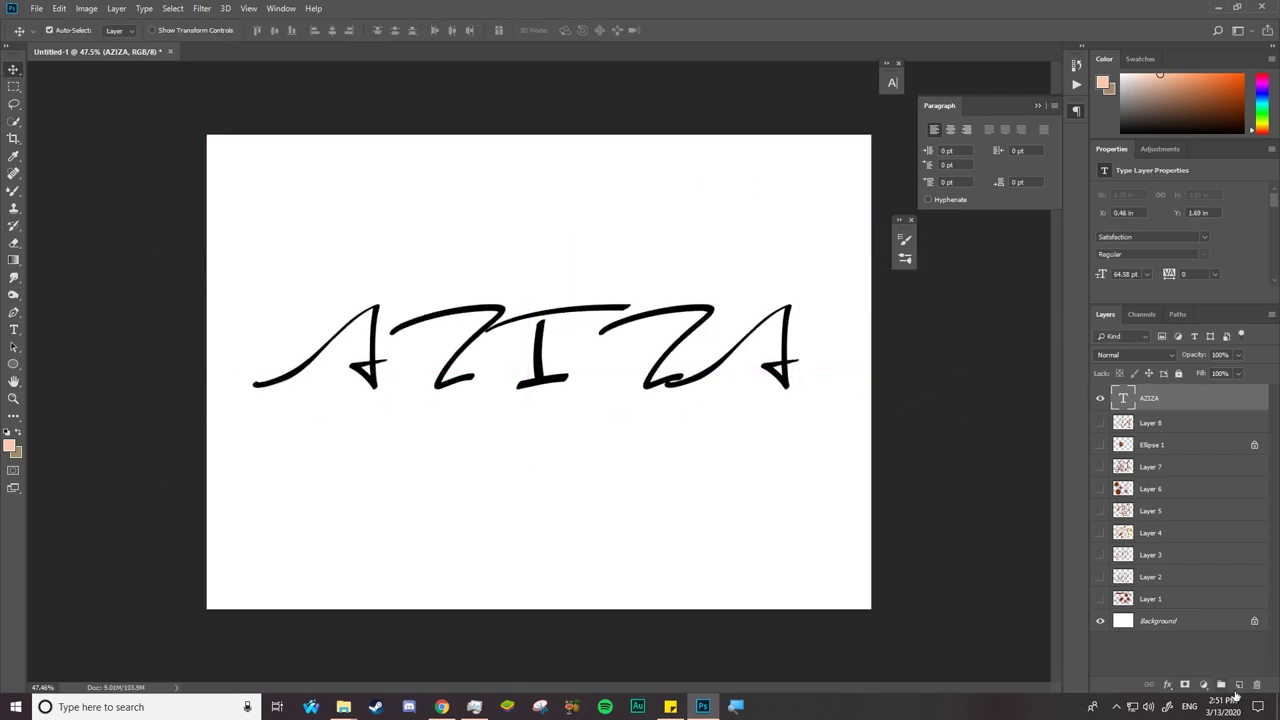
Step: Add a new layer above the name text and switch to the Mixer Brush
left_click(1239, 684)
key("z")
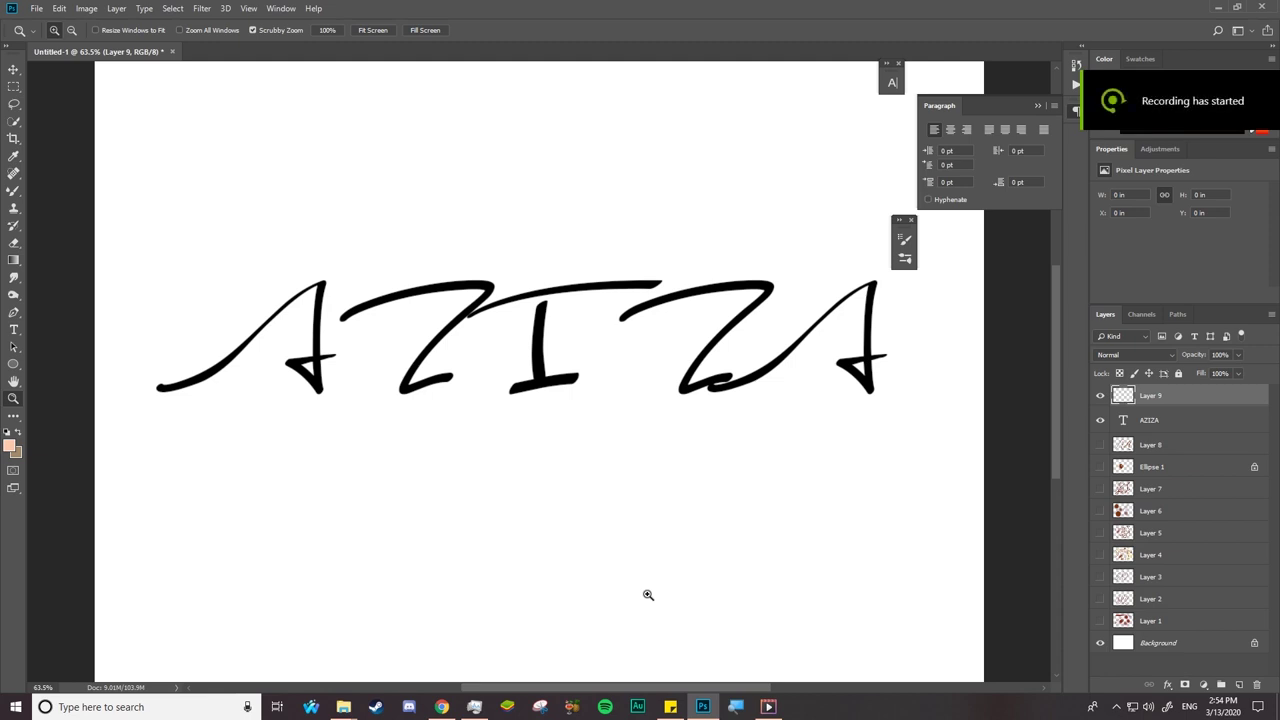
left_click(13, 192)
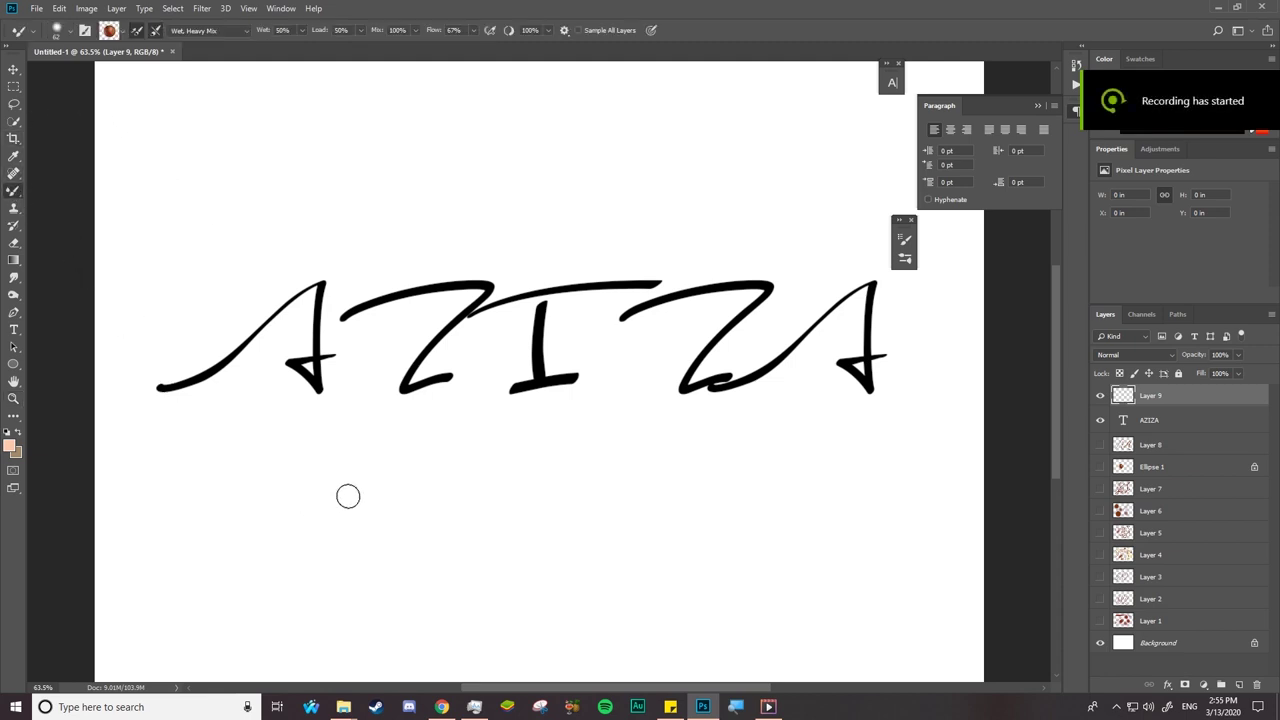
right_click(380, 517, "alt")
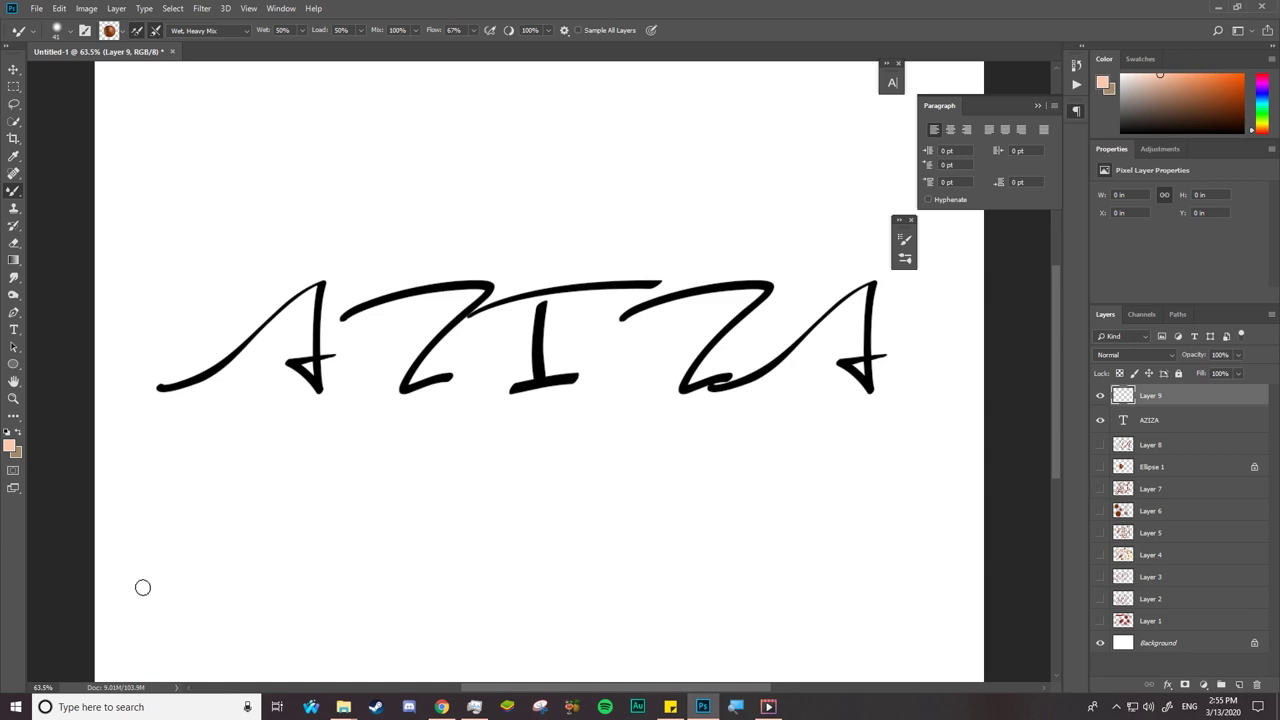
mouse_move(143, 587)
left_mouse_down()
mouse_move(237, 547)
mouse_move(305, 451)
mouse_move(275, 607)
mouse_move(274, 580)
mouse_move(334, 577)
left_mouse_up()
key("ctrl+z")
Step: Paint freehand copies of the first three letters below the name text with the Mixer Brush at 28 px
right_click(358, 466, "alt")
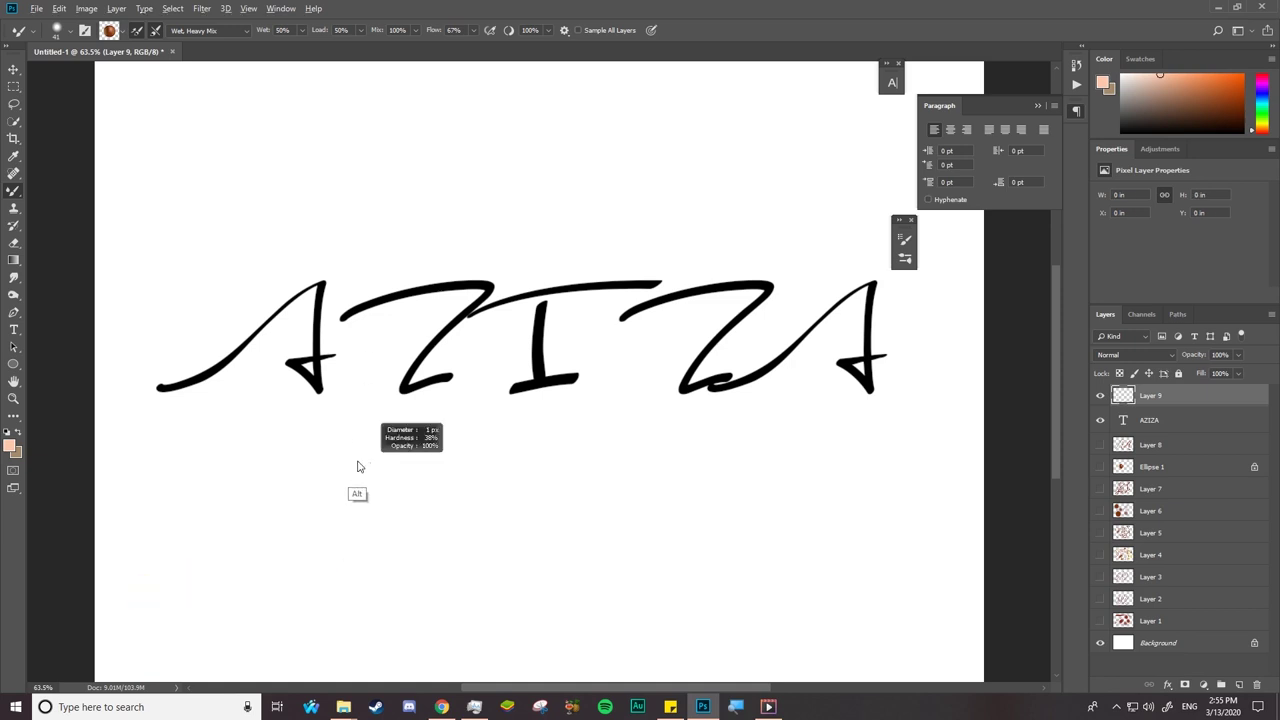
mouse_move(117, 628)
left_mouse_down()
mouse_move(187, 616)
mouse_move(267, 494)
mouse_move(240, 660)
mouse_move(226, 621)
mouse_move(279, 604)
left_mouse_up()
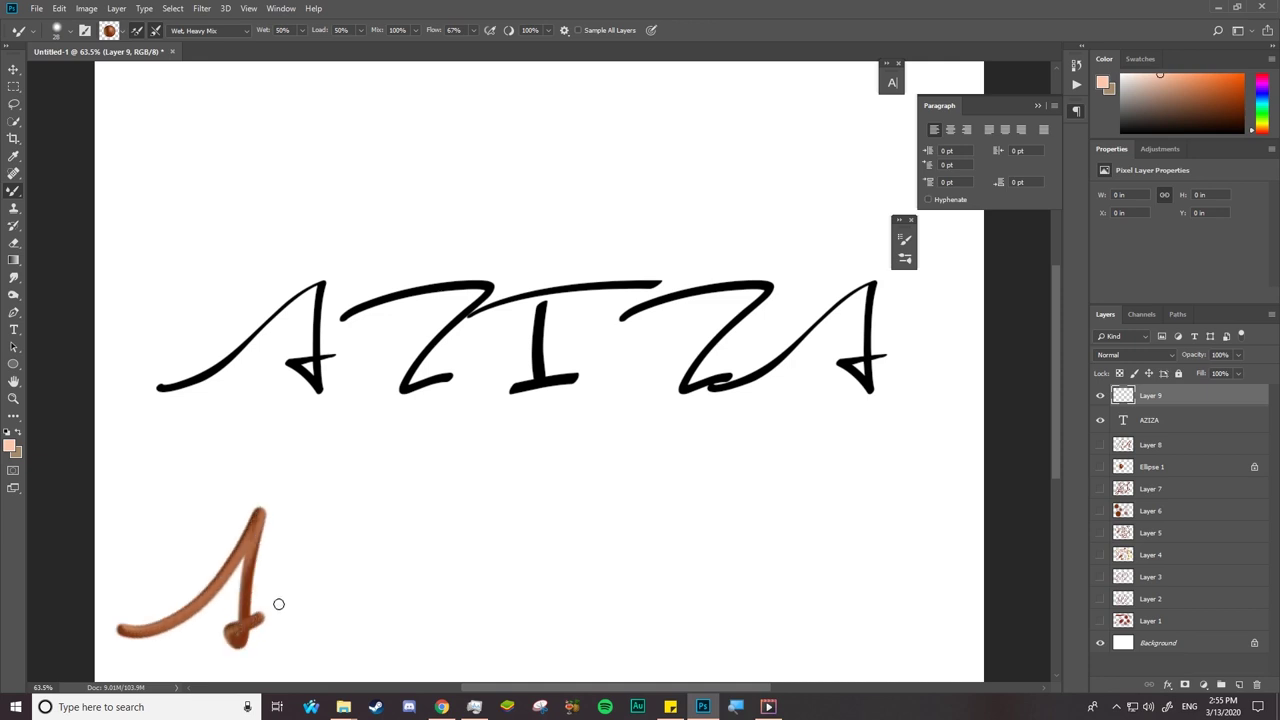
mouse_move(289, 517)
left_mouse_down()
mouse_move(390, 538)
mouse_move(333, 651)
mouse_move(405, 632)
left_mouse_up()
key("ctrl+z")
mouse_move(288, 544)
left_mouse_down()
mouse_move(398, 537)
mouse_move(348, 649)
mouse_move(419, 613)
left_mouse_up()
left_click_drag(437, 507, 585, 488)
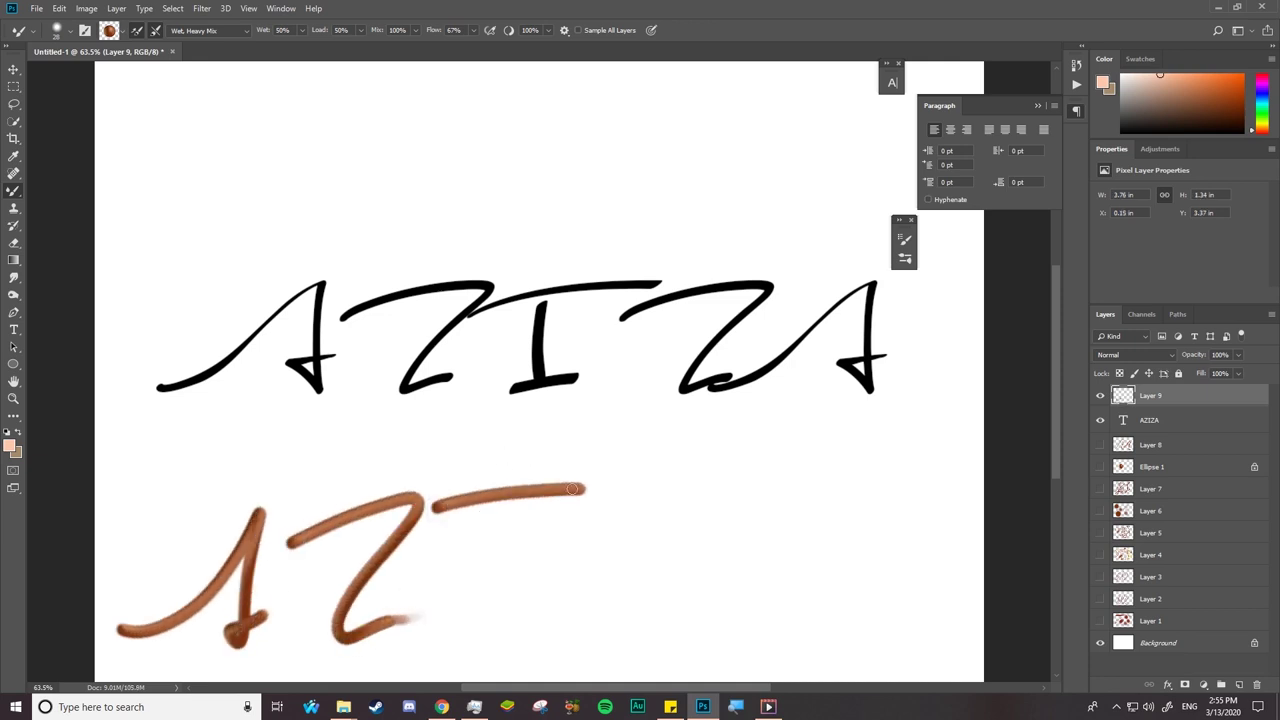
mouse_move(505, 505)
left_mouse_down()
mouse_move(488, 636)
mouse_move(535, 622)
left_mouse_up()
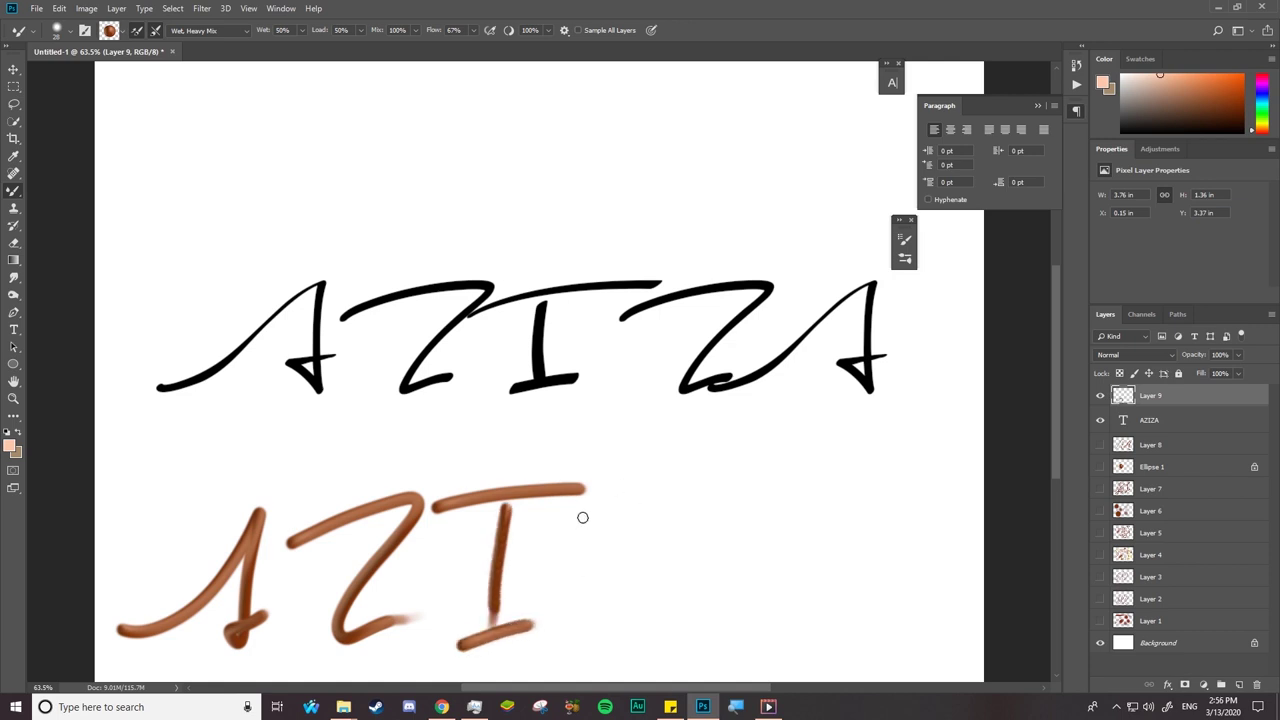
mouse_move(583, 517)
left_mouse_down()
mouse_move(676, 493)
mouse_move(633, 571)
mouse_move(651, 630)
mouse_move(678, 600)
mouse_move(687, 624)
mouse_move(732, 484)
mouse_move(615, 623)
mouse_move(684, 606)
mouse_move(669, 627)
mouse_move(749, 599)
mouse_move(840, 507)
mouse_move(809, 652)
mouse_move(761, 616)
mouse_move(821, 620)
mouse_move(849, 606)
left_mouse_up()
key("ctrl+z")
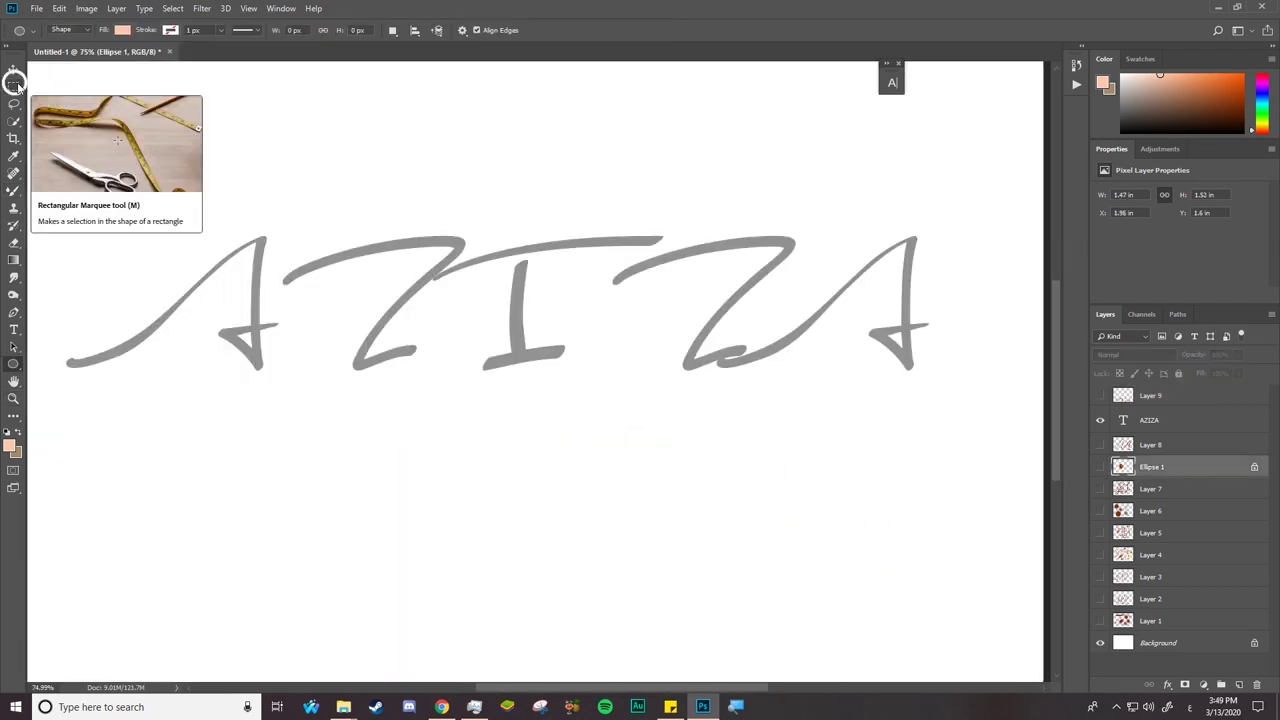
Step: Select a circle about 0.62 in wide below the text and add a new layer for it
left_click(15, 86)
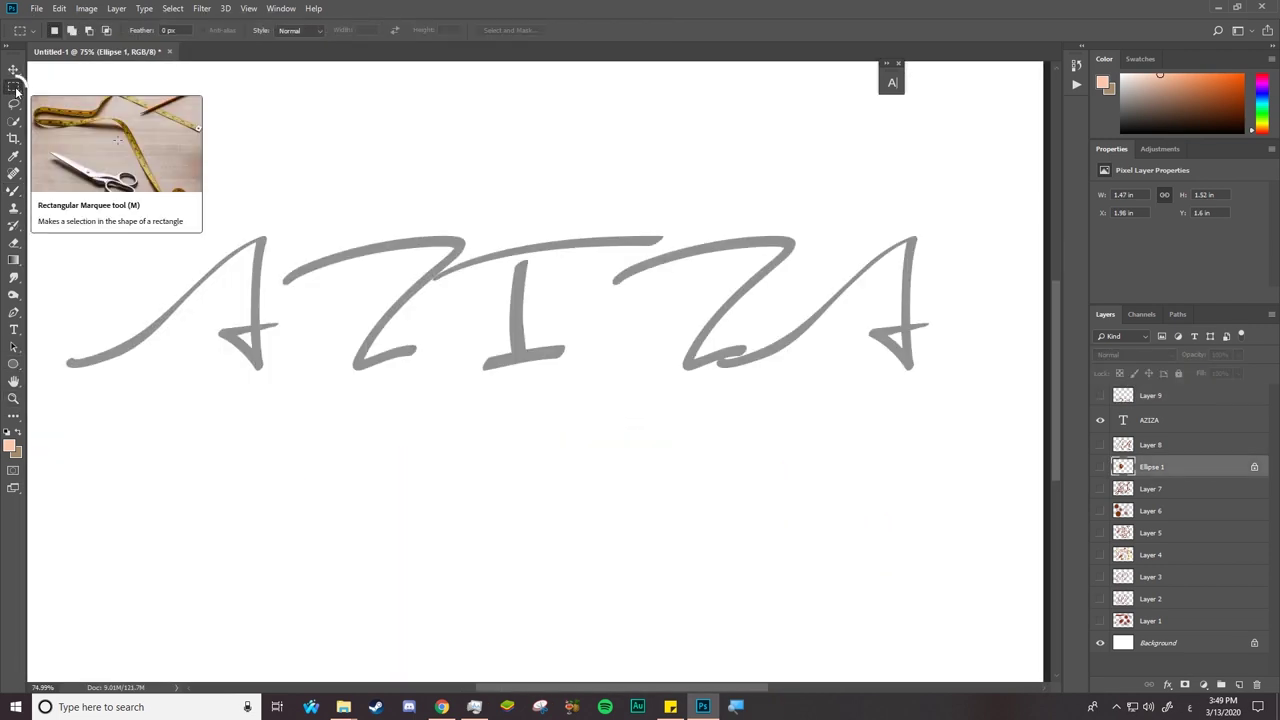
key("shift+m")
left_click_drag(415, 467, 506, 558)
left_click(1240, 686)
Step: Fill the circular selection with the blue, white and gold gradient preset at a slight angle, and deselect
key("g")
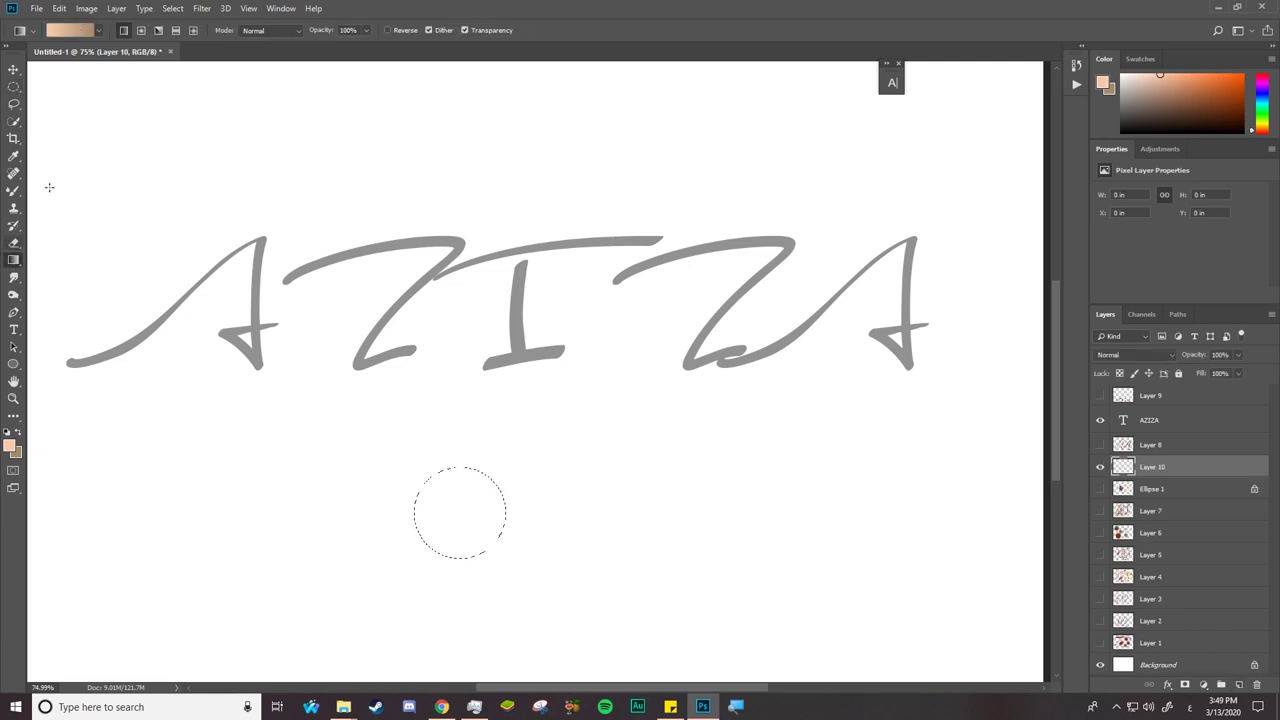
left_click(70, 30)
left_click(555, 177)
left_click(751, 131)
left_click_drag(418, 523, 492, 507)
key("m")
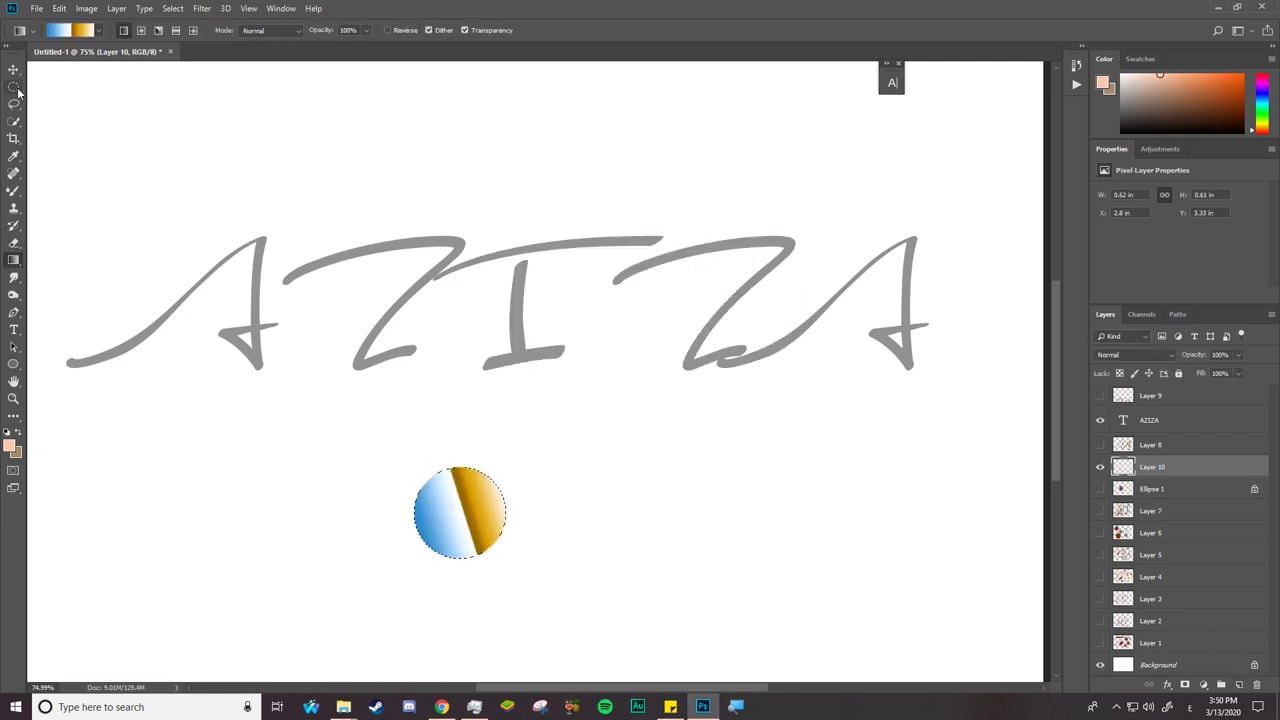
key("ctrl+d")
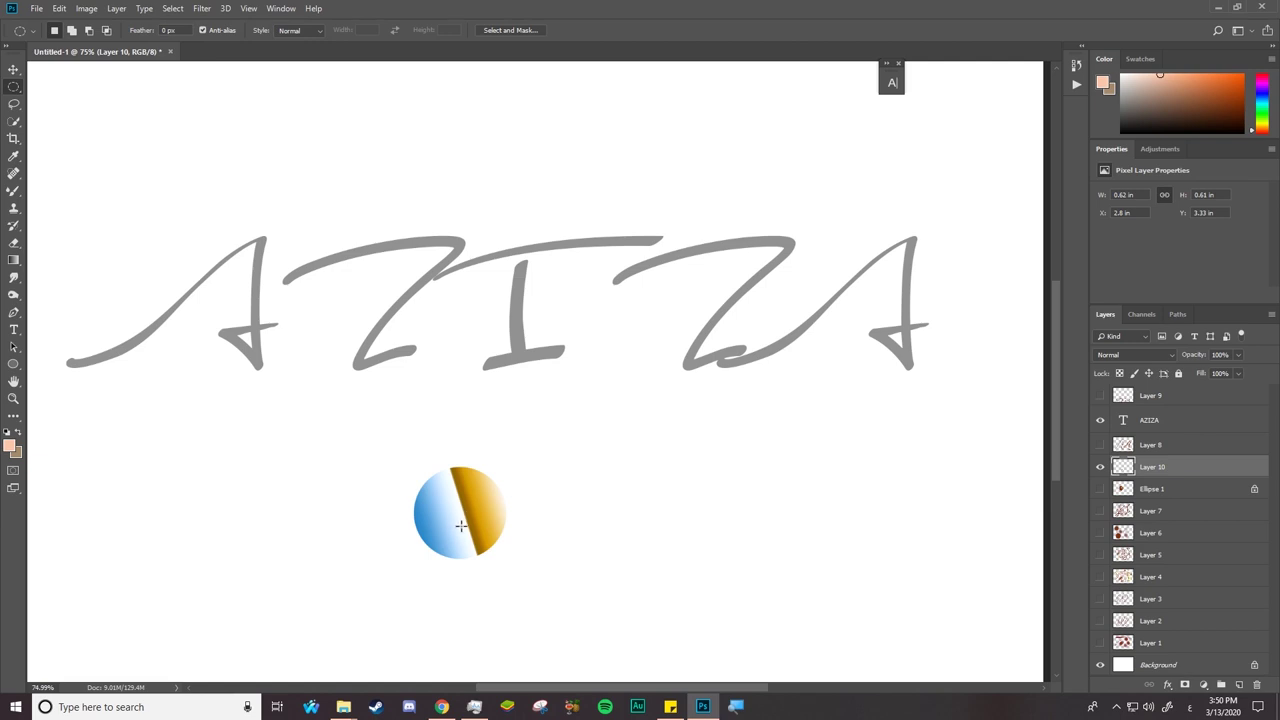
Step: Load the Mixer Brush at 174 px with a sample of the gradient circle and choose the Wet, Heavy Mix preset
left_click(14, 190)
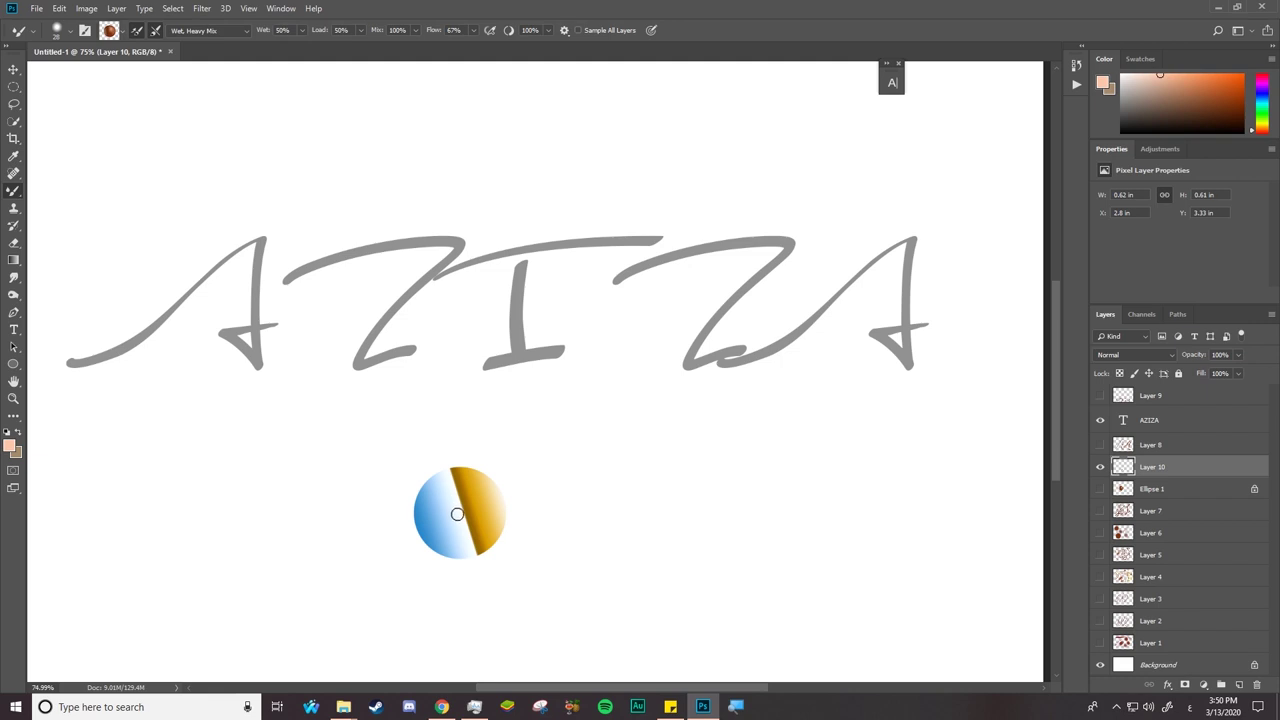
key("alt")
left_click(497, 514, "alt")
right_click(497, 514, "alt")
left_click(461, 546, "alt")
left_click(216, 33)
left_click(197, 163)
Step: On a new layer with the gradient circle hidden, start a Pen tool path along the first letter's curved left stroke
left_click(1100, 470)
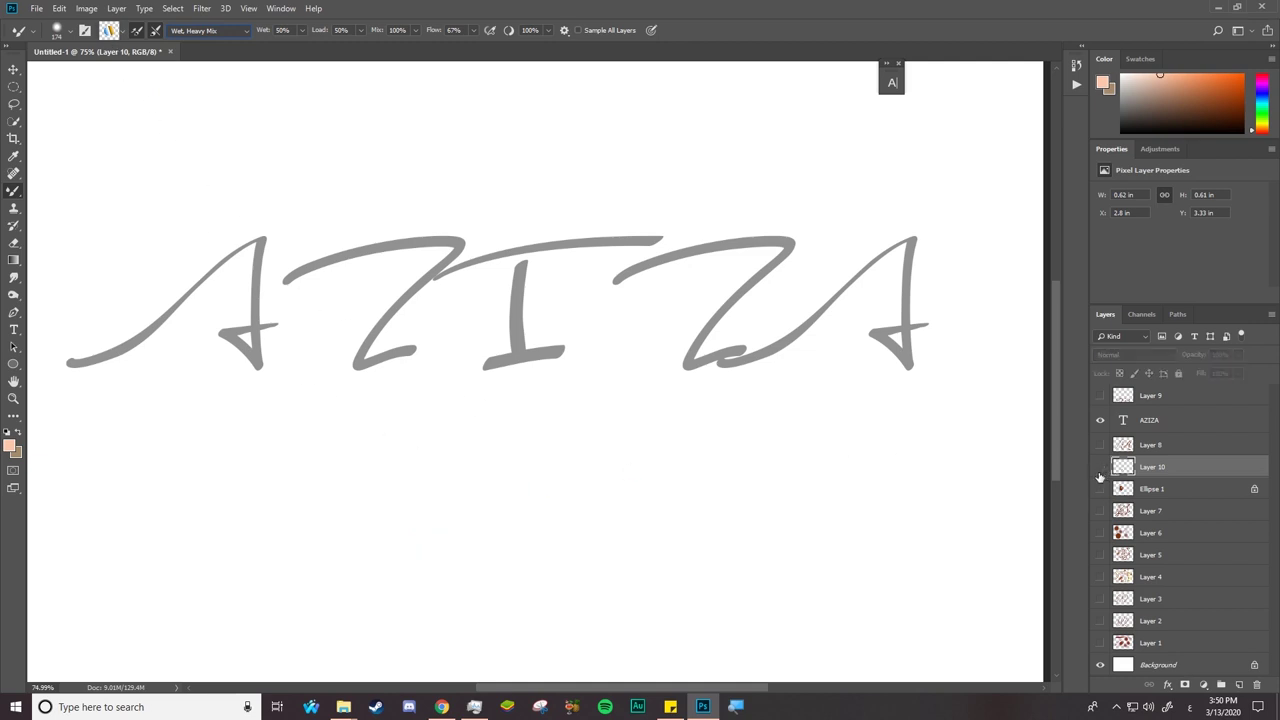
left_click(1239, 686)
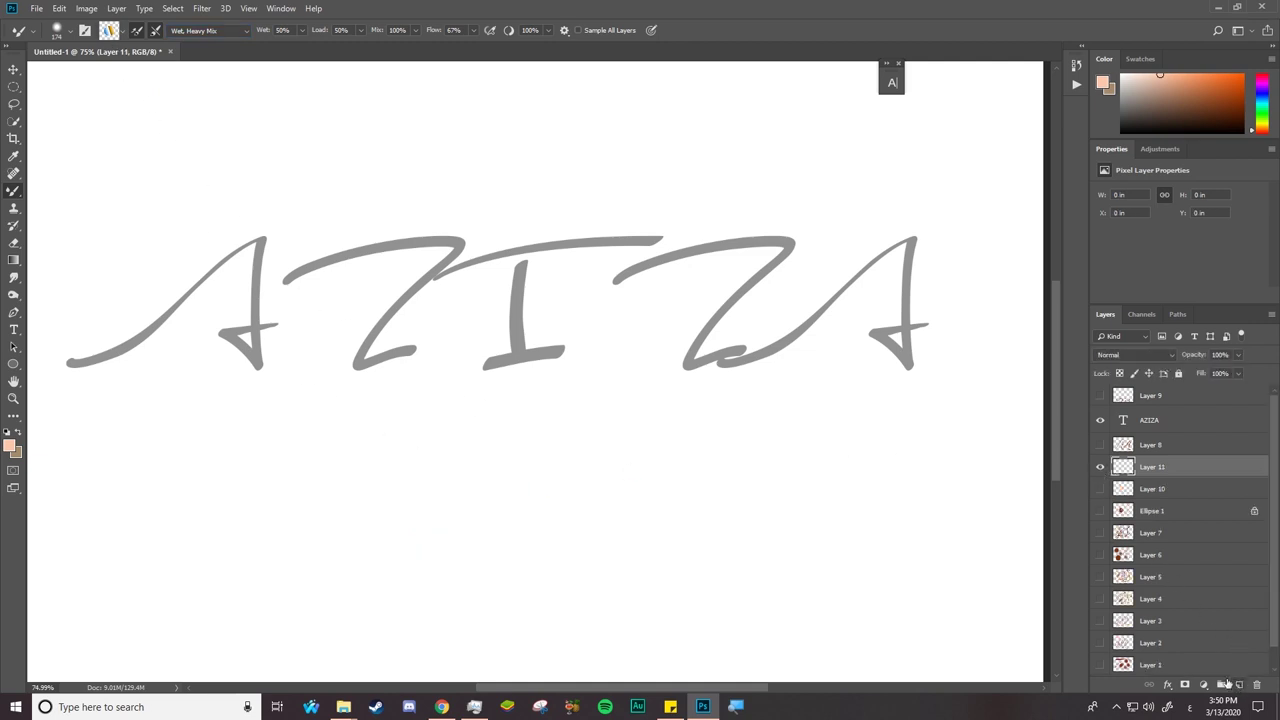
left_click(16, 314)
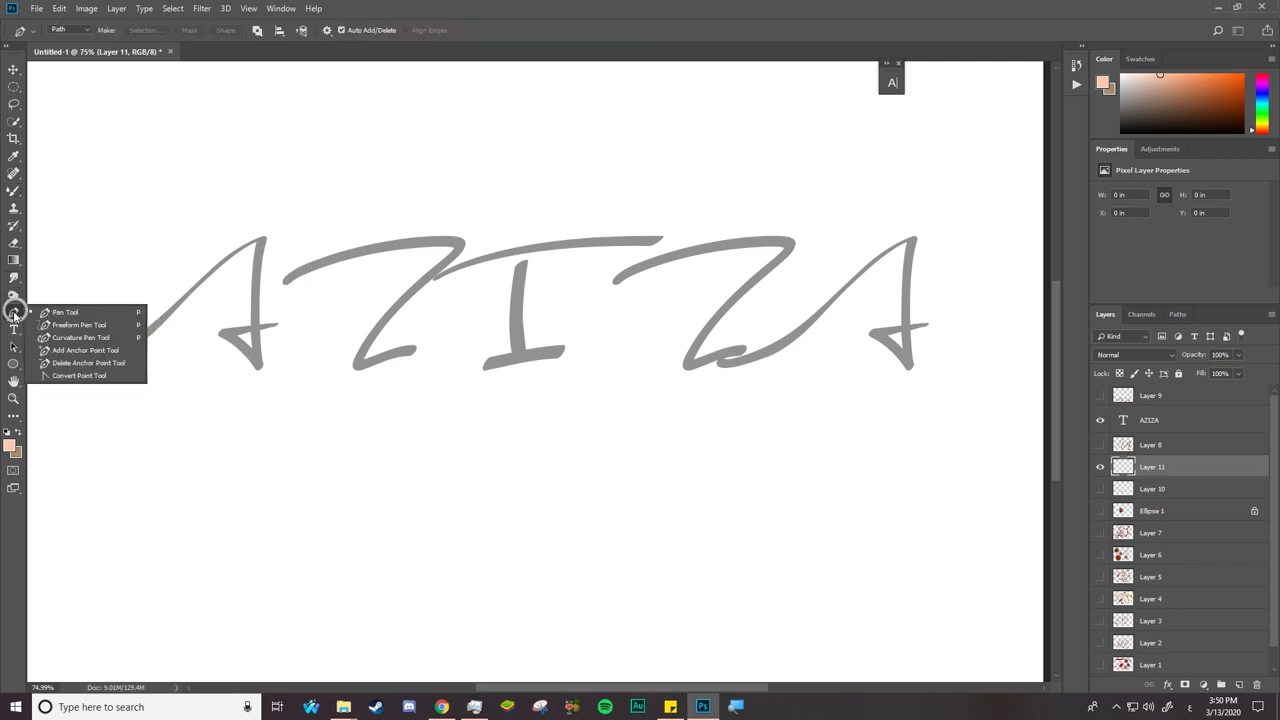
left_click(139, 316)
left_click(68, 361)
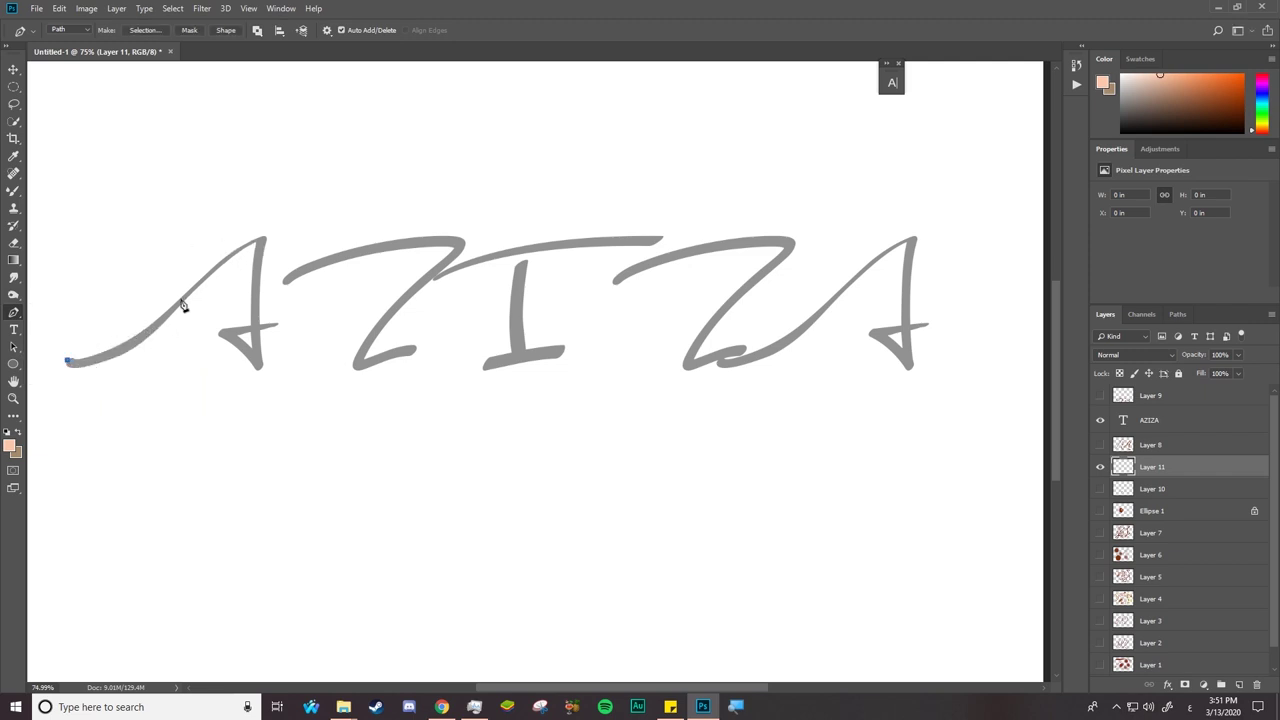
left_click_drag(172, 312, 240, 255)
left_click(174, 314, "alt")
Step: Extend the path to the first letter's peak with a curved segment and remove the outgoing handle there
right_click(263, 239)
left_click(261, 243)
left_click(258, 239)
key("ctrl+z")
left_click_drag(260, 238, 277, 244)
left_click(261, 239, "alt")
Step: Finish the path down the first letter's right leg, across to the inner corner and out to the crossbar's end
left_click_drag(259, 365, 268, 397)
left_click(259, 366, "alt")
left_click(222, 334, "alt")
left_click(281, 328)
right_click(284, 330)
key("Escape")
Step: Try stroking the first letter's path with the Mixer Brush Tool at 174 px, and undo the stroke
key("a")
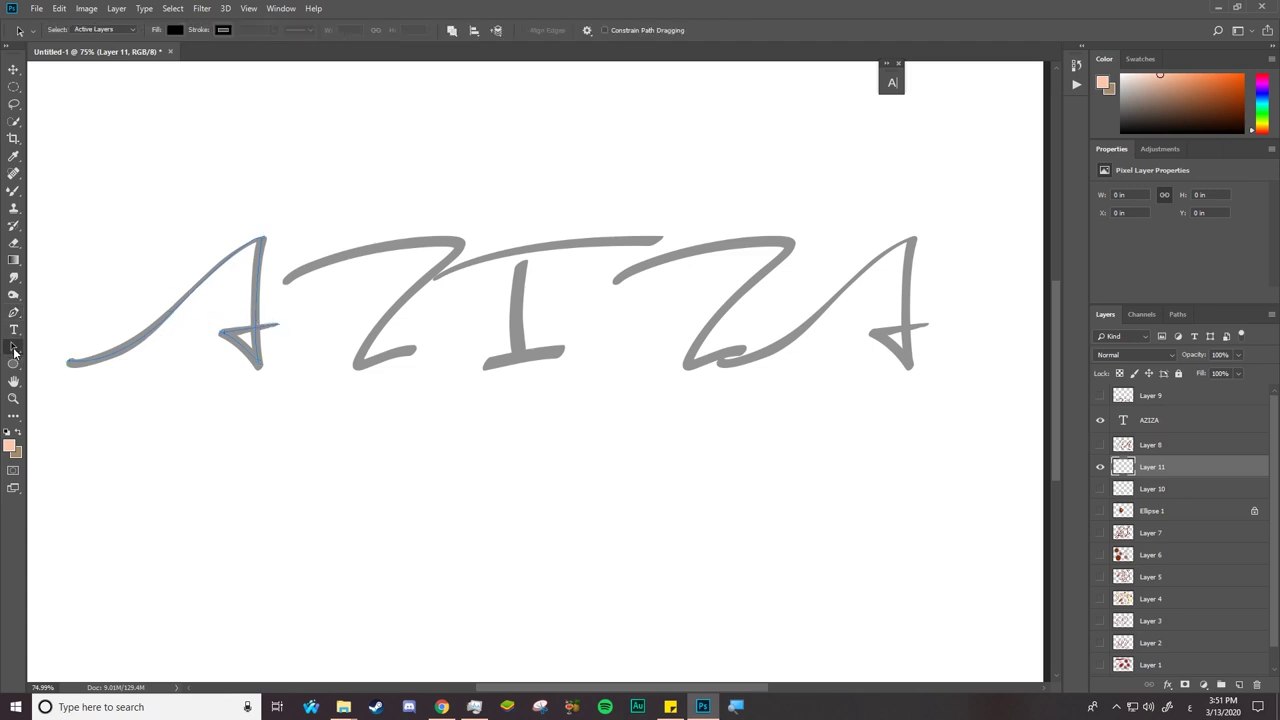
right_click(259, 247)
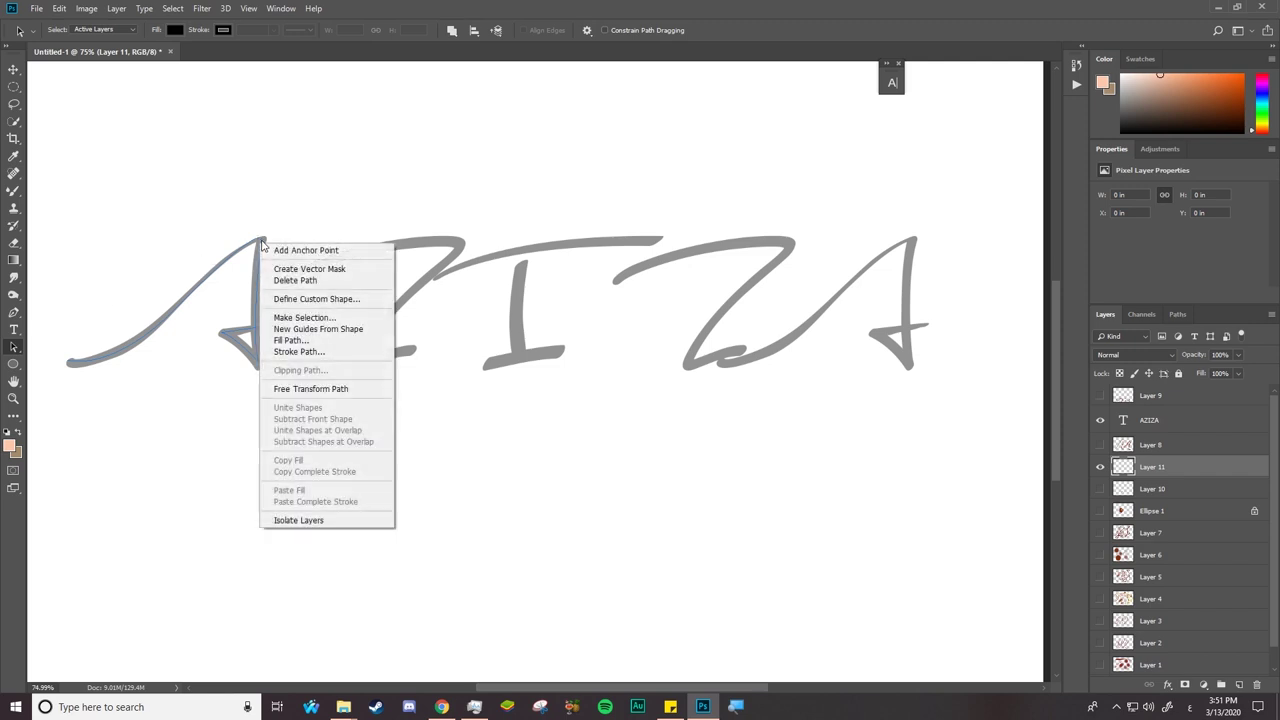
left_click(296, 353)
left_click(620, 216)
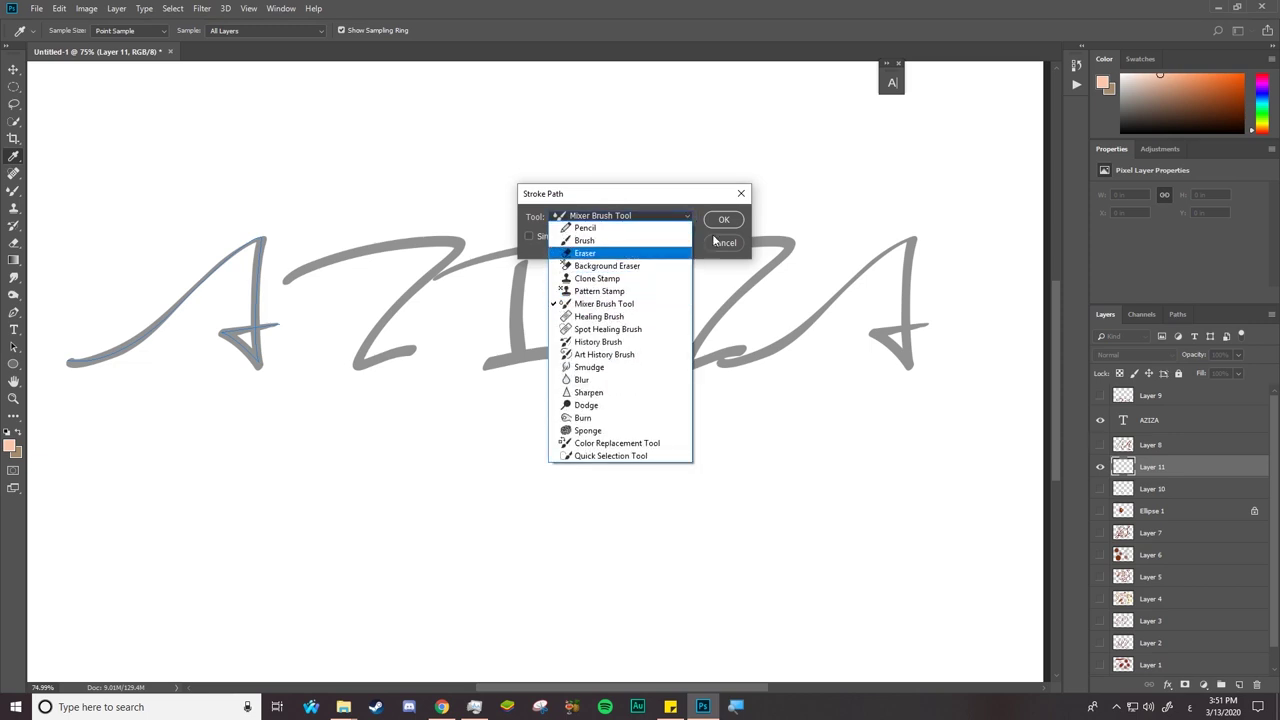
left_click(727, 220)
left_click(705, 225)
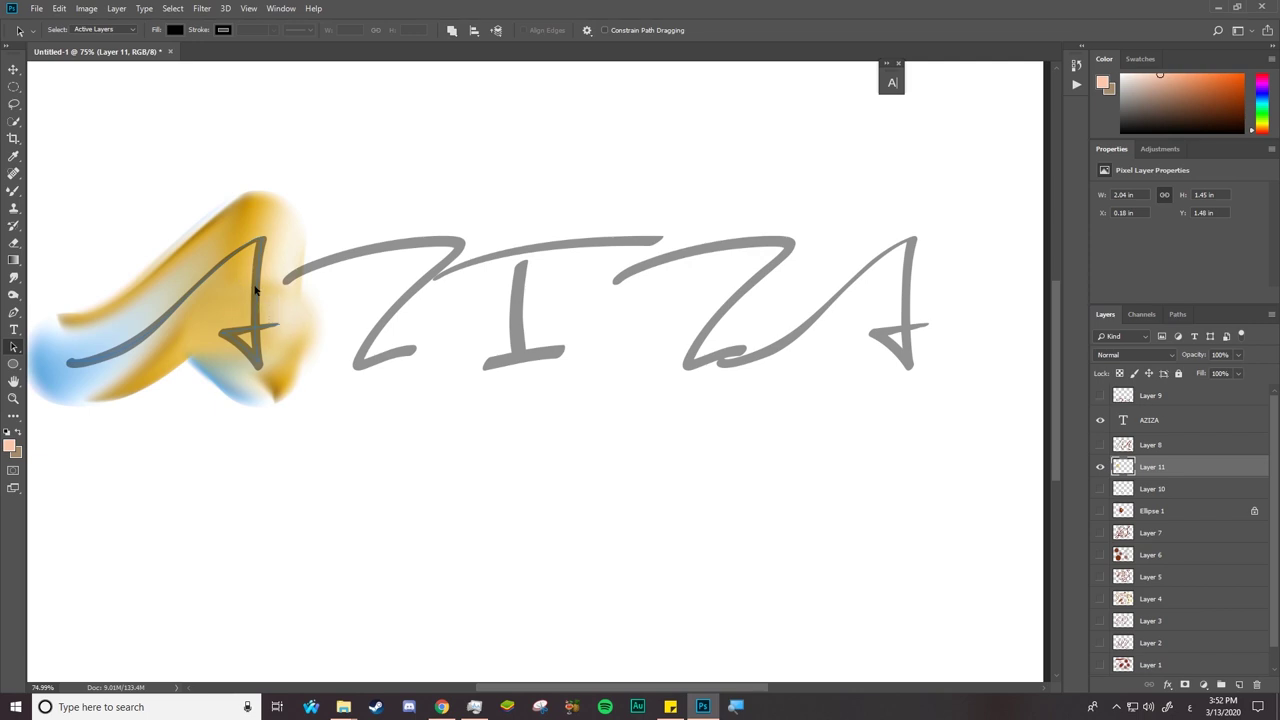
key("ctrl+z")
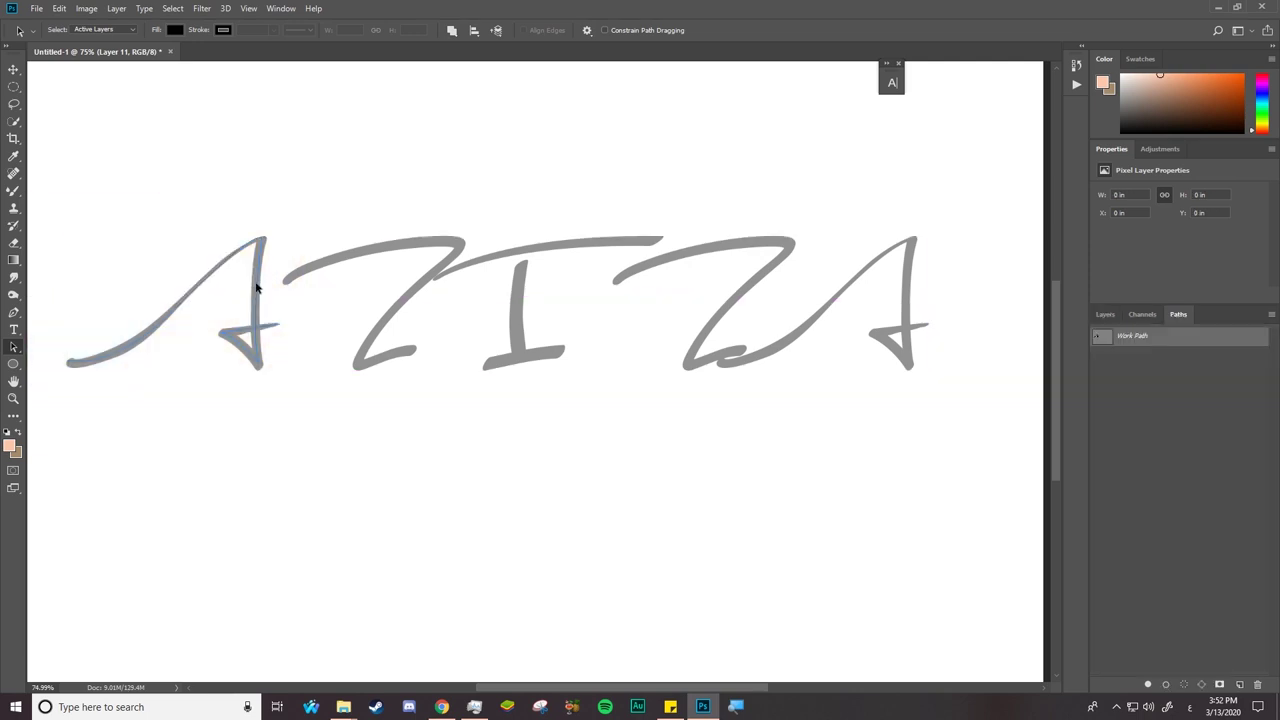
Step: Stroke the first letter's path with the Mixer Brush Tool, without simulated pressure
right_click(257, 291)
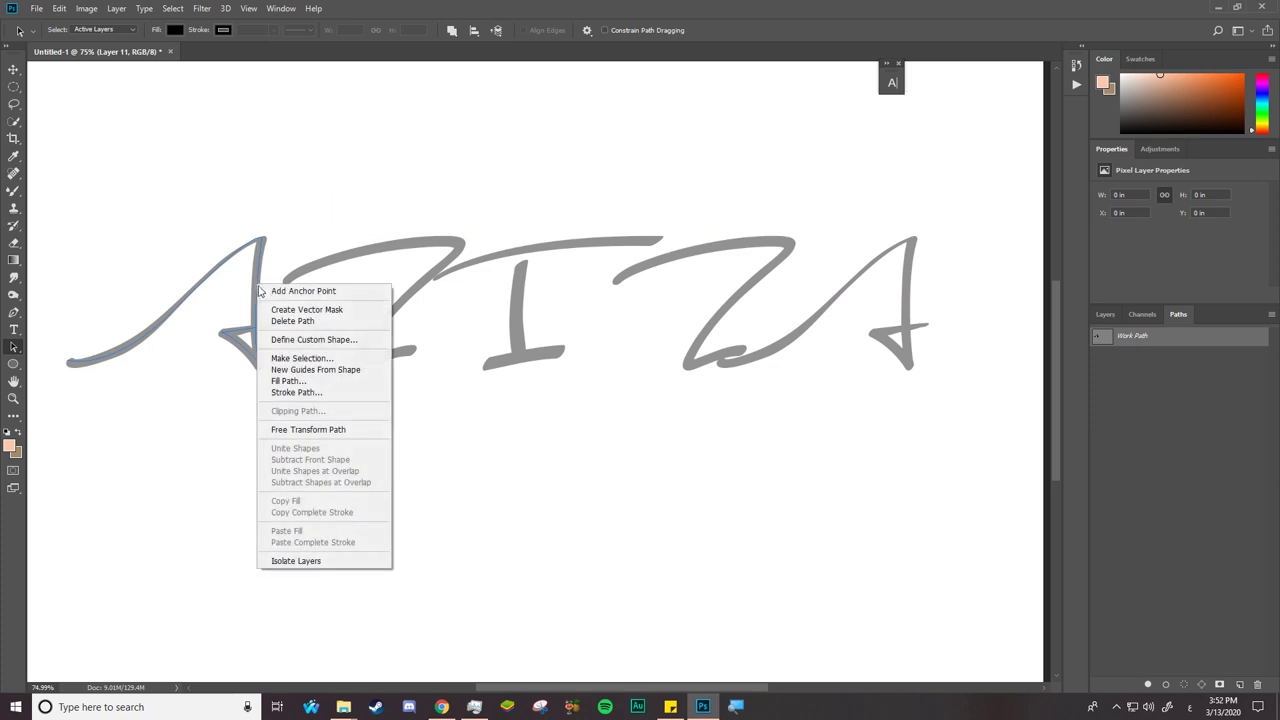
left_click(291, 393)
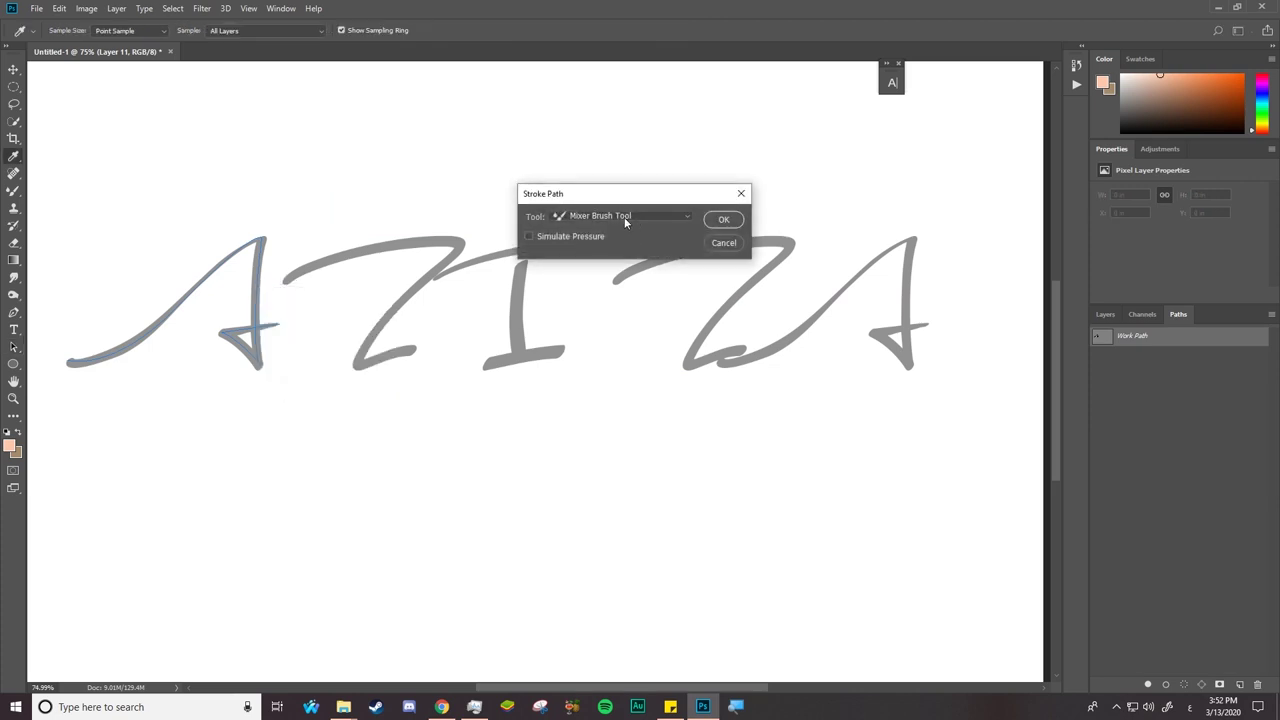
left_click(723, 220)
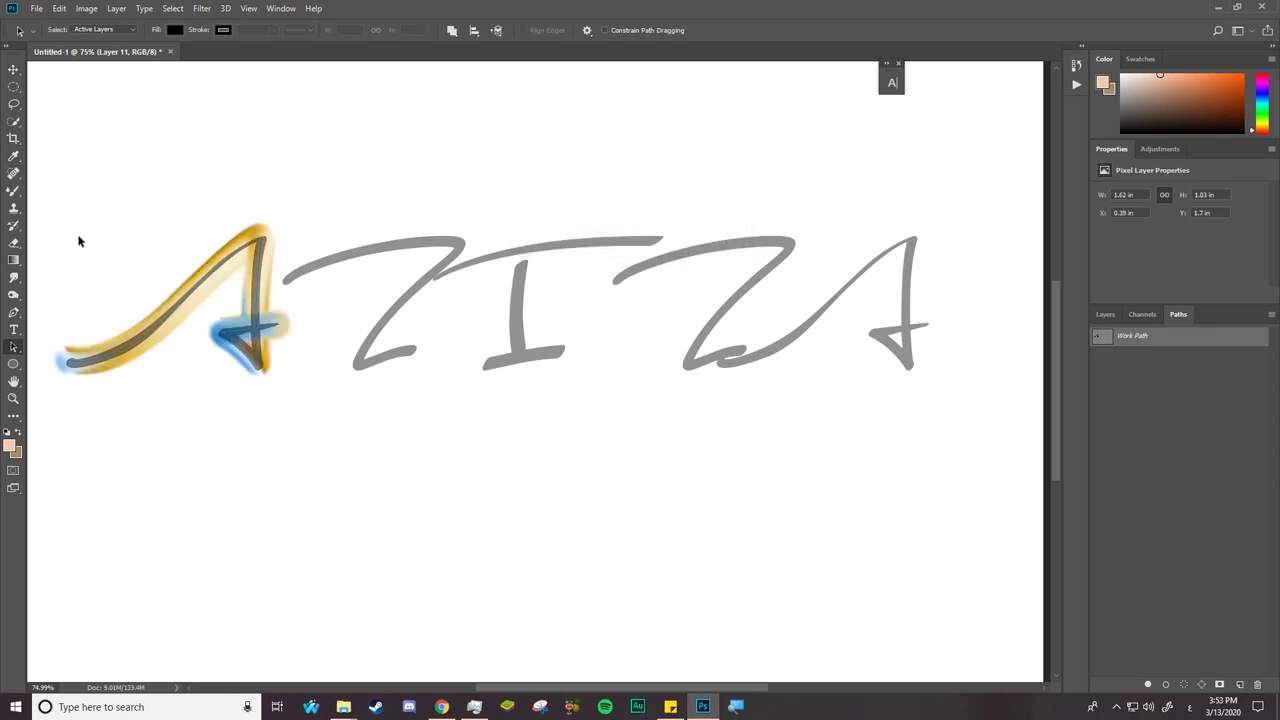
Step: Reduce the Mixer Brush size, hide the layer holding the first stroke and add a new layer for the lettering
left_click(15, 192)
key("alt")
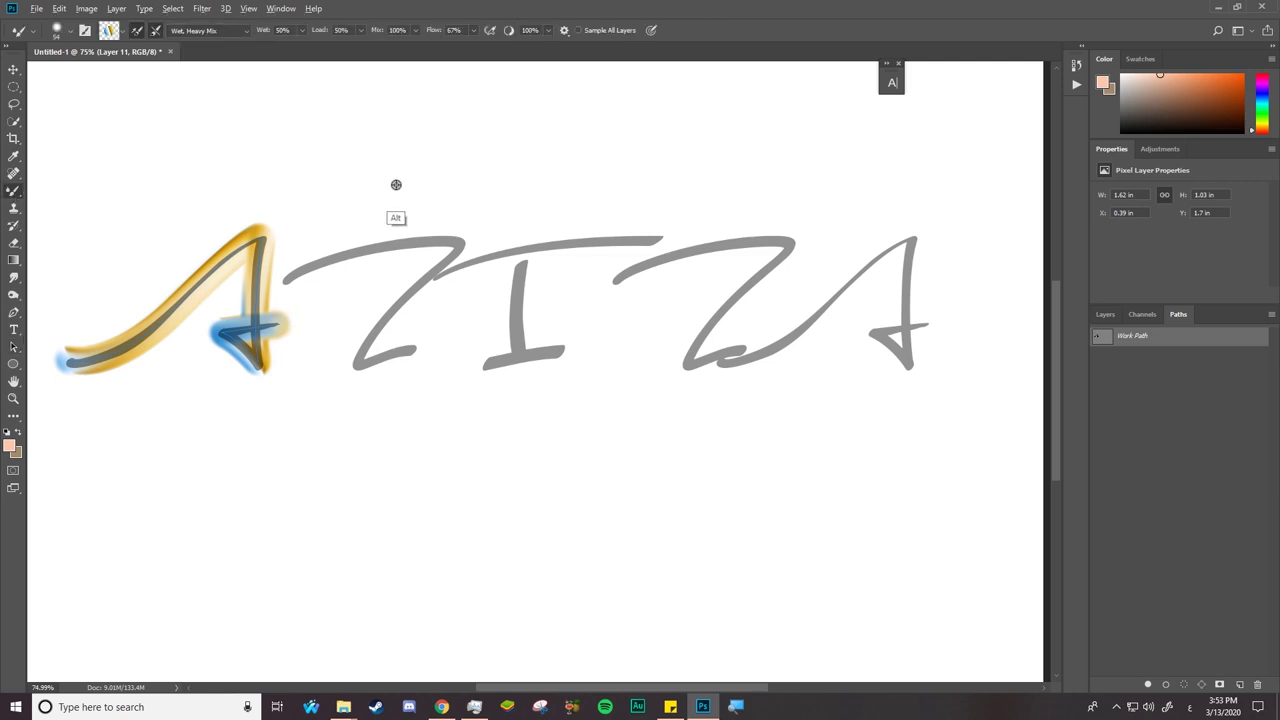
right_click(396, 182)
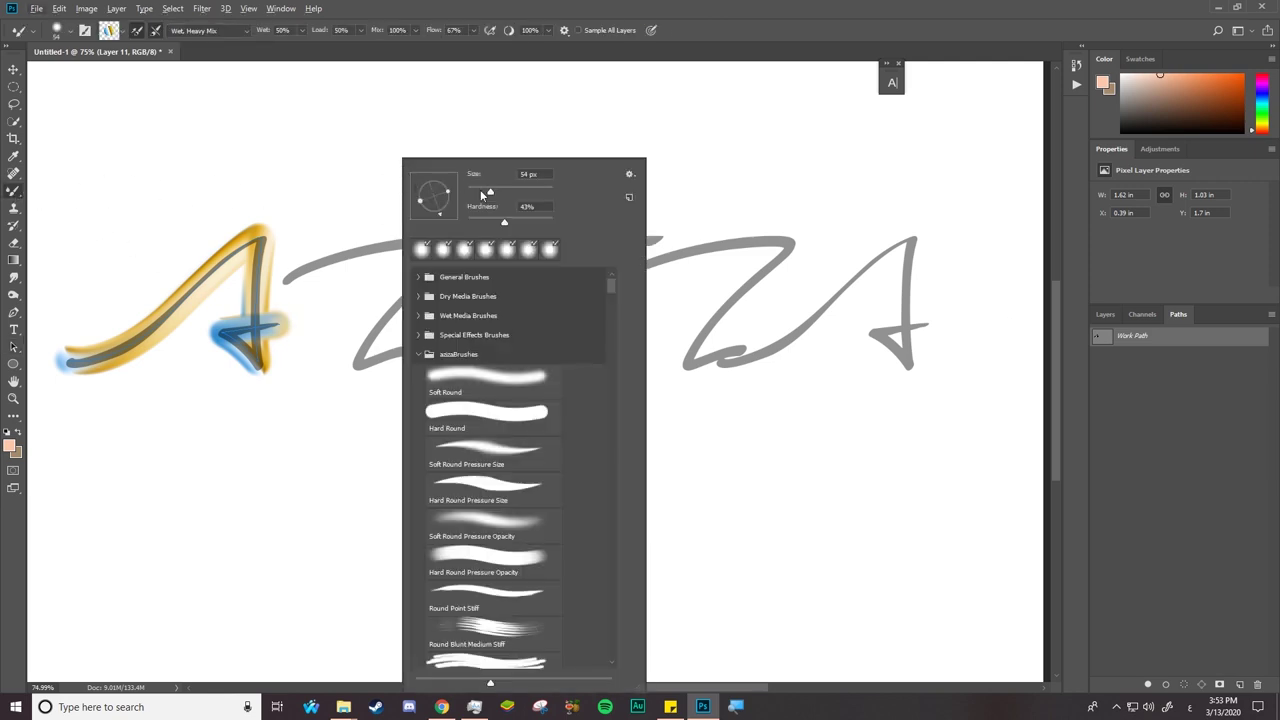
left_click(480, 189)
left_click(1106, 343)
left_click(1106, 316)
Step: Stroke the first letter's path on the new layer with the smaller Mixer Brush
key("a")
right_click(259, 251)
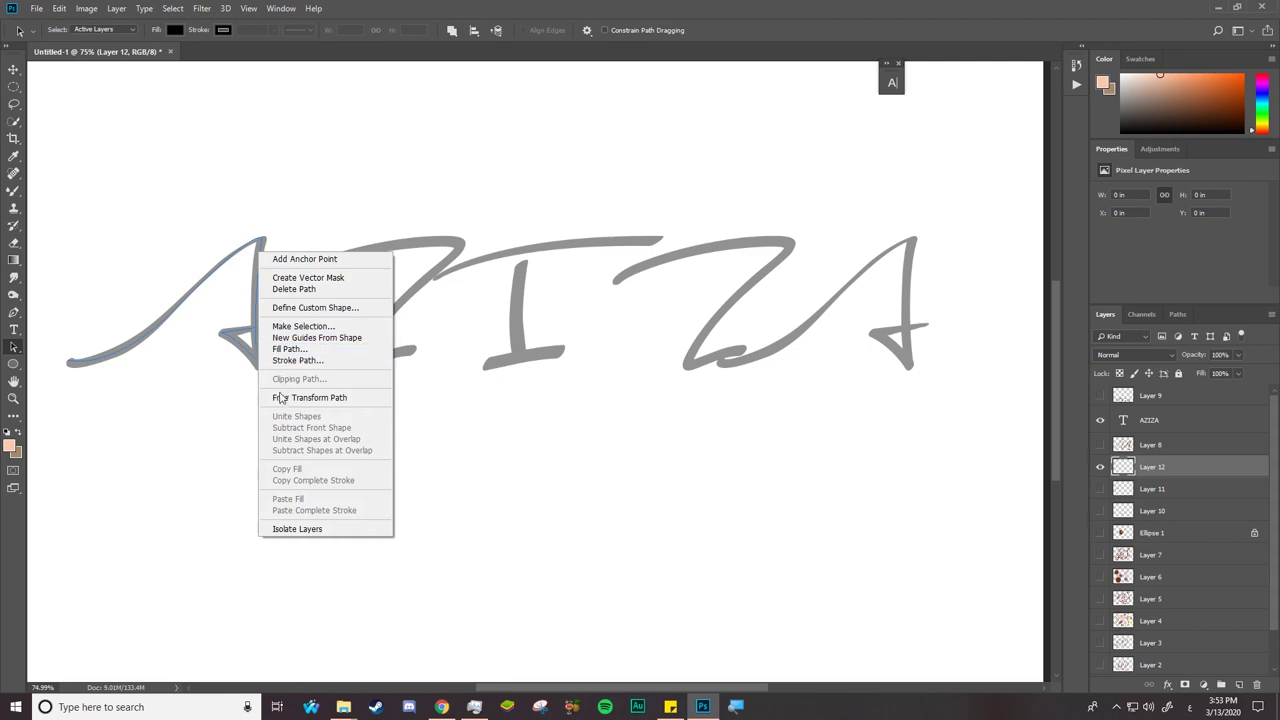
left_click(300, 362)
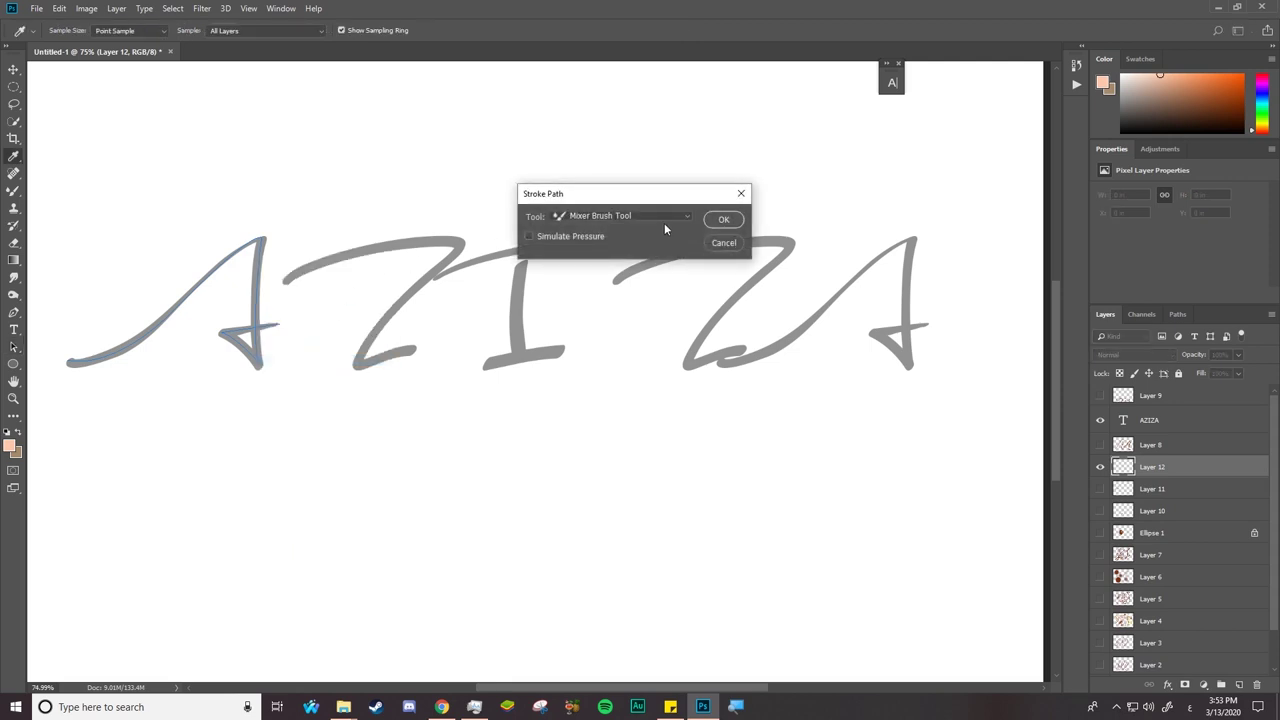
left_click(711, 224)
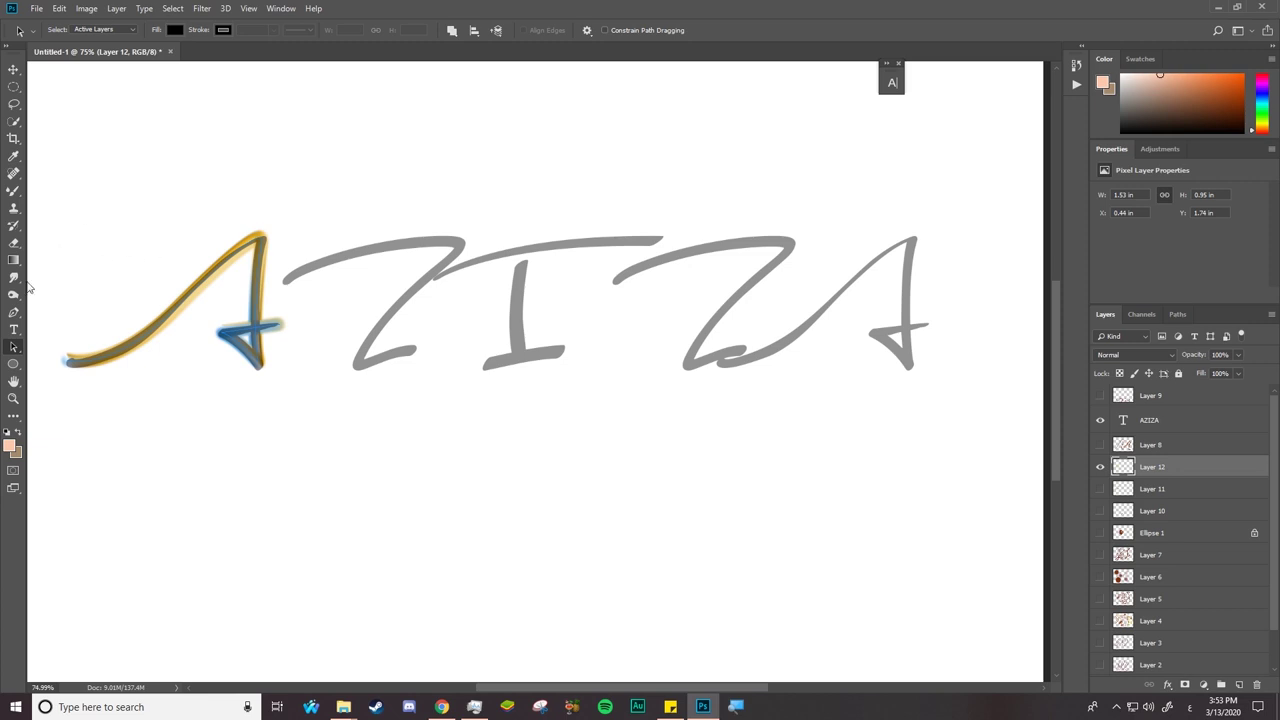
Step: Draw a Pen tool path along the second letter's curved top bar, down its diagonal and out to the foot's end
left_click(13, 312)
scroll(335, 278, "up", 1)
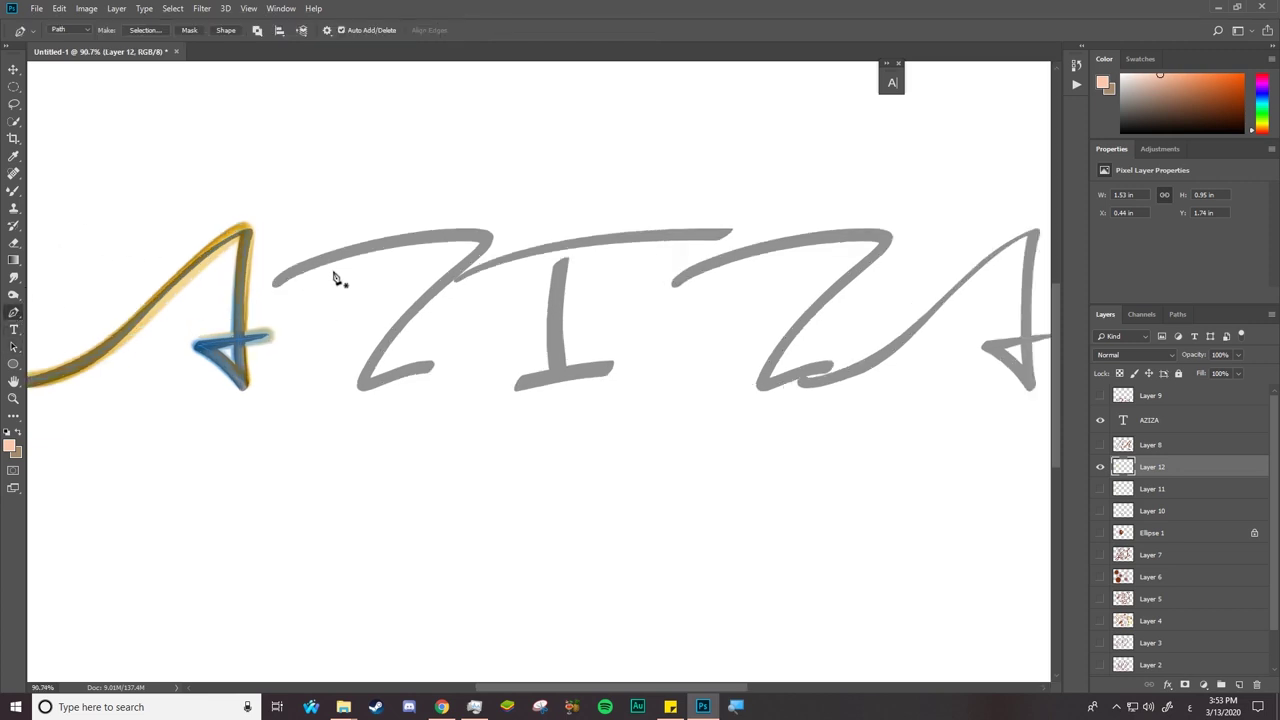
scroll(335, 278, "up", 2)
left_click(245, 286)
left_click_drag(557, 218, 700, 246)
left_click(557, 218, "alt")
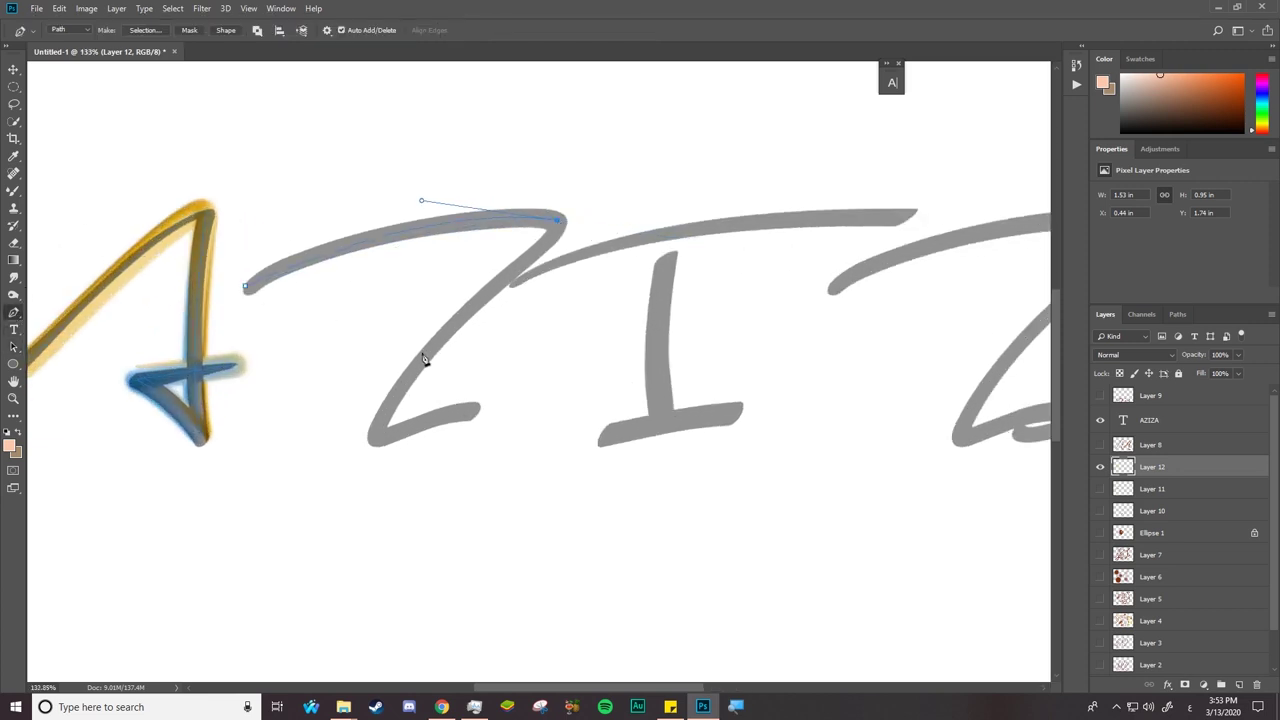
left_click(390, 404)
left_click_drag(478, 410, 634, 333)
left_click(478, 411, "alt")
Step: Refine the second letter's path by adjusting the foot's anchor and handle, the starting anchor and the top bar's curve
key("ctrl")
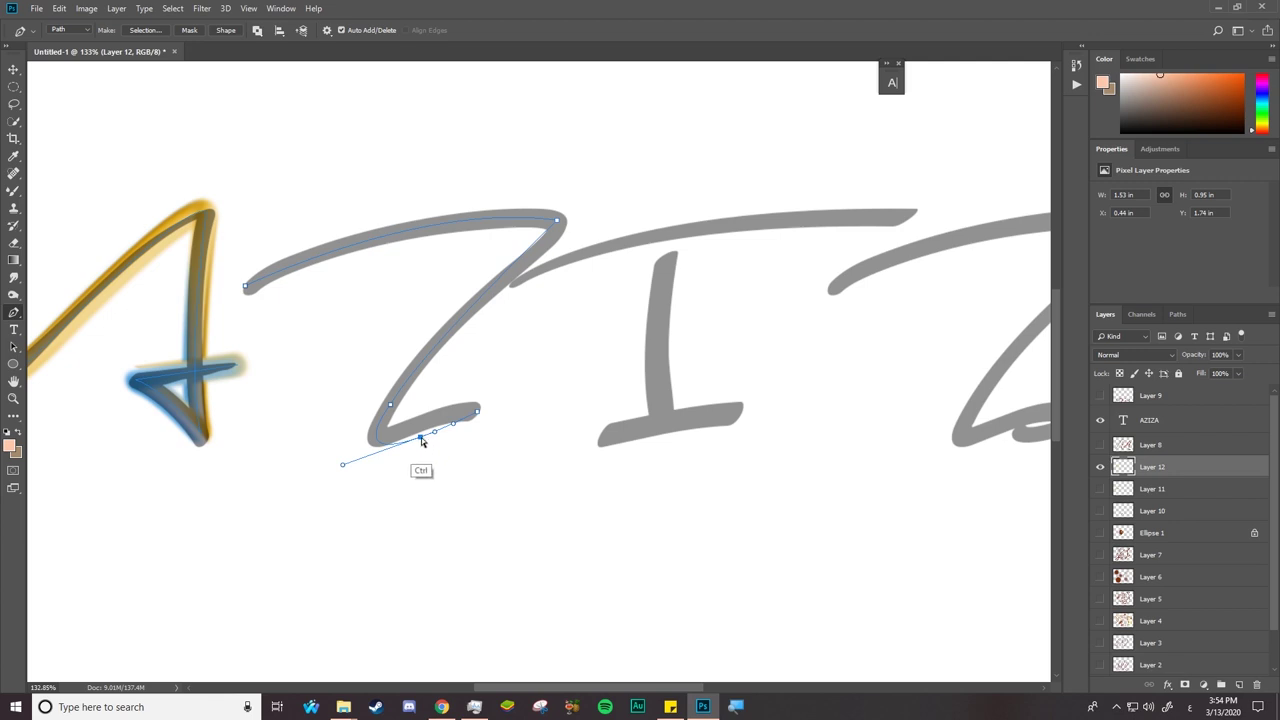
mouse_move(421, 440)
left_mouse_down()
mouse_move(430, 427)
mouse_move(415, 432)
left_mouse_up()
left_click_drag(336, 454, 326, 476)
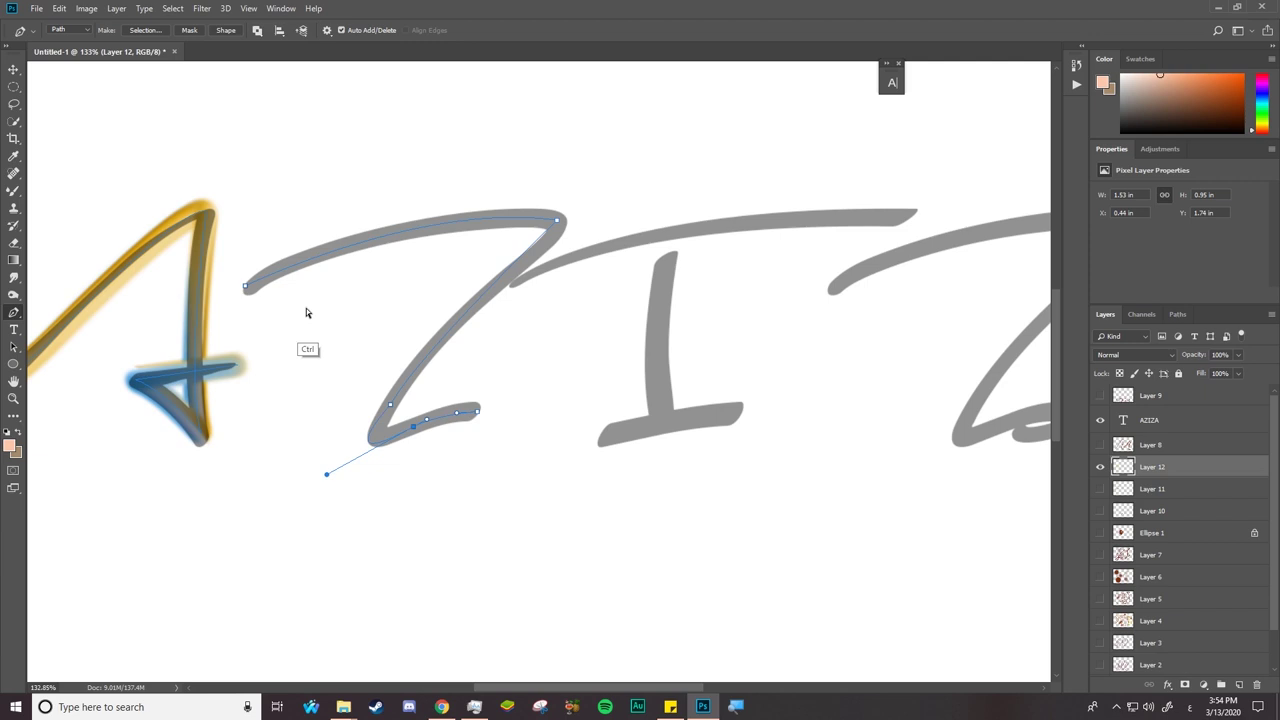
right_click(245, 288, "ctrl")
left_click(246, 289, "ctrl")
left_click_drag(421, 200, 366, 206)
Step: Stroke the second letter's subpath with the Mixer Brush Tool
left_click(13, 346)
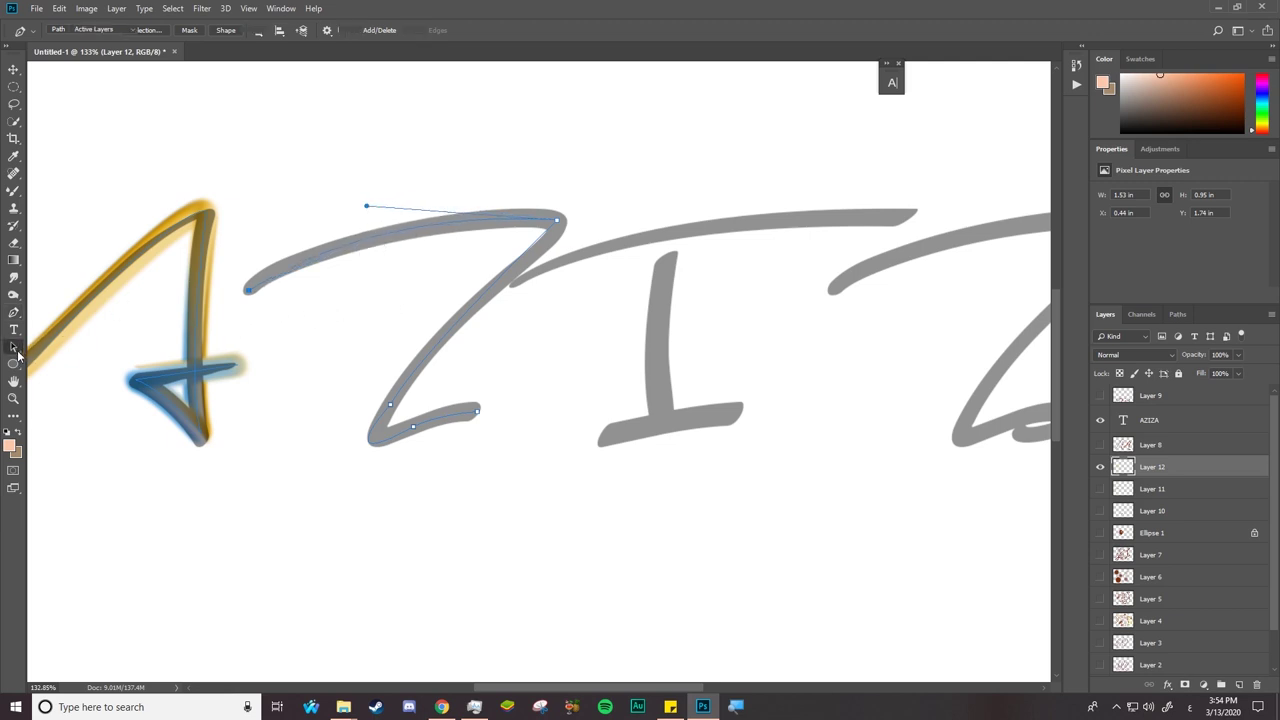
right_click(549, 221)
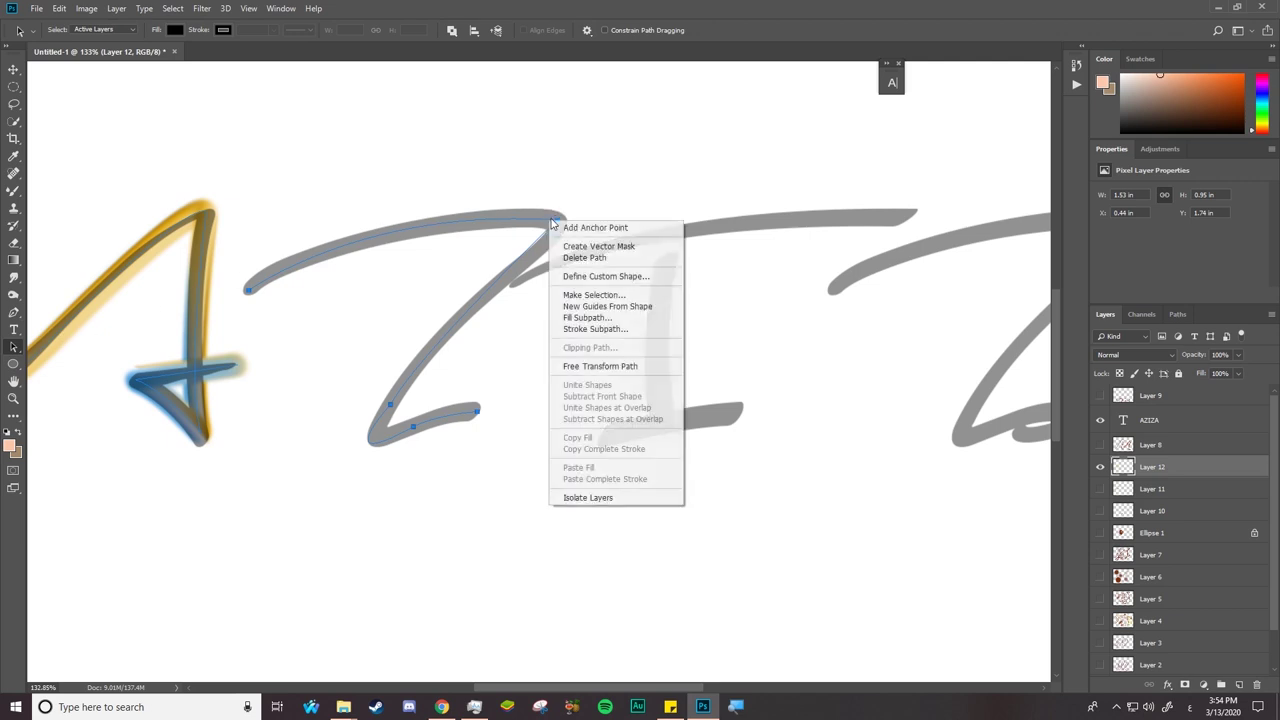
left_click(592, 332)
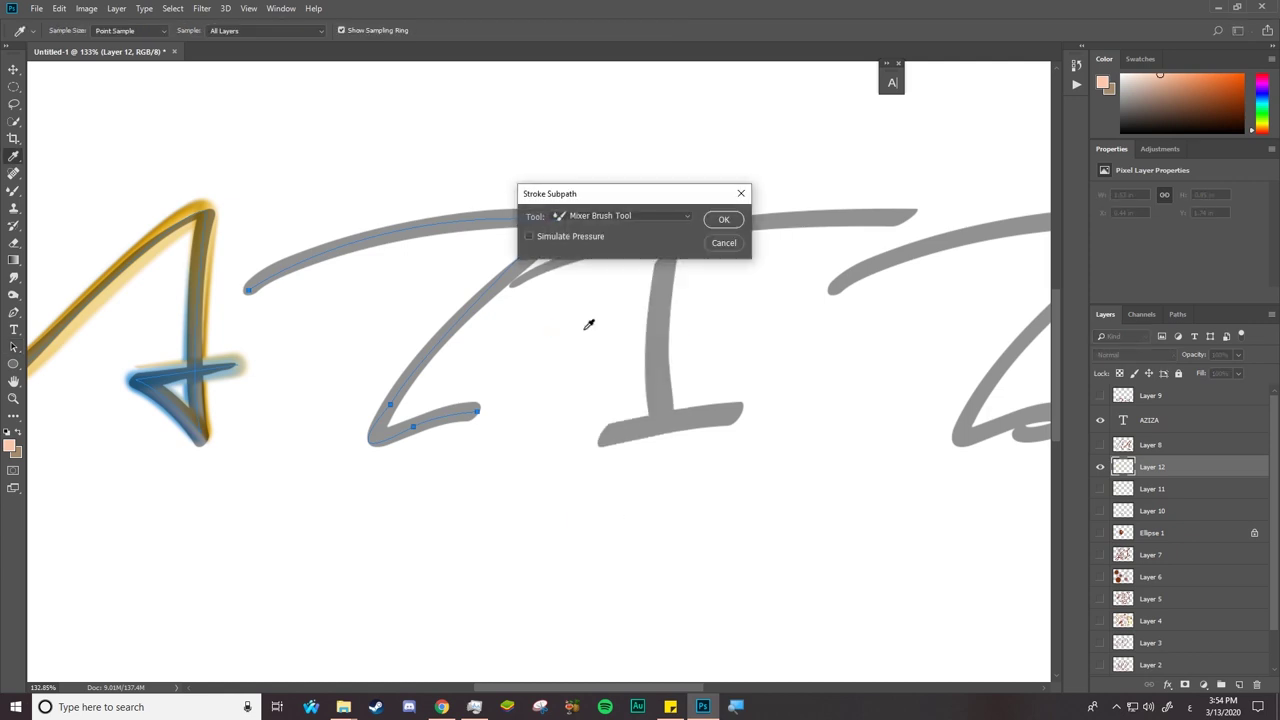
left_click(724, 220)
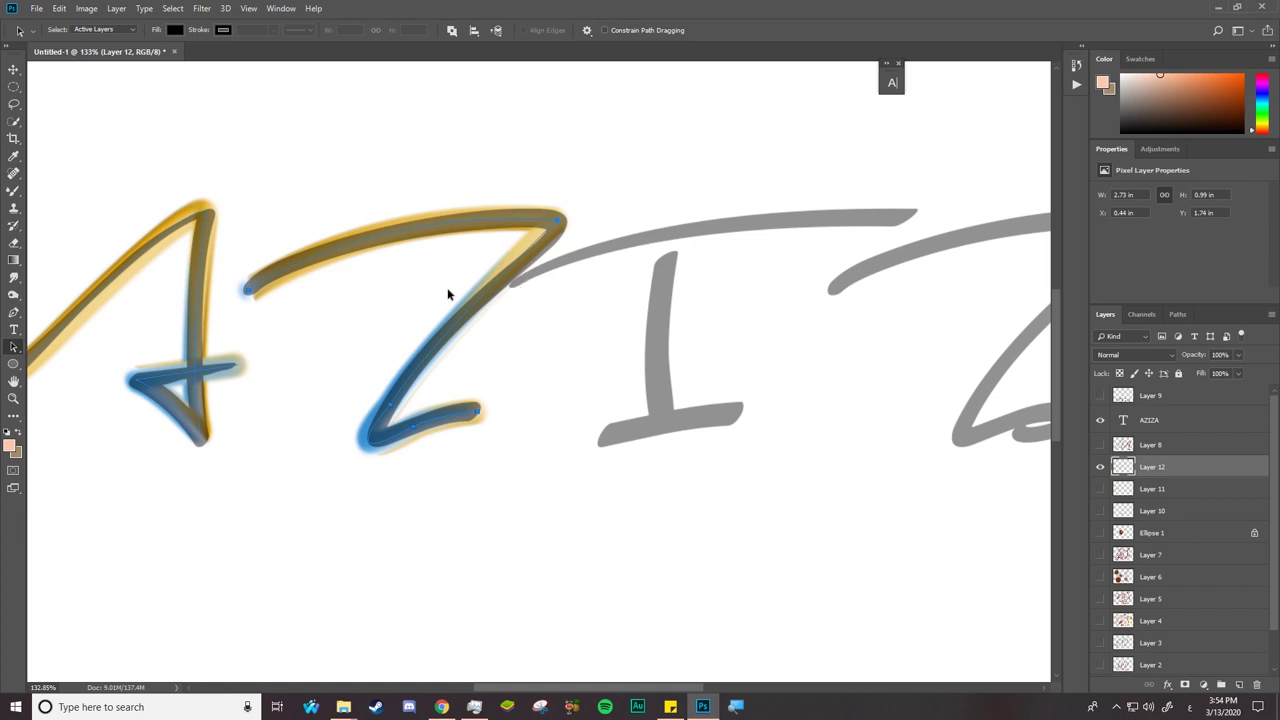
Step: Draw a separate curved Pen tool path along the top bar of the letter I and end it there
left_click(13, 312)
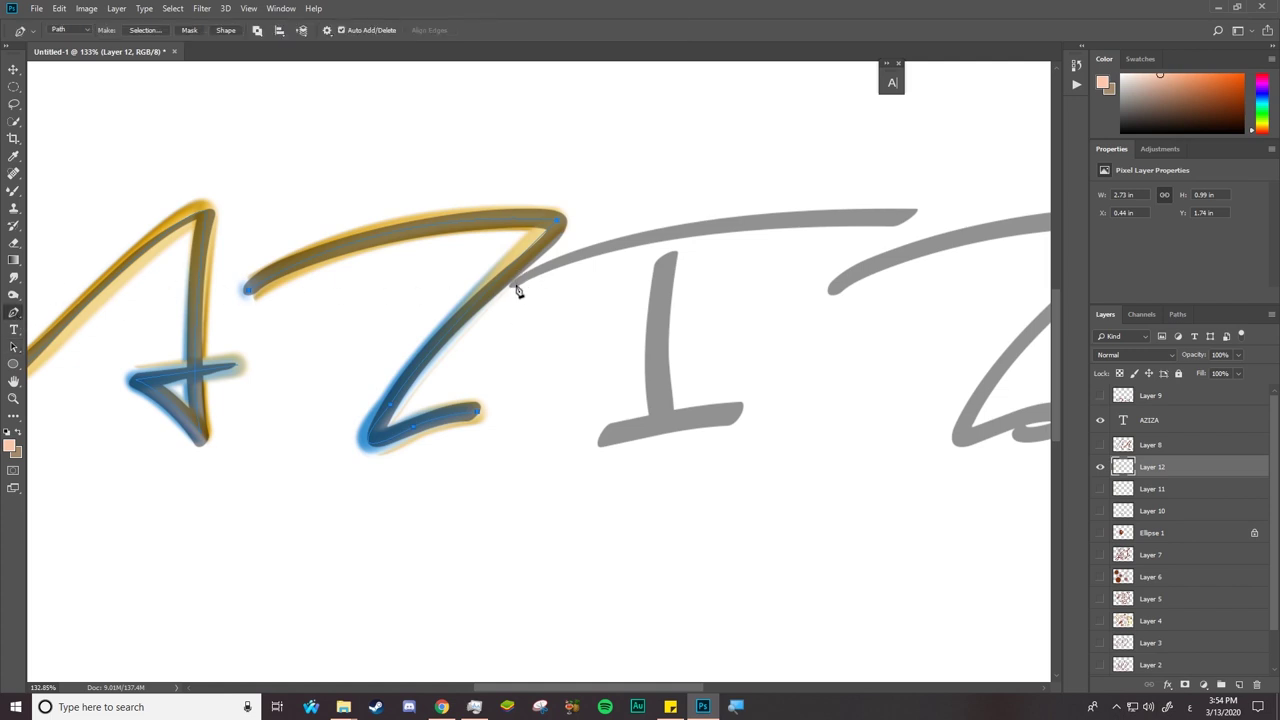
key("ctrl")
left_click(511, 348, "ctrl")
left_click(513, 285)
left_click_drag(908, 214, 985, 229)
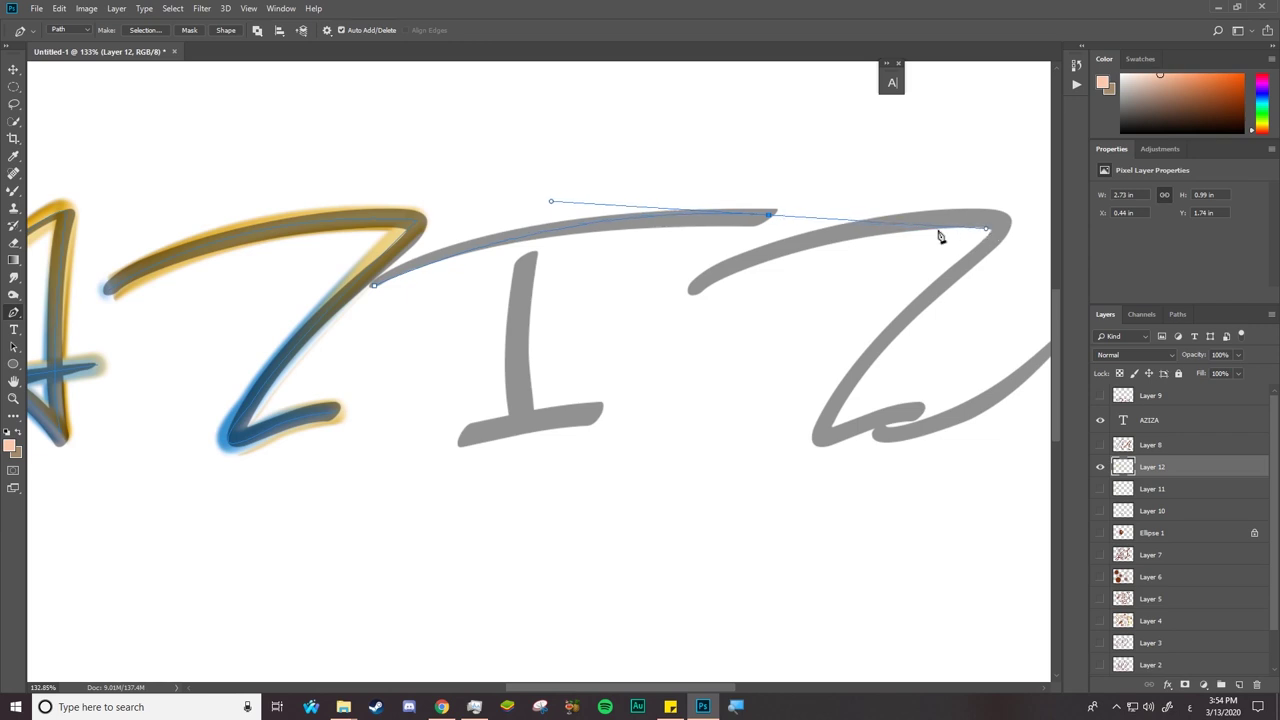
left_click(767, 215, "alt")
key("Escape")
Step: Draw separate Pen tool paths down the stem of the letter I and along its base
left_click(525, 250)
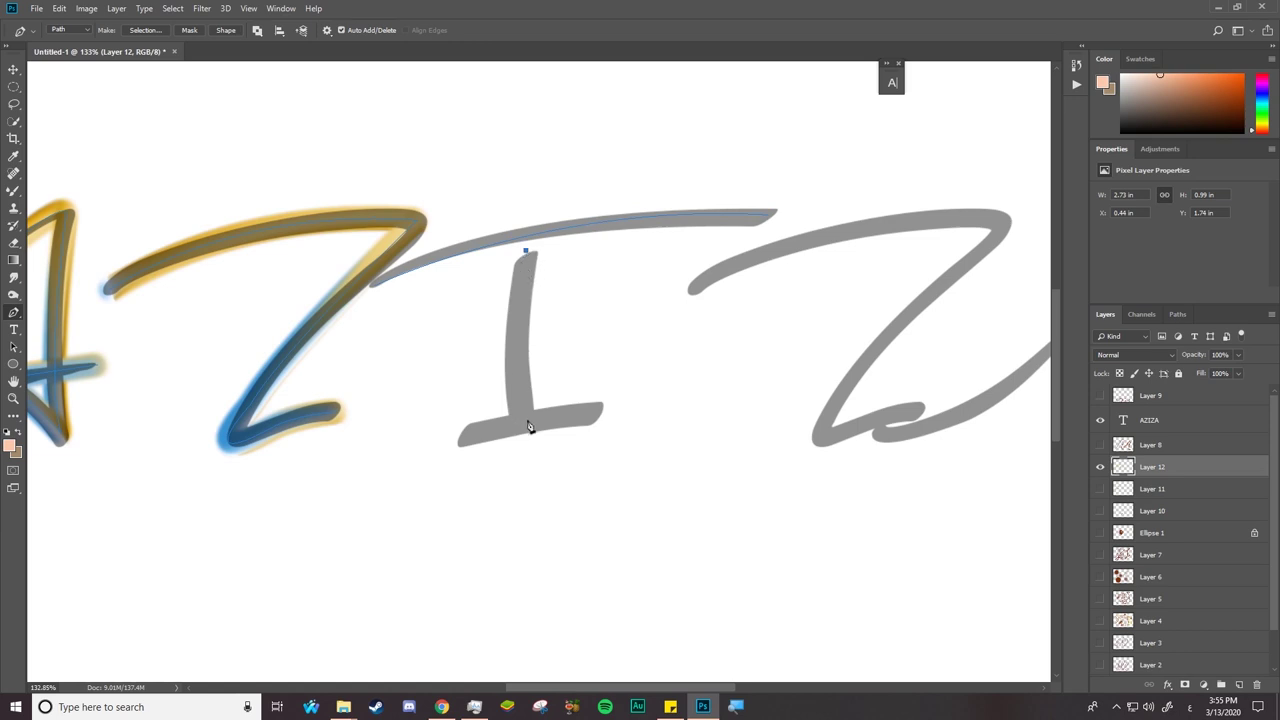
mouse_move(521, 412)
left_mouse_down()
mouse_move(537, 440)
mouse_move(523, 434)
left_mouse_up()
key("ctrl")
left_click(459, 439)
left_click_drag(600, 409, 620, 409)
key("alt")
left_click(600, 410, "alt")
Step: Select the top bar, stem and base subpaths of the letter I and stroke them with the Mixer Brush Tool
left_click(13, 346)
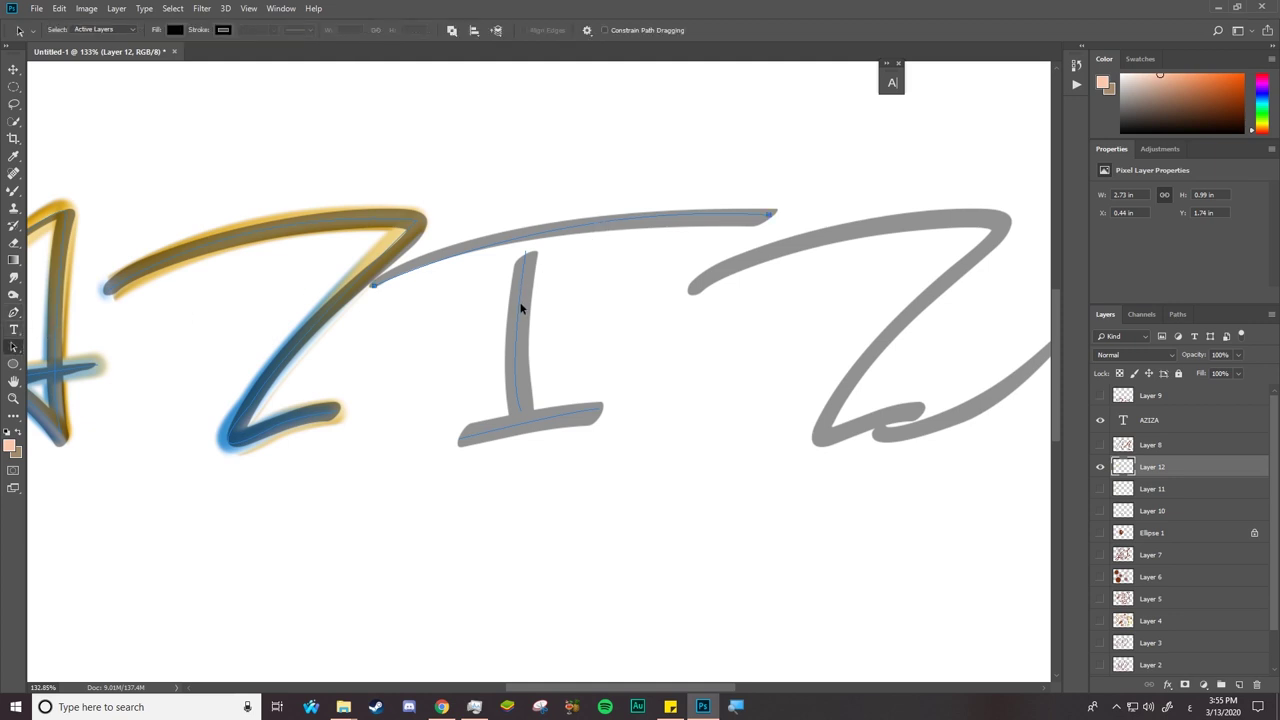
left_click(506, 413, "shift")
left_click(510, 428, "shift")
right_click(518, 425)
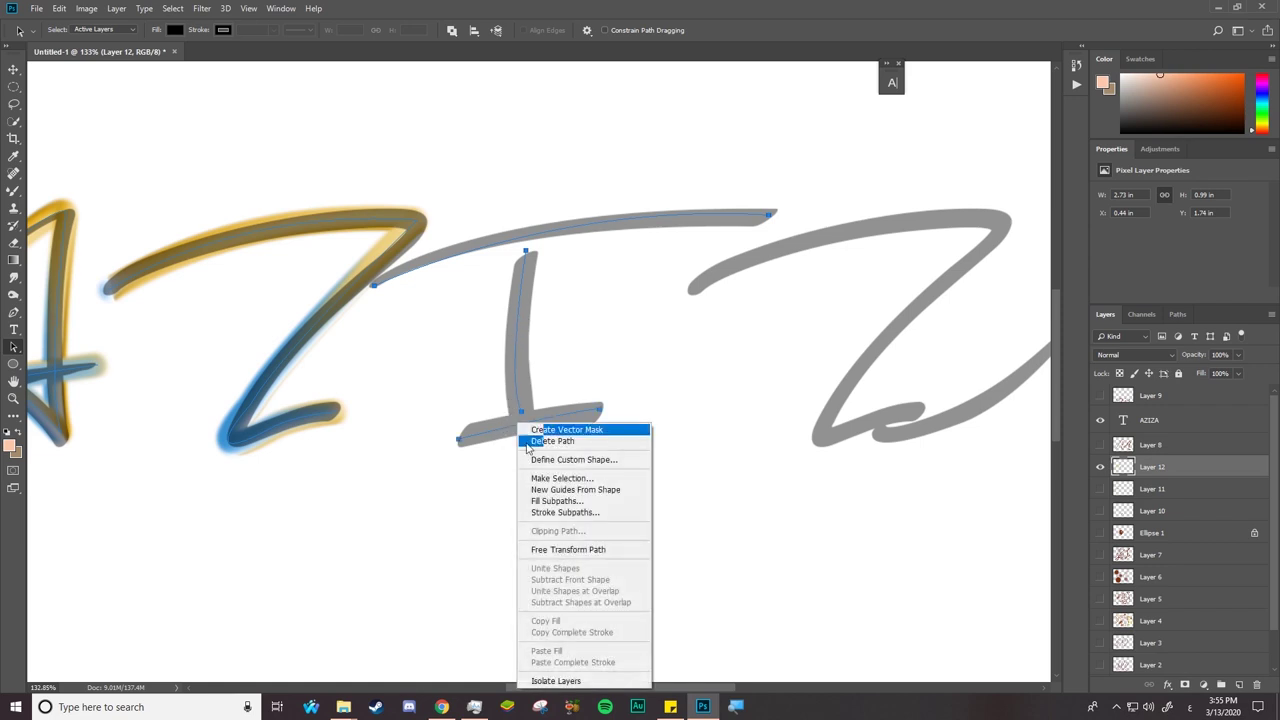
left_click(557, 512)
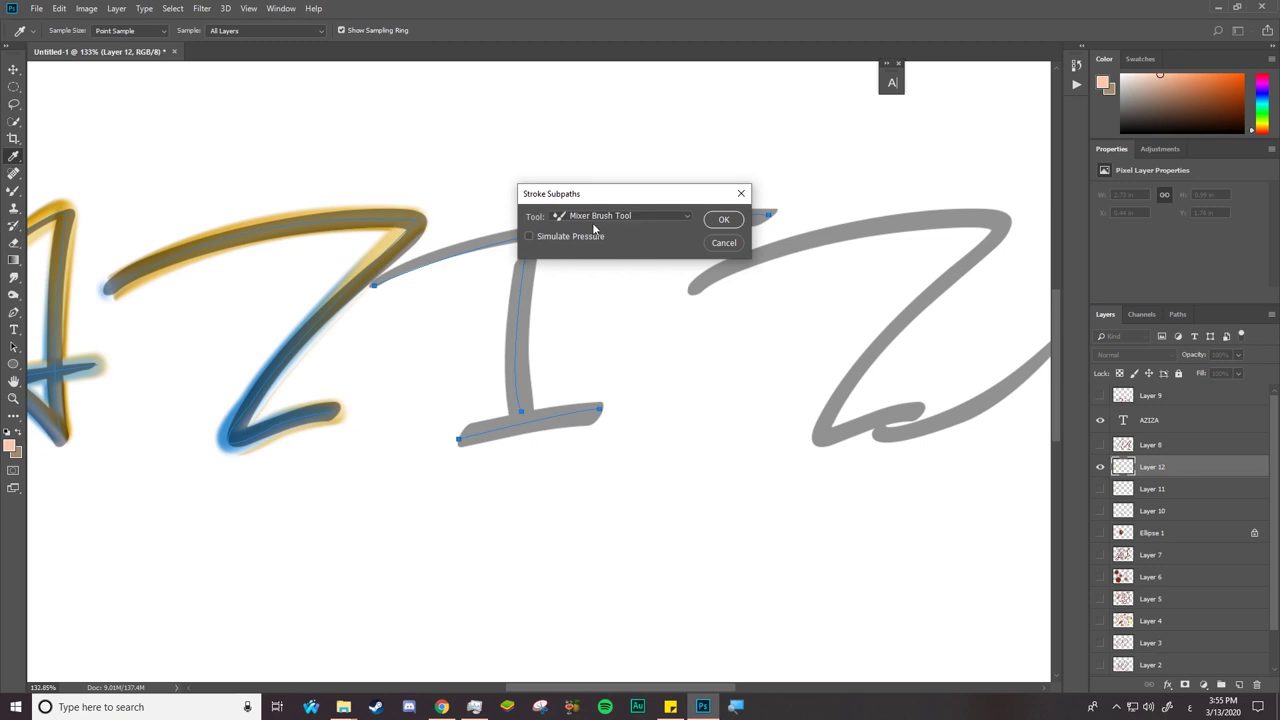
left_click(724, 220)
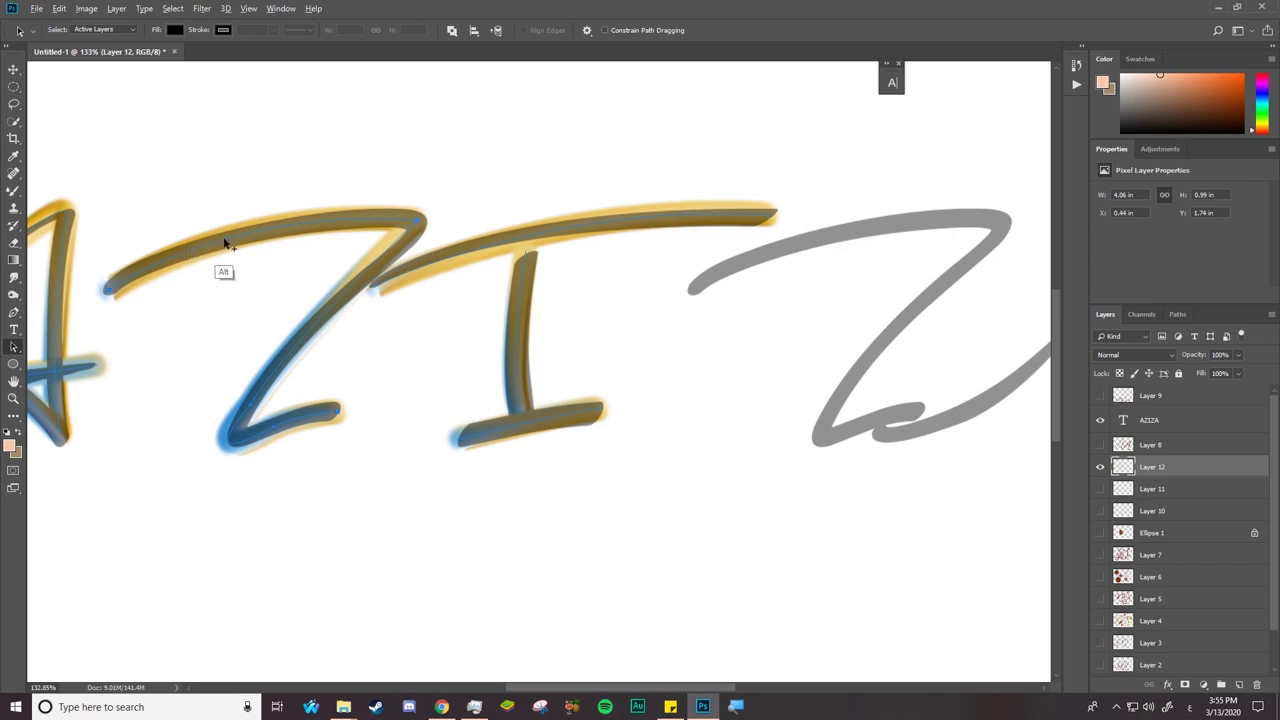
Step: Duplicate the first Z's path onto the second Z and stroke the copy with the Mixer Brush Tool
mouse_move(224, 245)
left_mouse_down()
mouse_move(298, 277)
mouse_move(520, 265)
mouse_move(682, 238)
mouse_move(811, 246)
left_mouse_up()
right_click(840, 234)
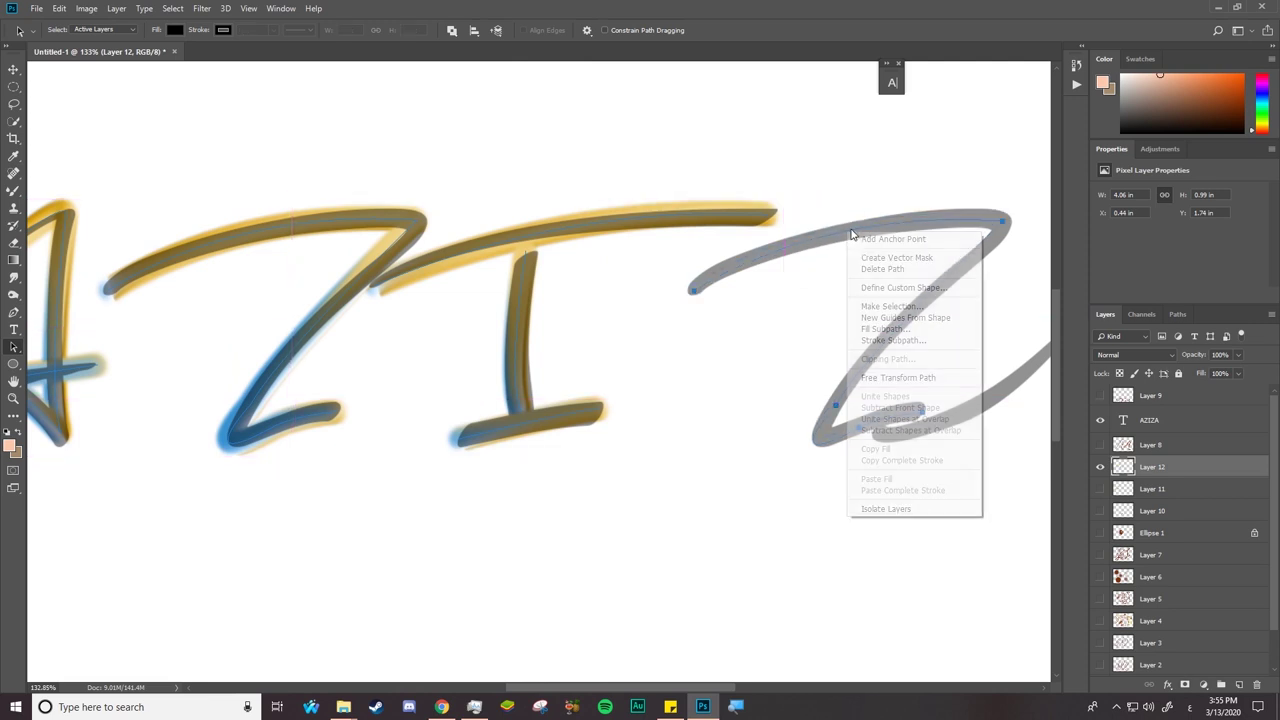
left_click(880, 341)
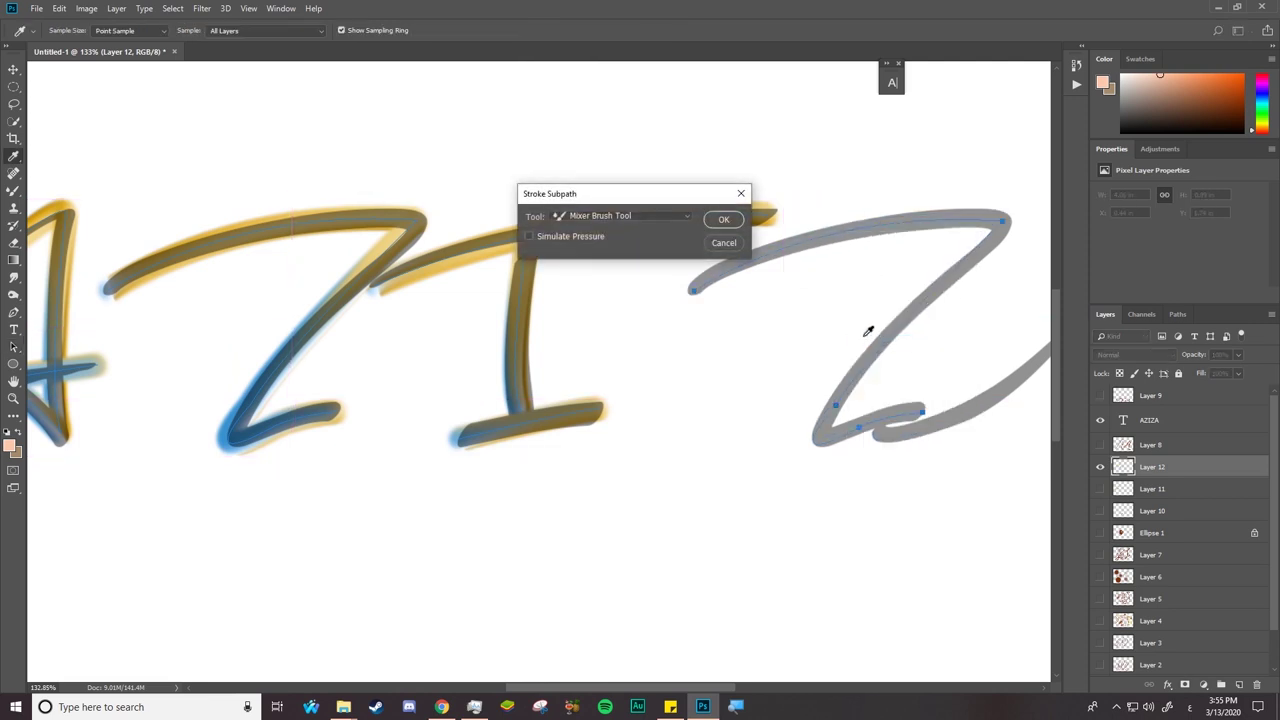
left_click(718, 220)
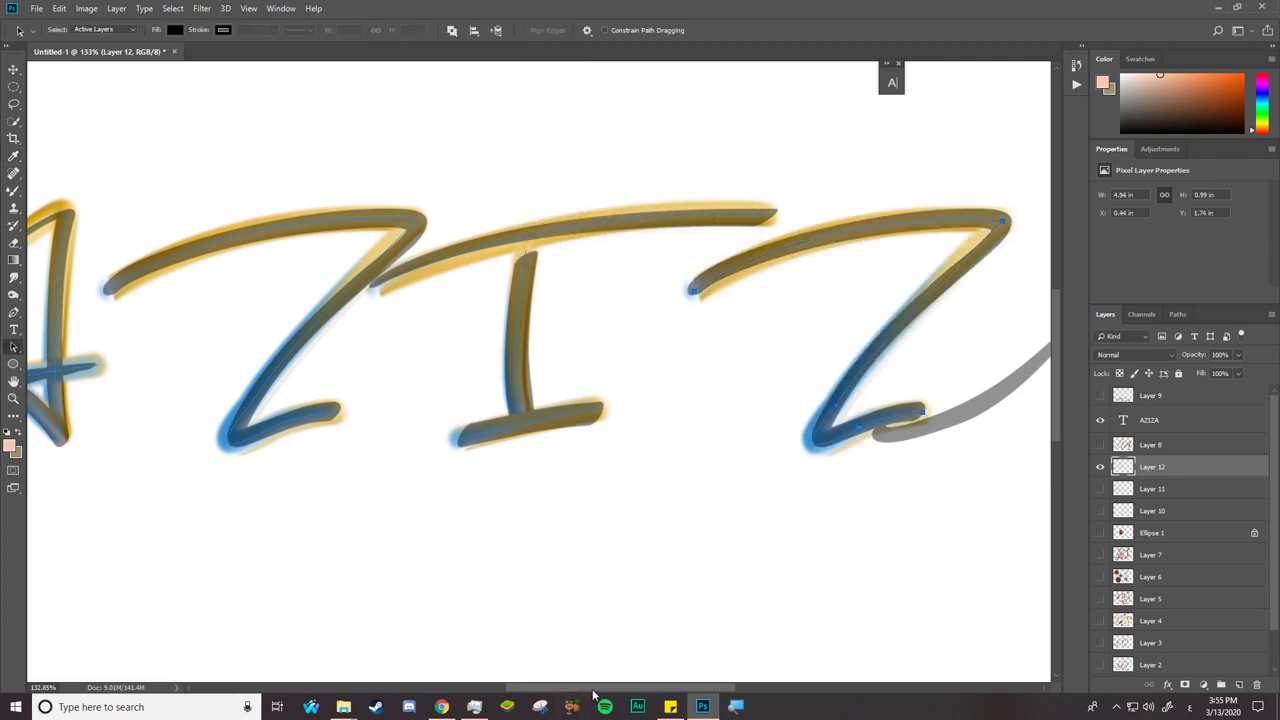
Step: Duplicate the first A's path and align the copy with the last letter A
mouse_move(593, 689)
left_mouse_down()
mouse_move(660, 691)
mouse_move(573, 696)
left_mouse_up()
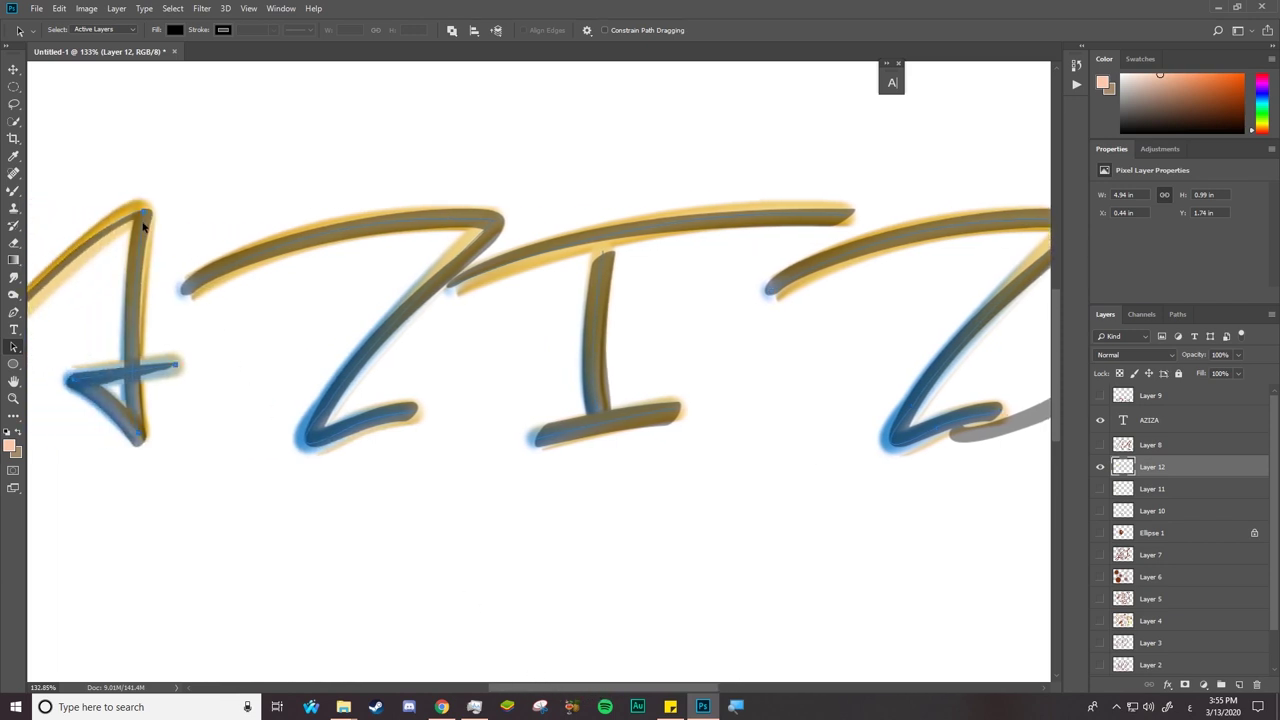
left_click_drag(138, 229, 798, 440)
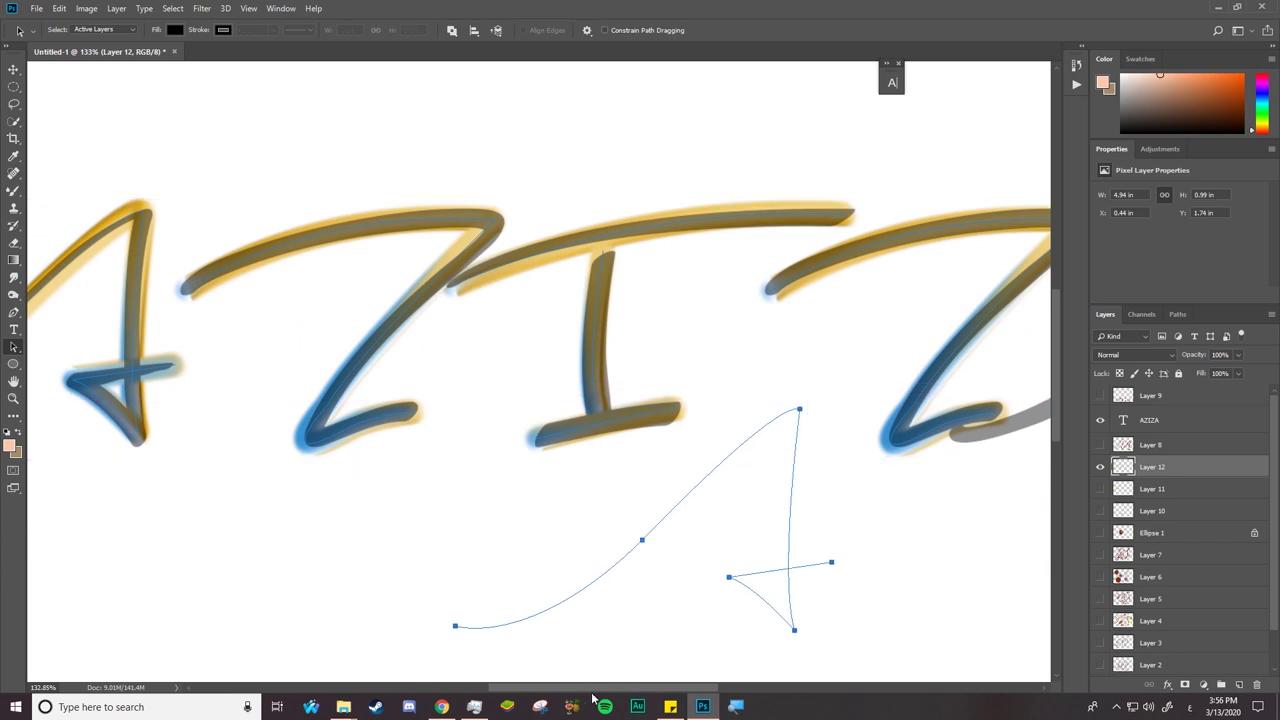
left_click_drag(592, 698, 657, 698)
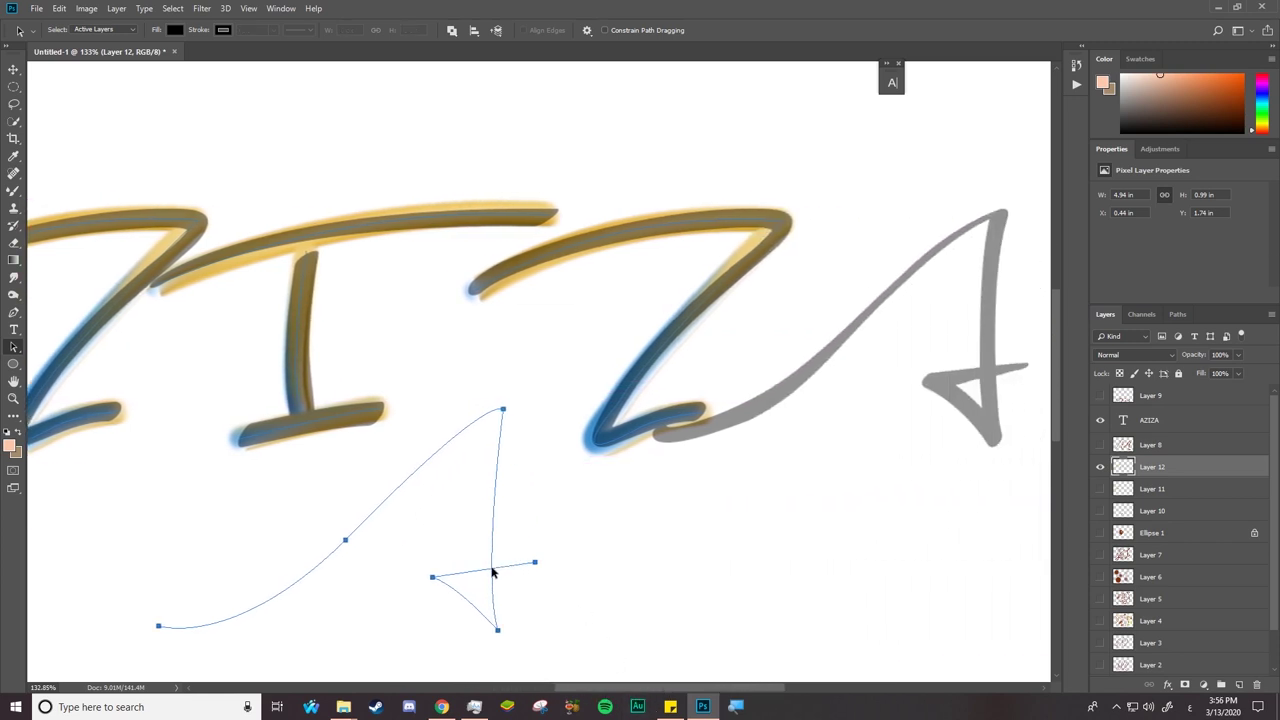
left_click_drag(493, 572, 994, 377)
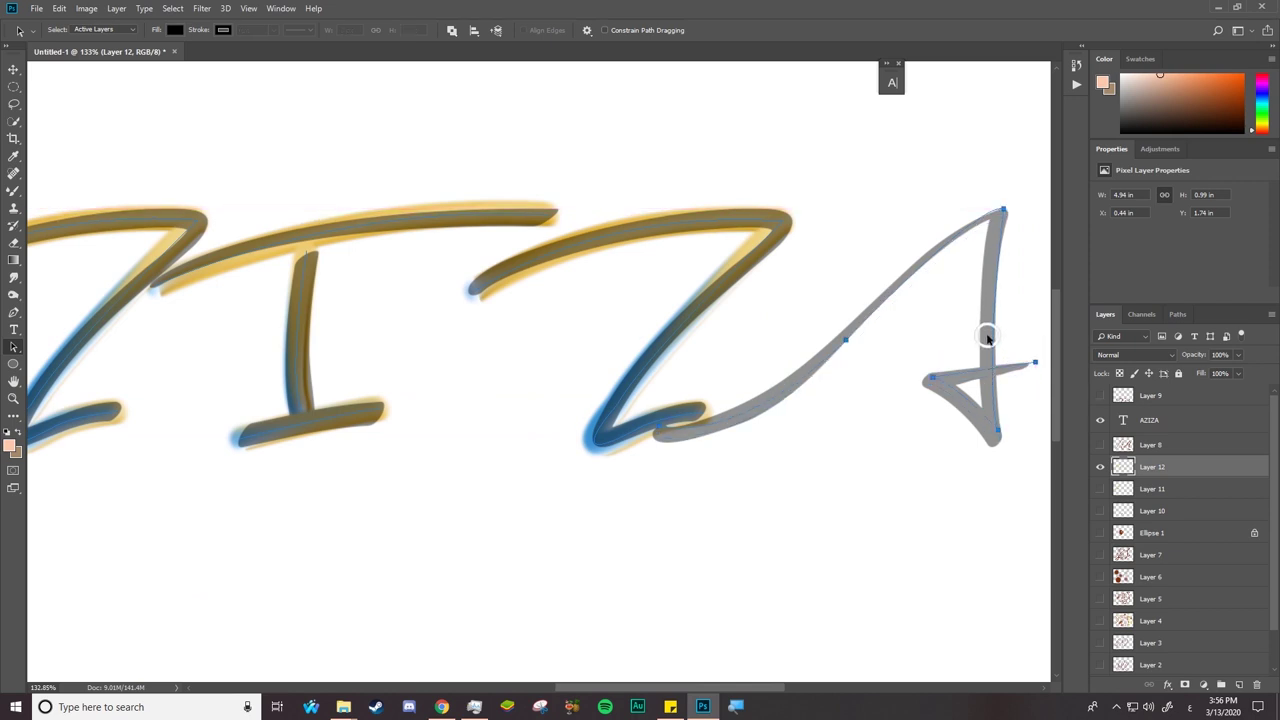
Step: Stroke the last letter's subpath with the Mixer Brush Tool
right_click(987, 338)
left_click(1025, 430)
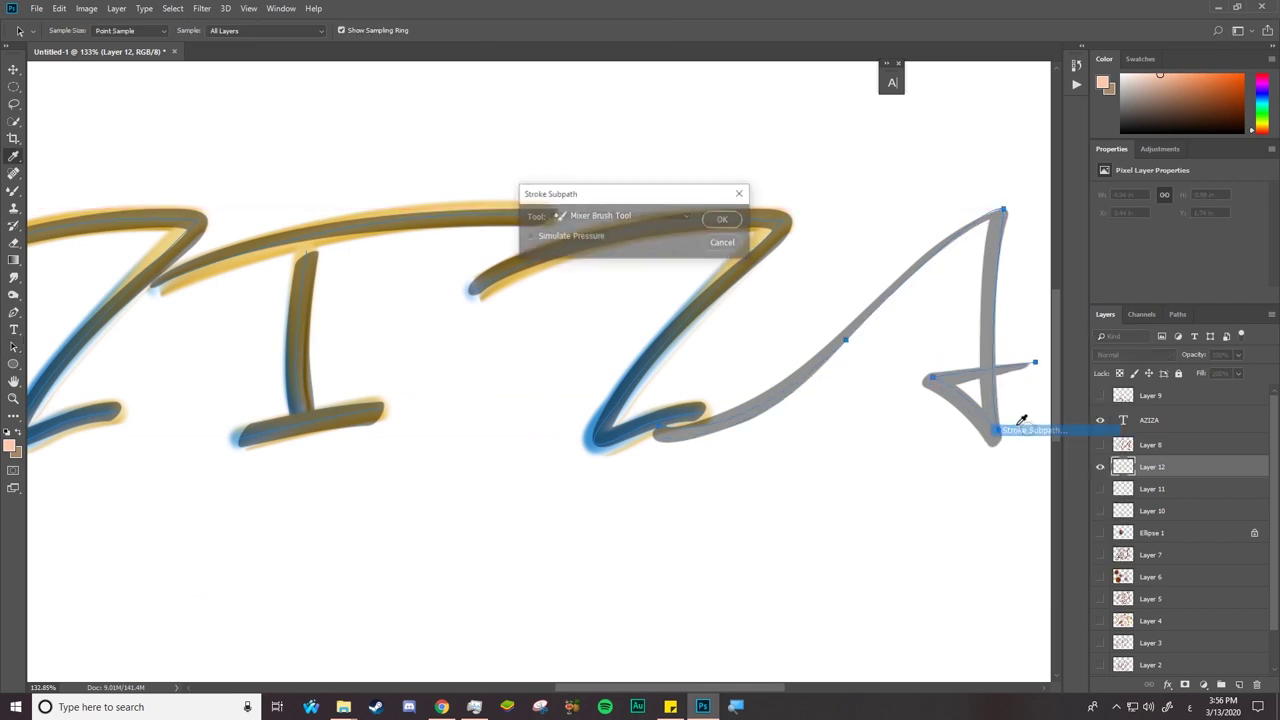
left_click(724, 220)
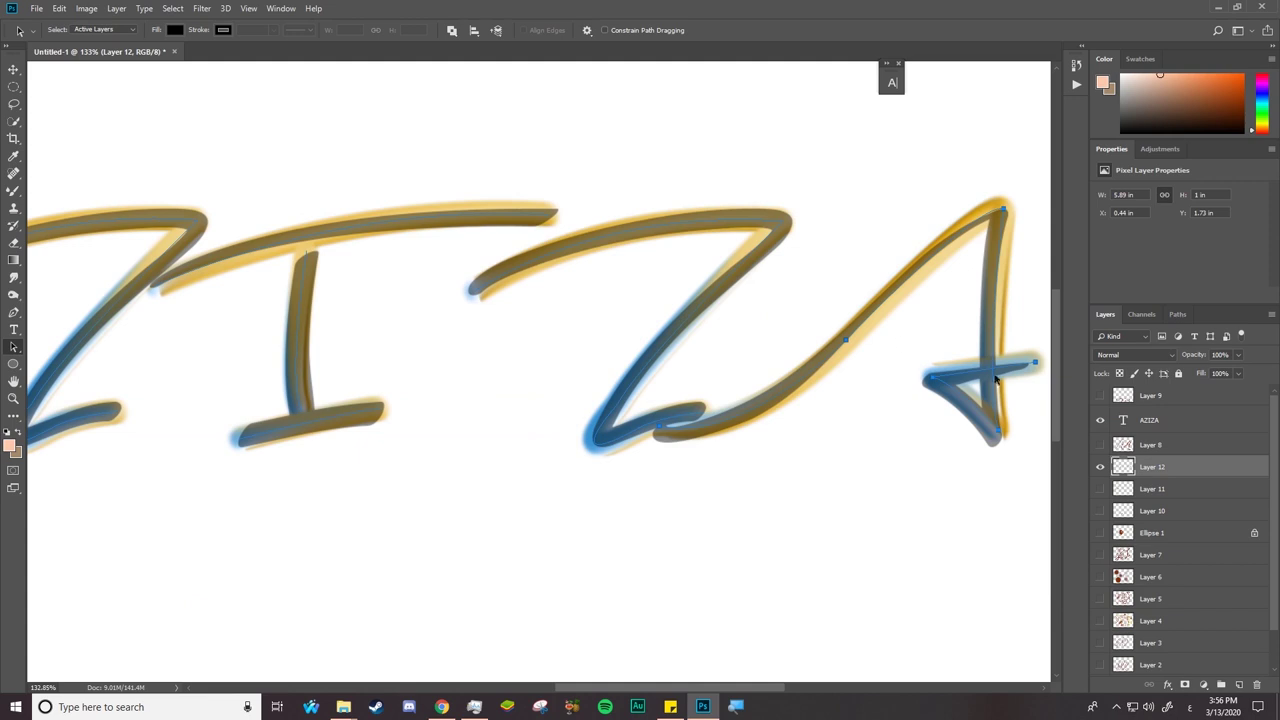
left_click(445, 398)
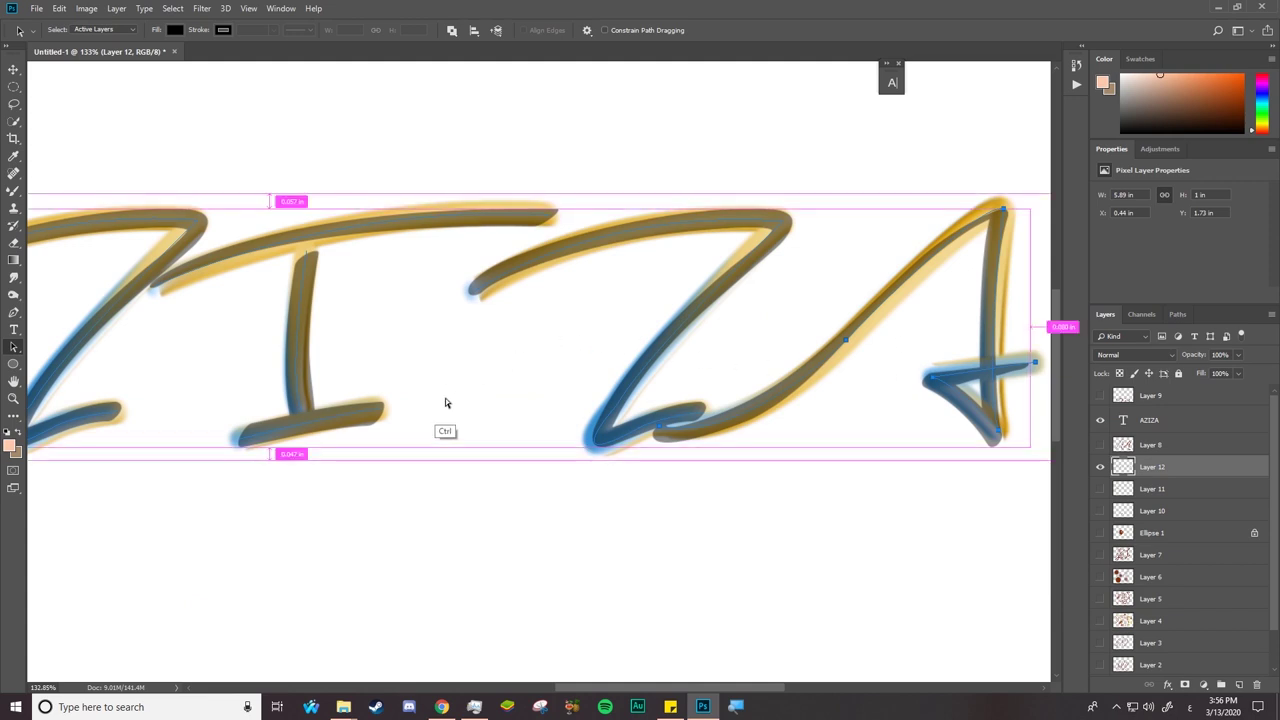
key("z")
left_click_drag(571, 366, 600, 386)
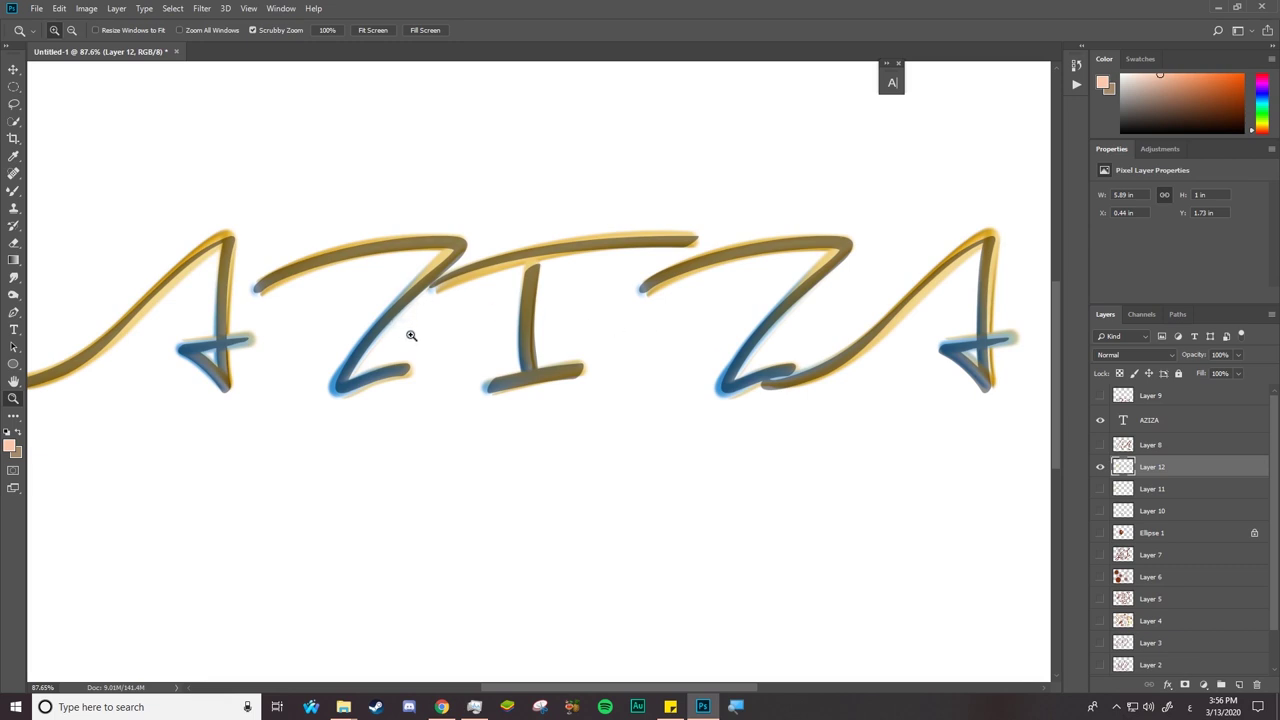
left_click_drag(423, 325, 402, 334)
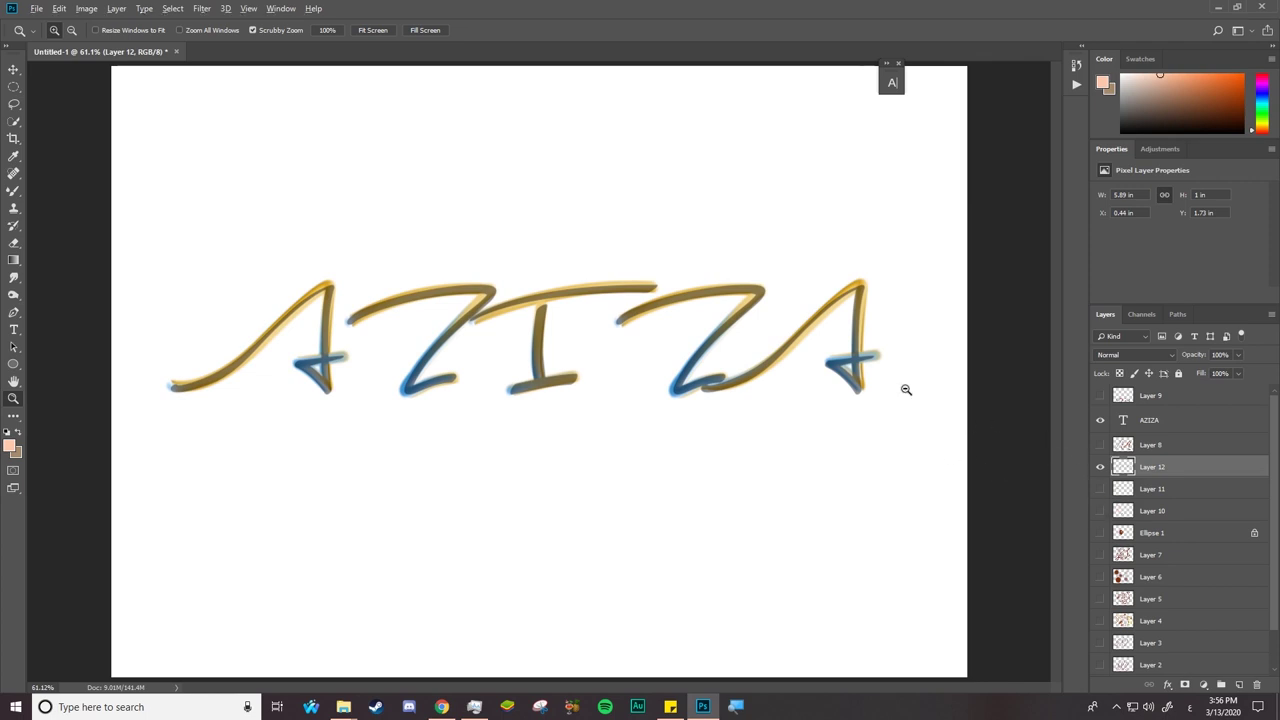
Step: Switch to the Mixer Brush Tool and inspect its pressure-for-size option with Windows Magnifier at 200%, closing Magnifier when done
key("alt")
key("b")
key("super+plus")
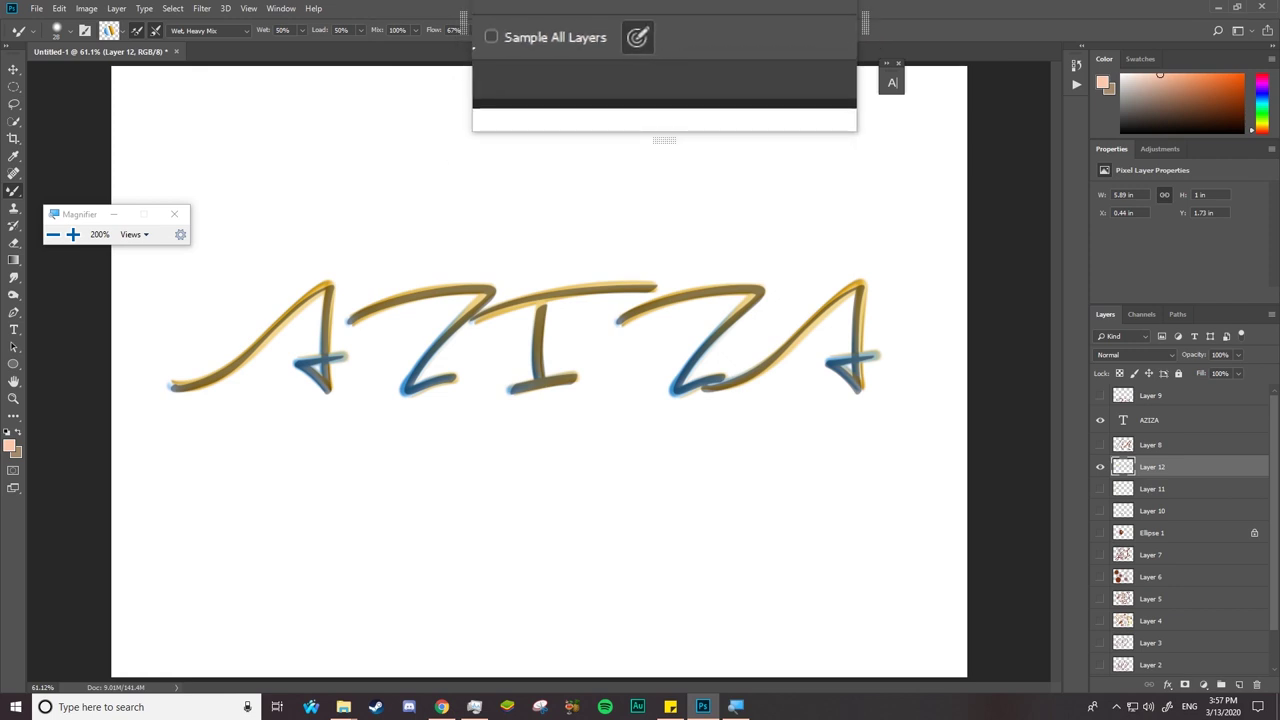
left_click(174, 214)
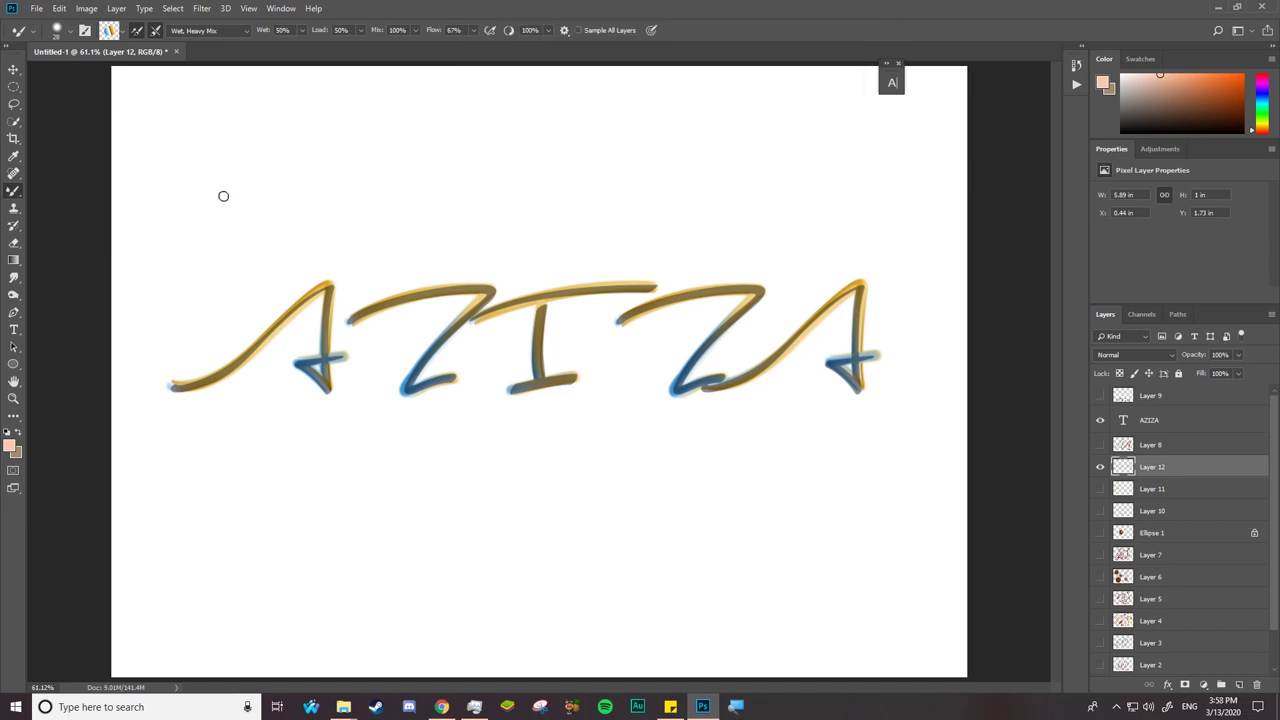
Step: Paint a gold test stroke above the lettering, enable pressure for size, and paint two more strokes above it for comparison
mouse_move(226, 214)
left_mouse_down()
mouse_move(311, 189)
mouse_move(565, 173)
mouse_move(780, 206)
left_mouse_up()
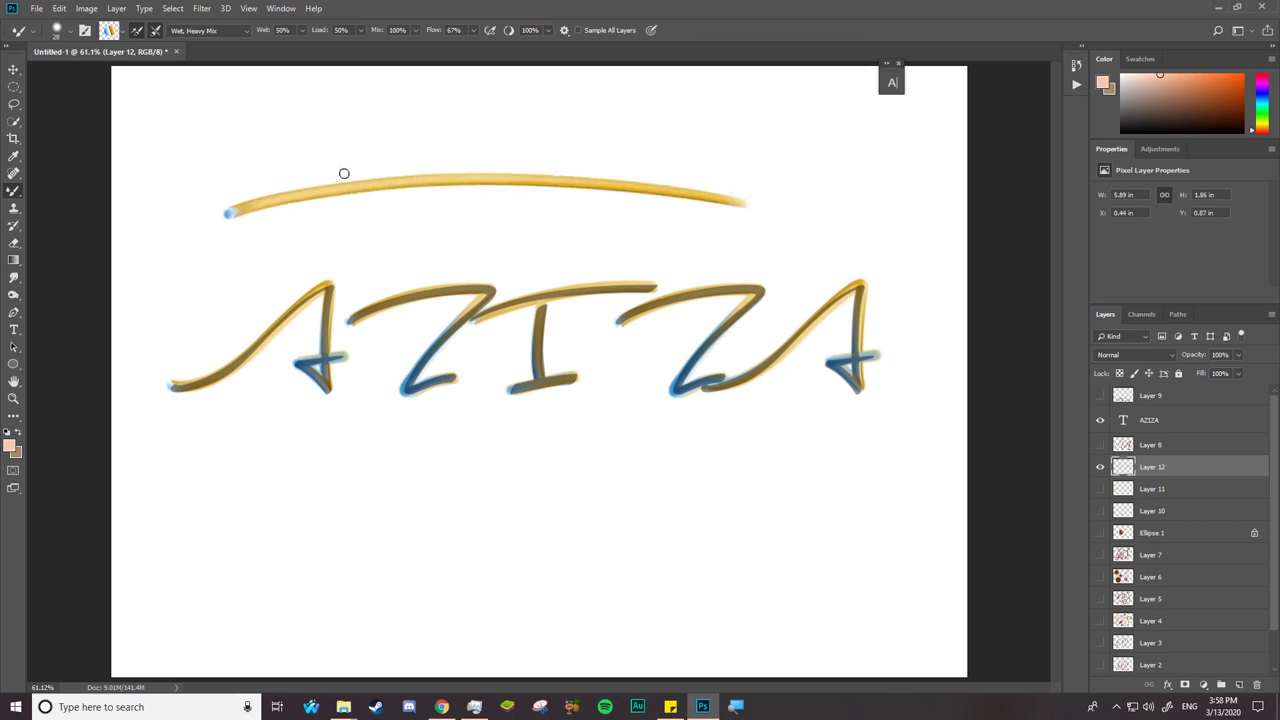
left_click(652, 30)
mouse_move(234, 153)
left_mouse_down()
mouse_move(333, 127)
mouse_move(626, 132)
mouse_move(790, 173)
left_mouse_up()
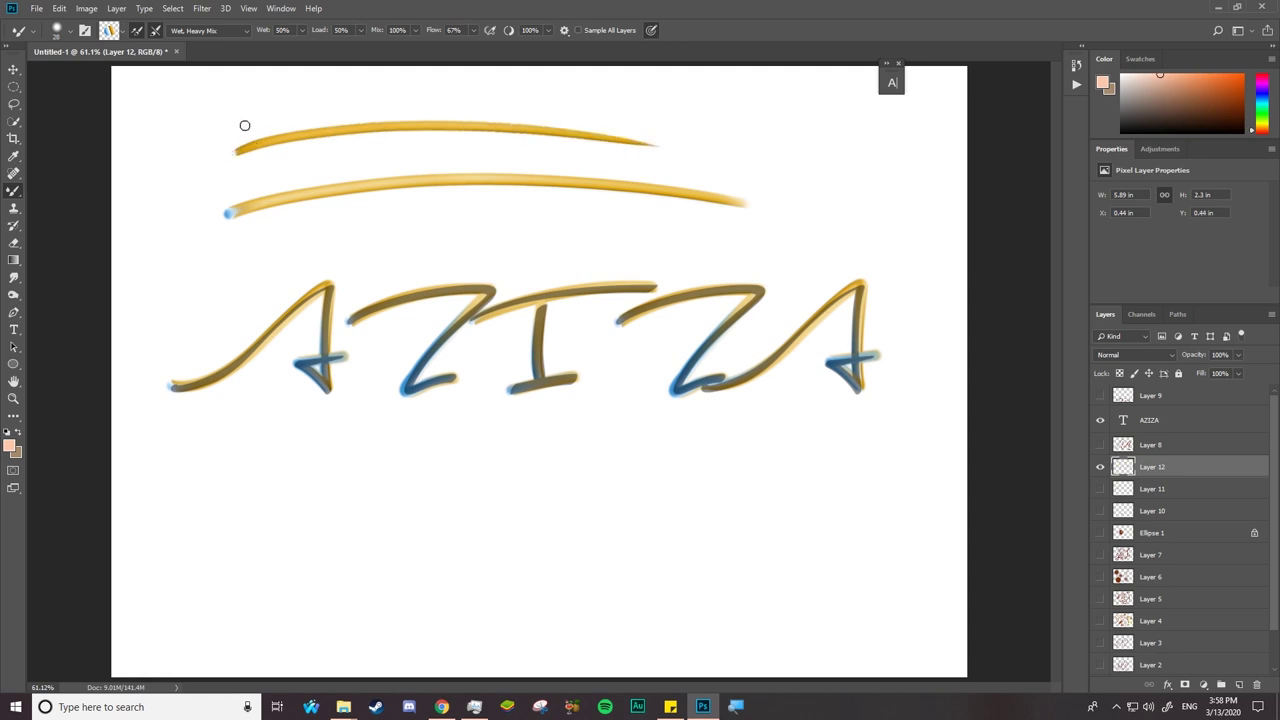
mouse_move(250, 118)
left_mouse_down()
mouse_move(340, 103)
mouse_move(655, 127)
left_mouse_up()
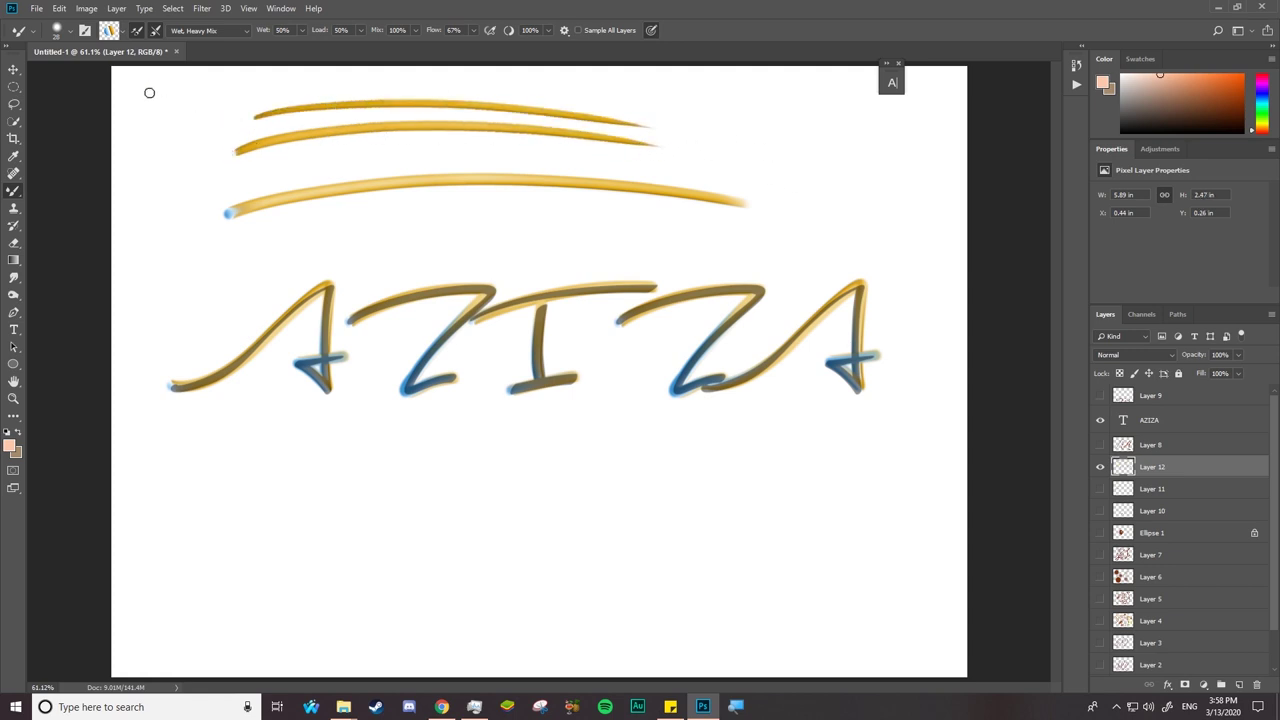
Step: Load the Mixer Brush with colour 0b2caa and paint a curved blue stroke between the gold strokes and the lettering
left_click(108, 30)
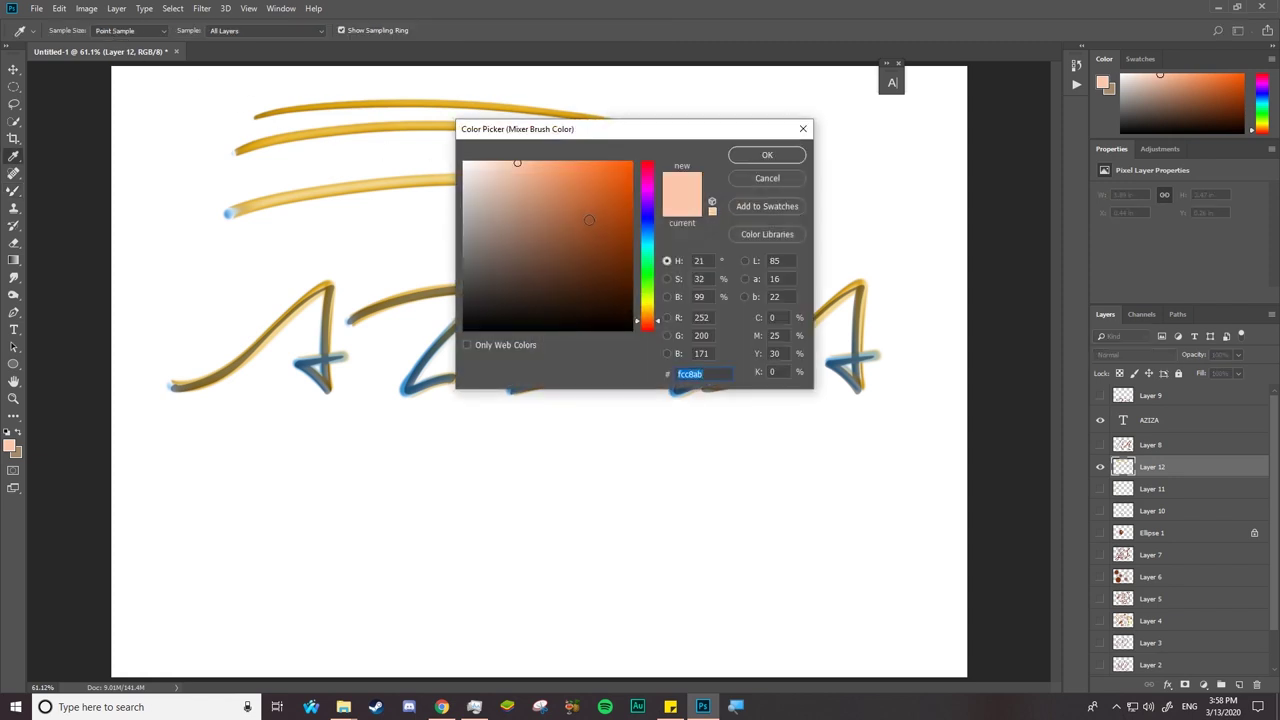
type("0b2caa")
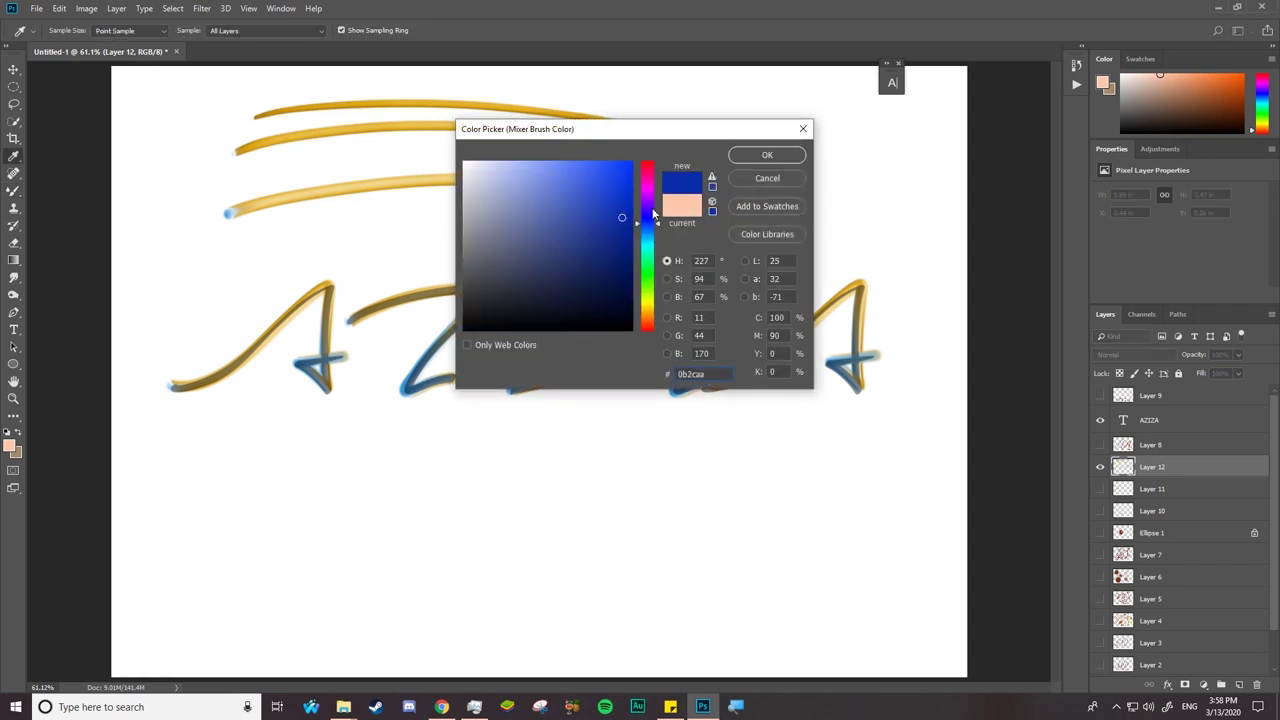
left_click(762, 156)
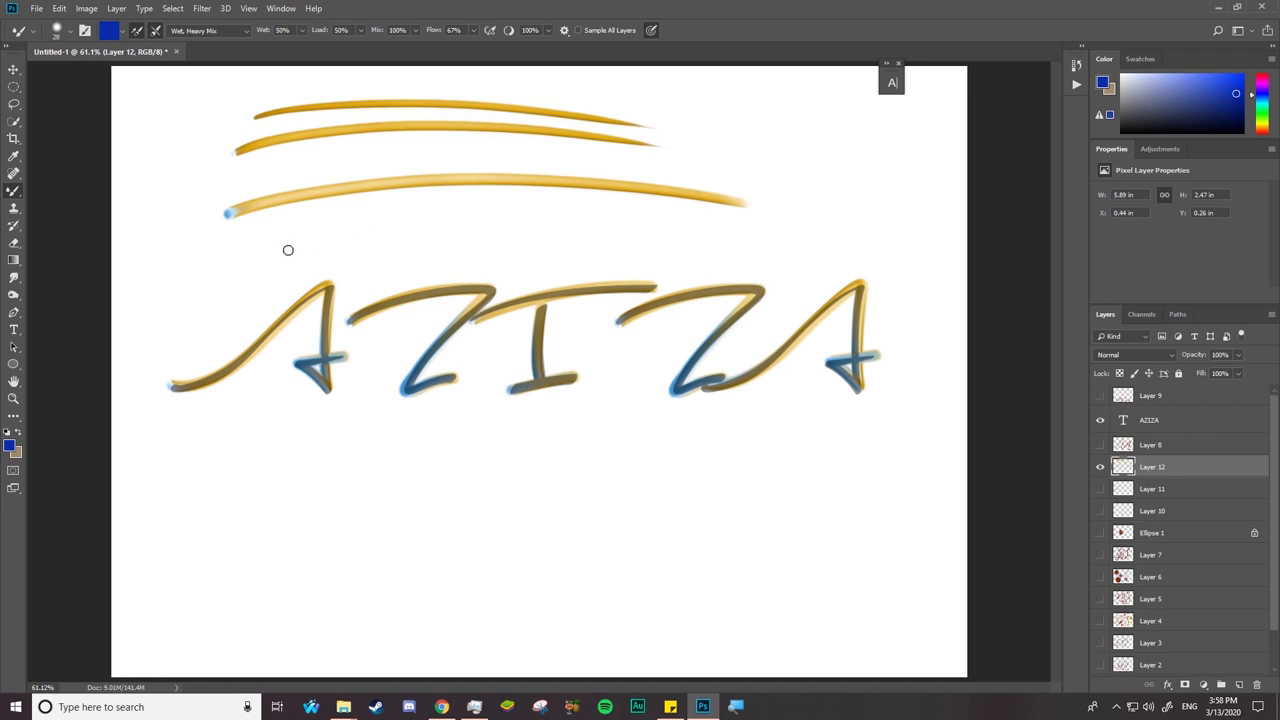
left_click_drag(288, 249, 414, 232)
mouse_move(521, 227)
left_mouse_down()
mouse_move(657, 238)
mouse_move(706, 254)
left_mouse_up()
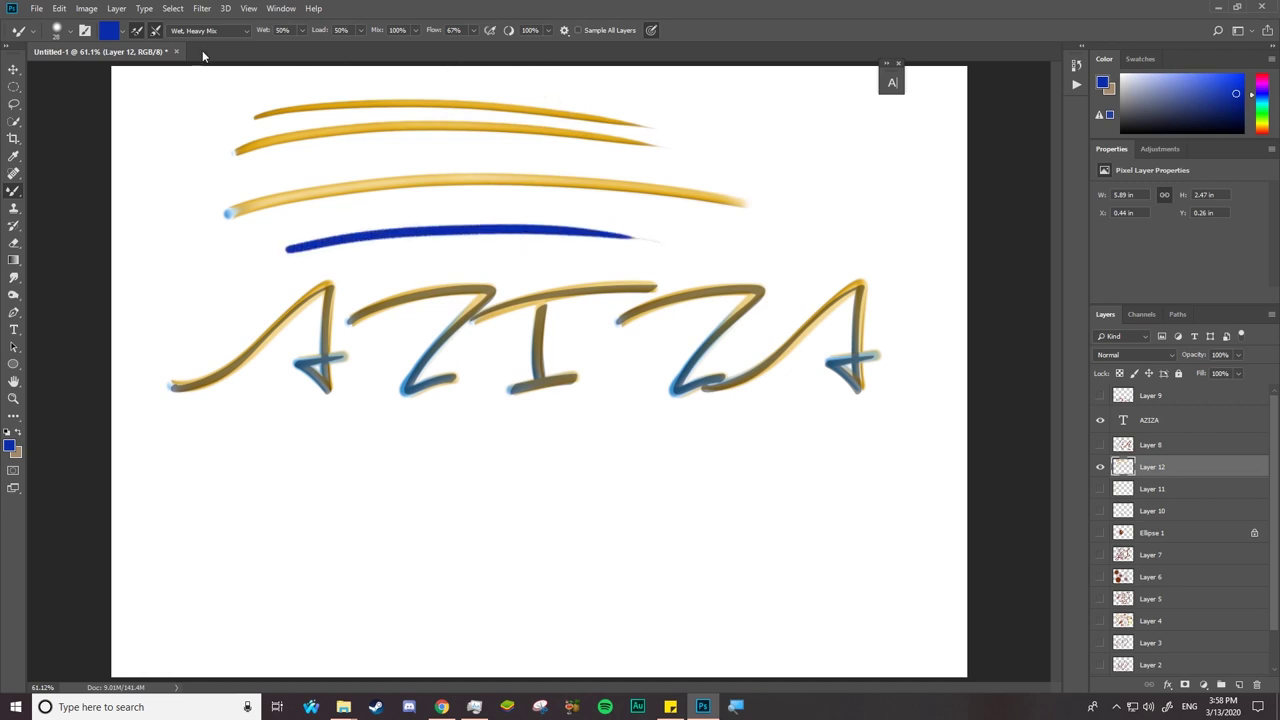
Step: Turn off Transfer and Shape Dynamics in the brush settings and disable the pressure-for-size override
left_click(86, 31)
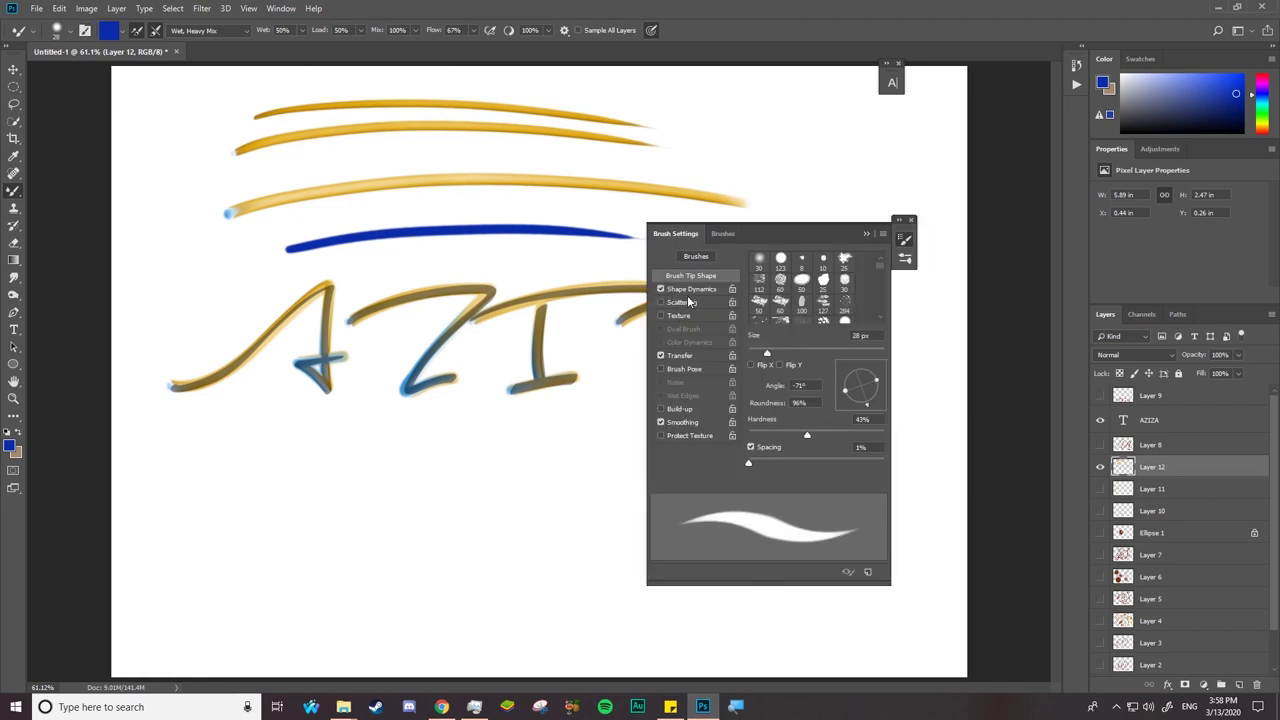
left_click(661, 290)
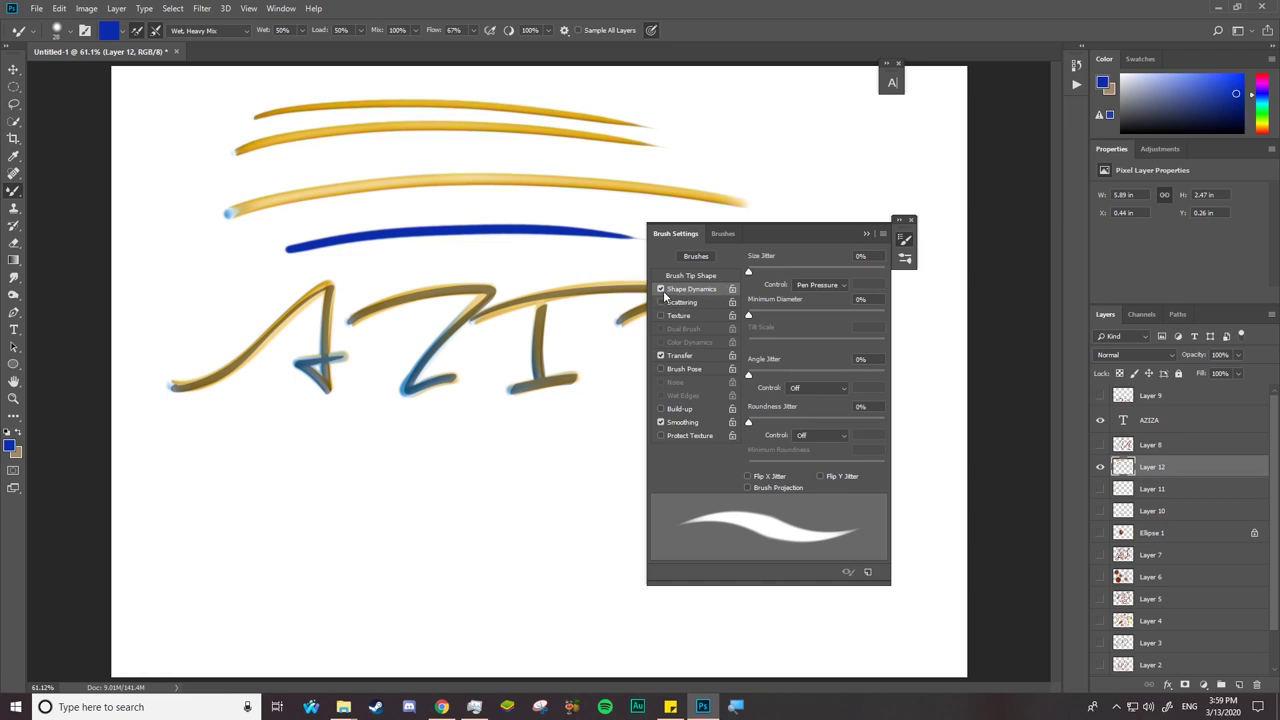
left_click(661, 355)
left_click(660, 290)
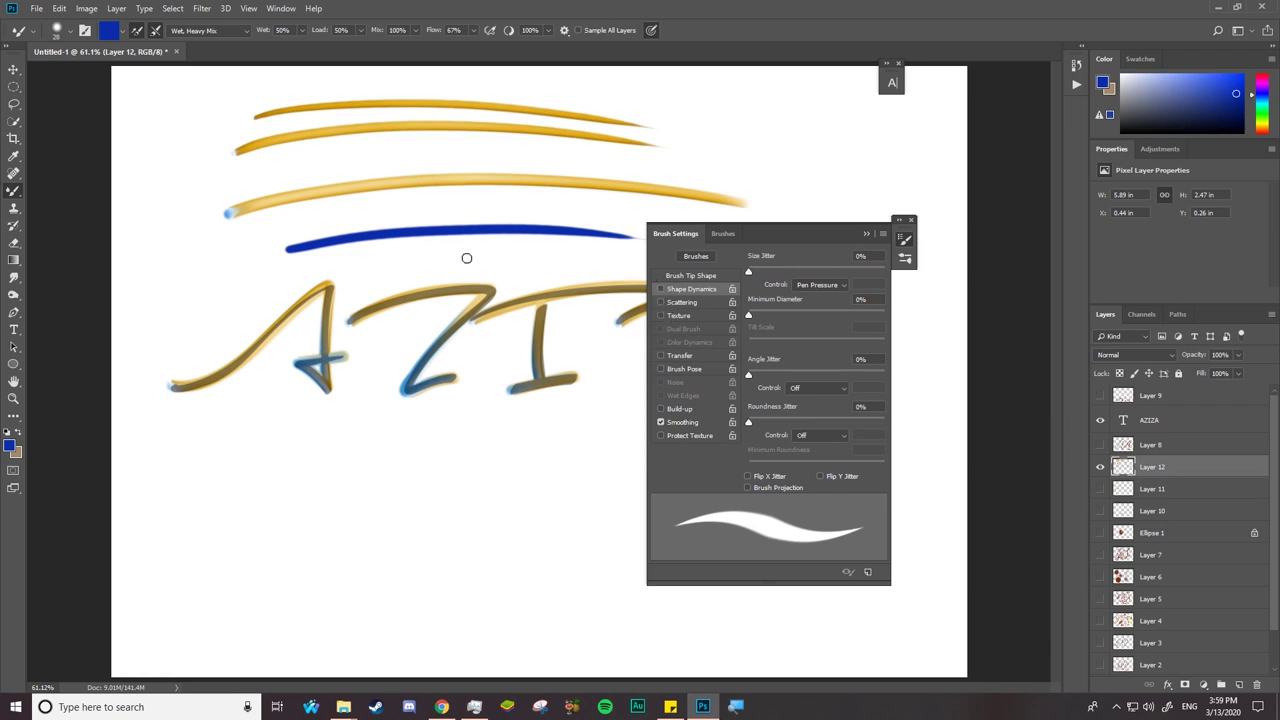
left_click(652, 31)
left_click(652, 31)
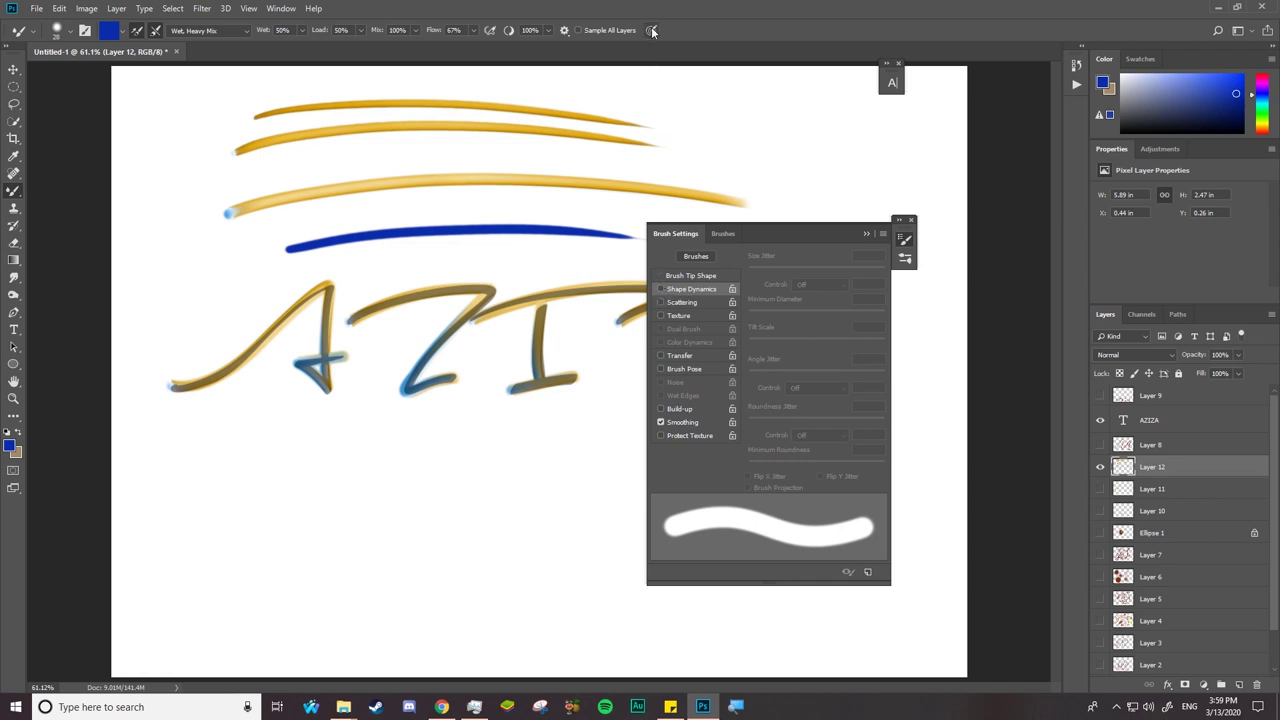
Step: Enable Shape Dynamics with size controlled by Pen Pressure, and paint blue test strokes below and above the lettering
left_click(660, 289)
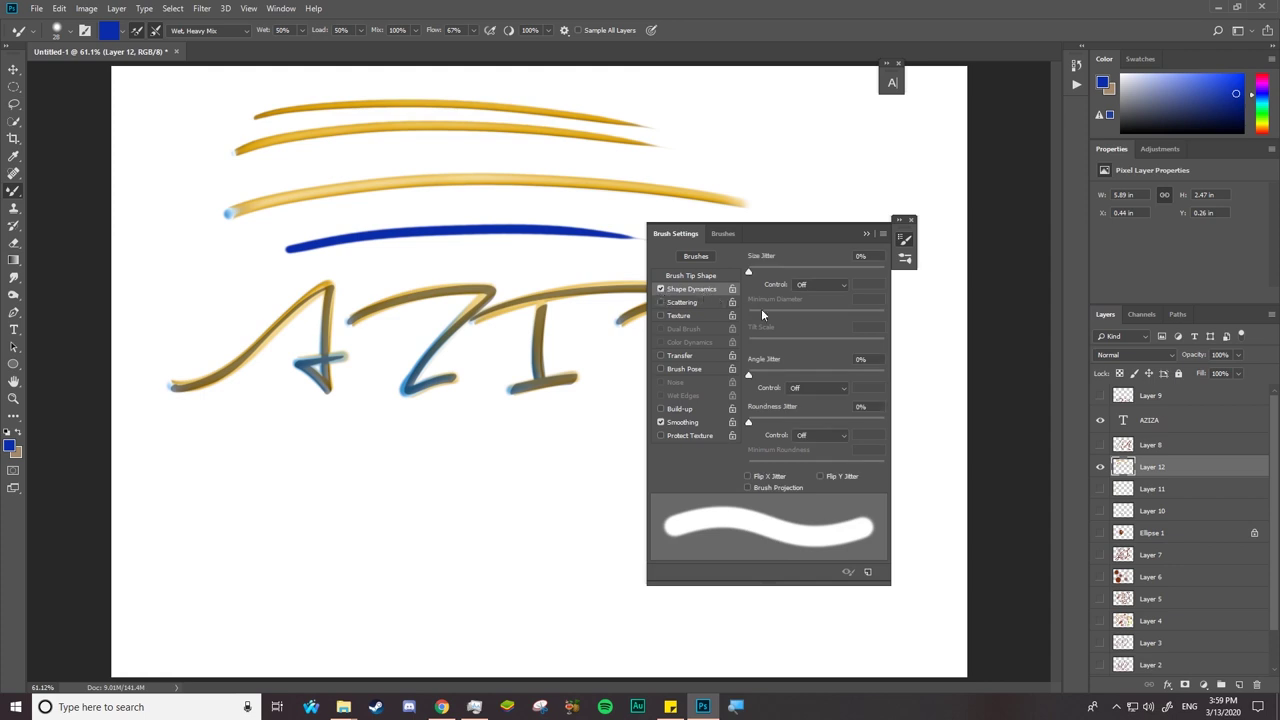
left_click(813, 291)
left_click(815, 325)
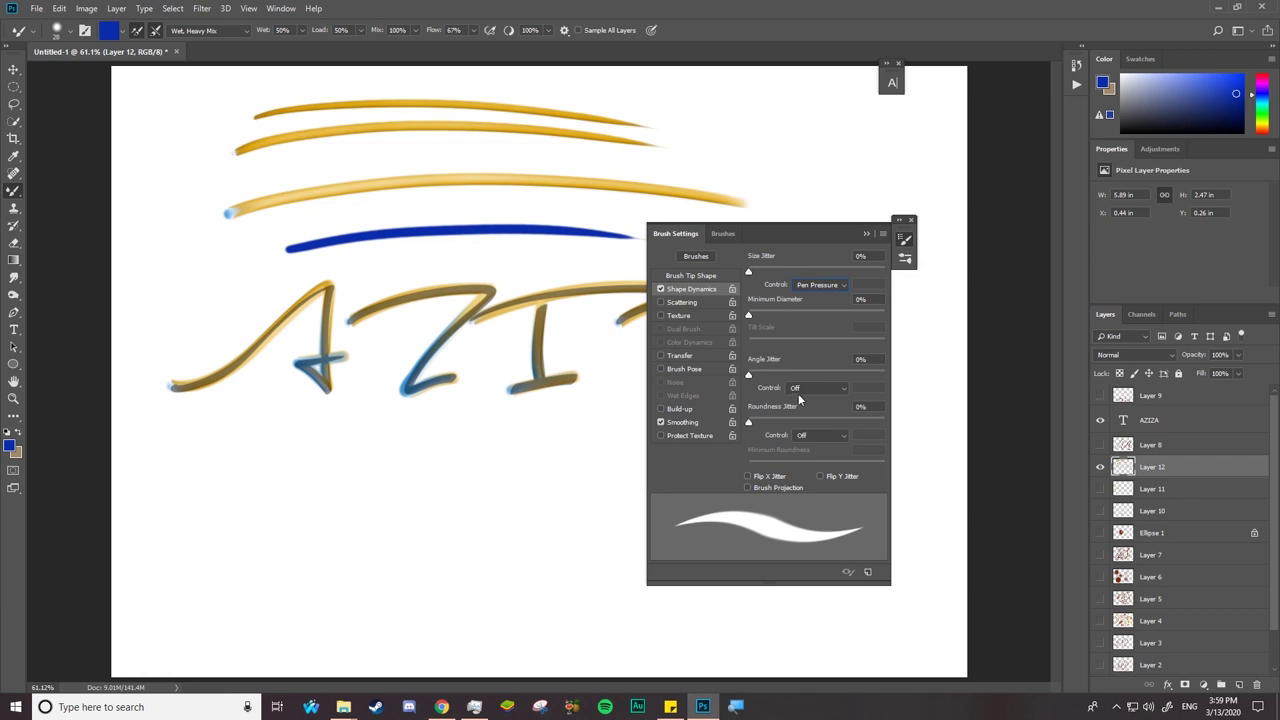
left_click_drag(271, 480, 600, 481)
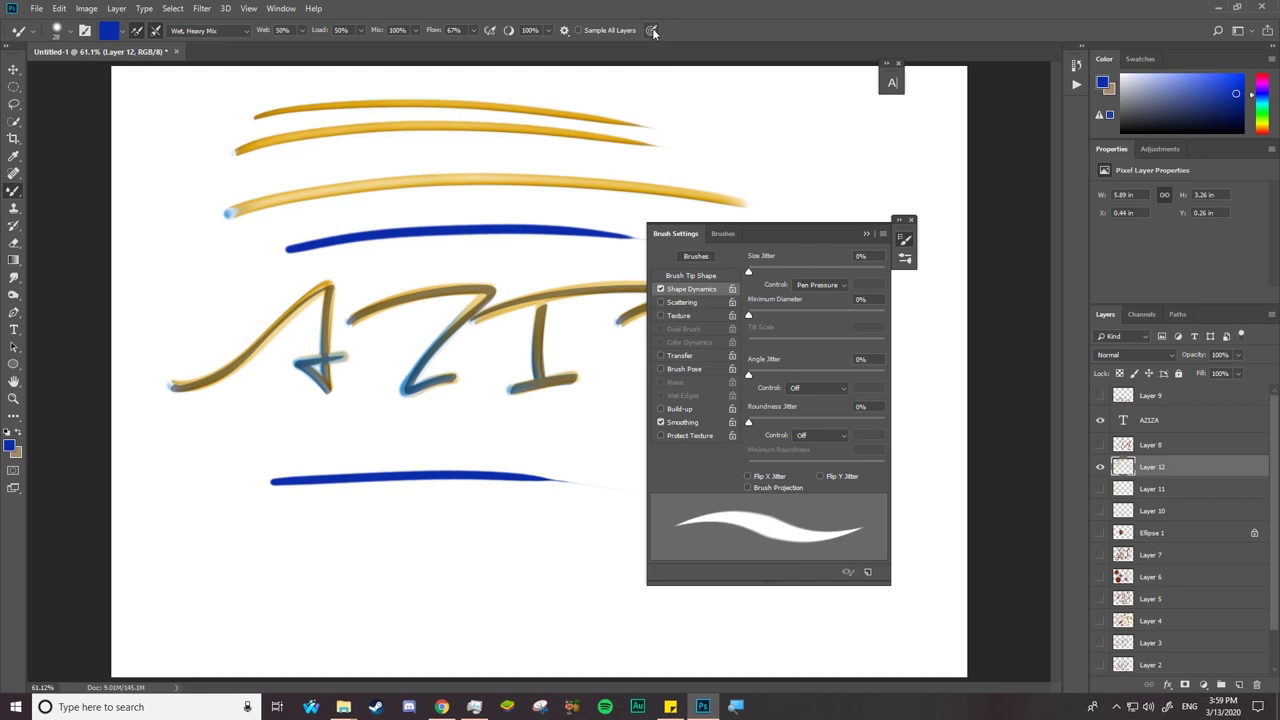
mouse_move(226, 237)
left_mouse_down()
mouse_move(325, 216)
mouse_move(585, 217)
left_mouse_up()
mouse_move(218, 188)
left_mouse_down()
mouse_move(516, 162)
mouse_move(803, 200)
left_mouse_up()
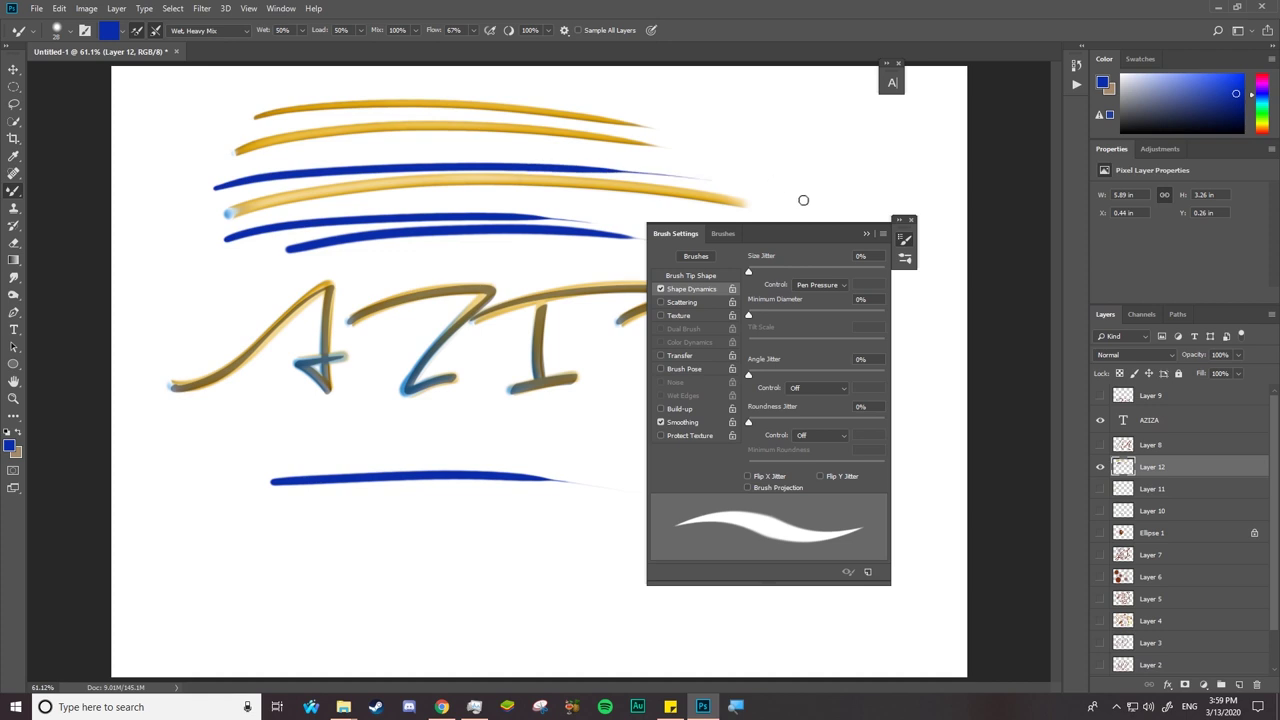
Step: Turn off Shape Dynamics, enable the pressure-for-size override, and paint blue test strokes near the canvas top and just below the lettering
left_click(660, 289)
left_click(660, 289)
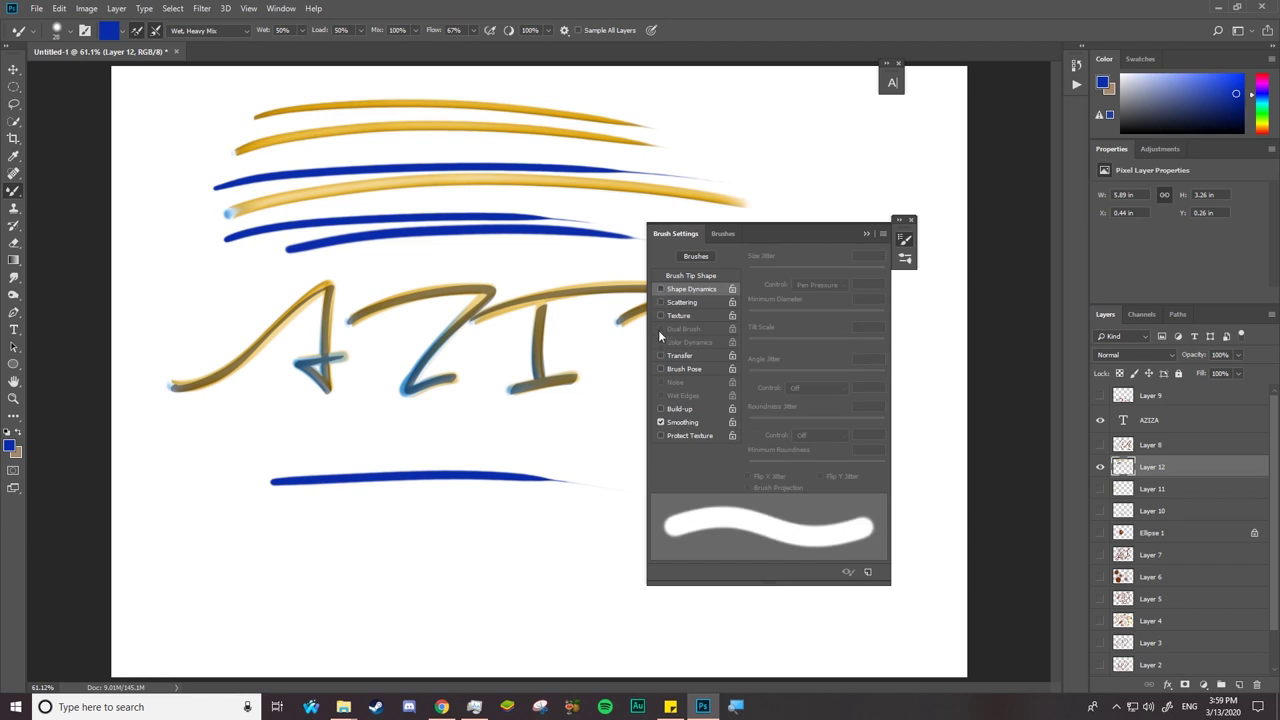
left_click(651, 31)
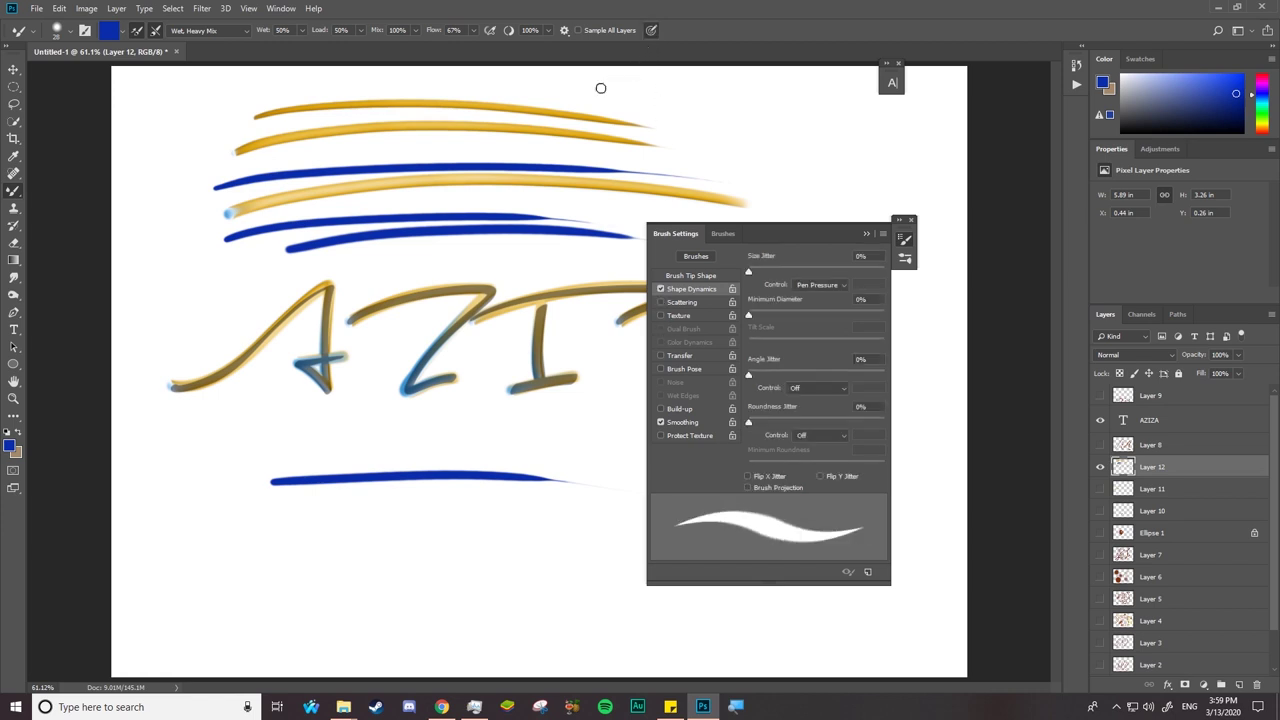
mouse_move(443, 79)
left_mouse_down()
mouse_move(689, 92)
mouse_move(894, 132)
mouse_move(845, 133)
left_mouse_up()
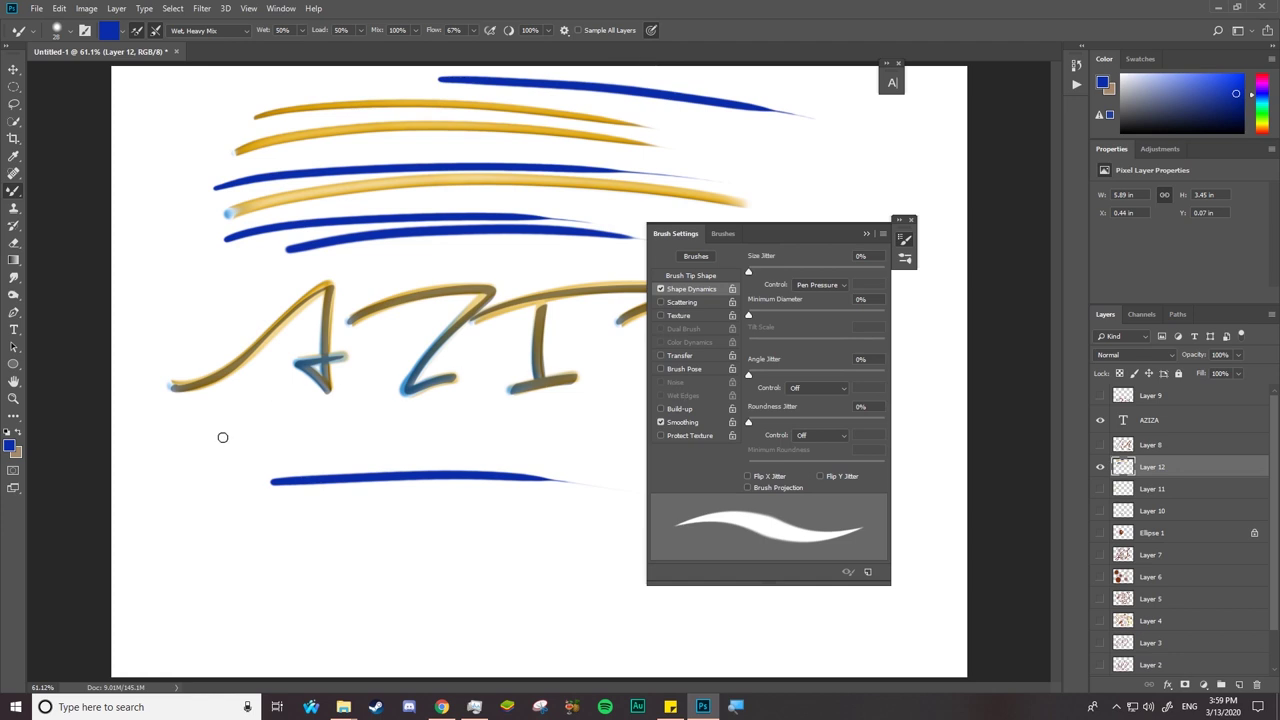
left_click_drag(222, 441, 553, 440)
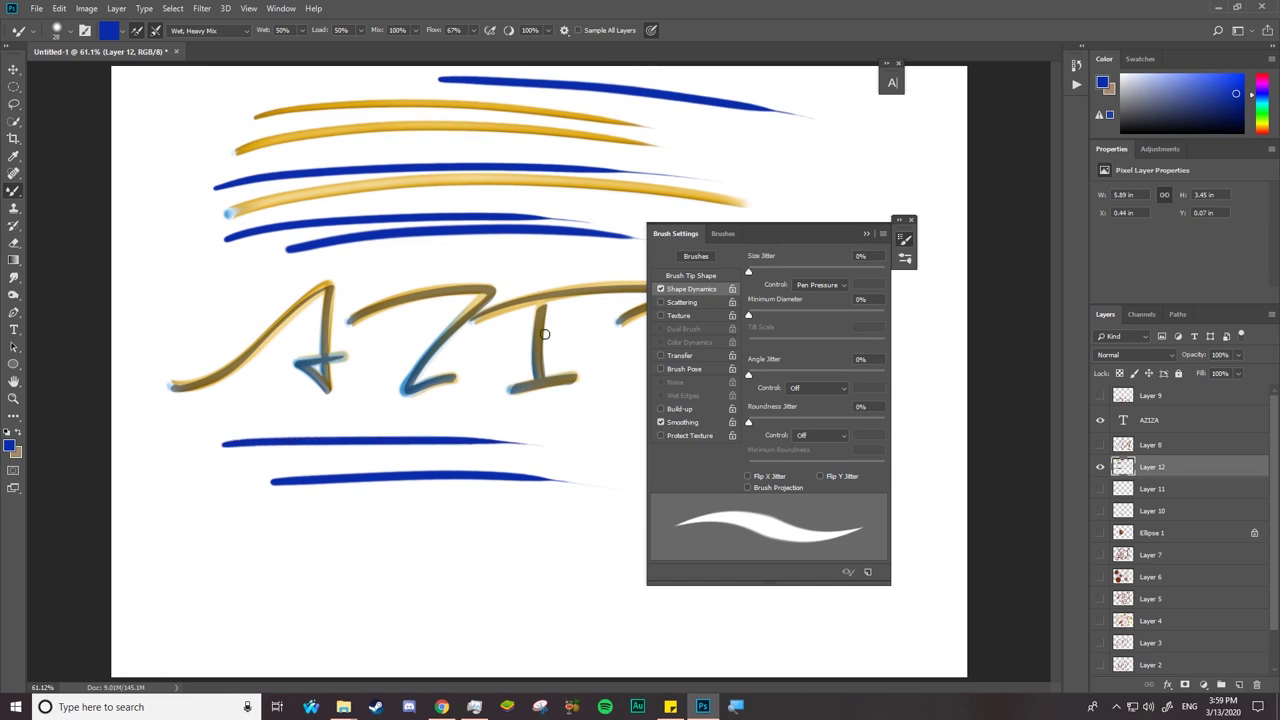